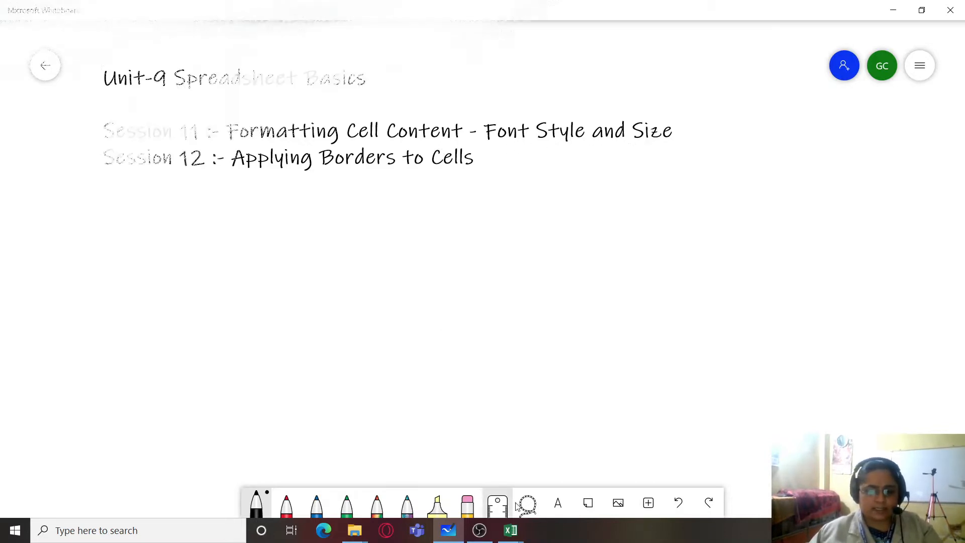
# - Switch to Excel with the MyWorkbook workbook showing the employee database sheet
pyautogui.click(511, 532)
pyautogui.click(468, 466)
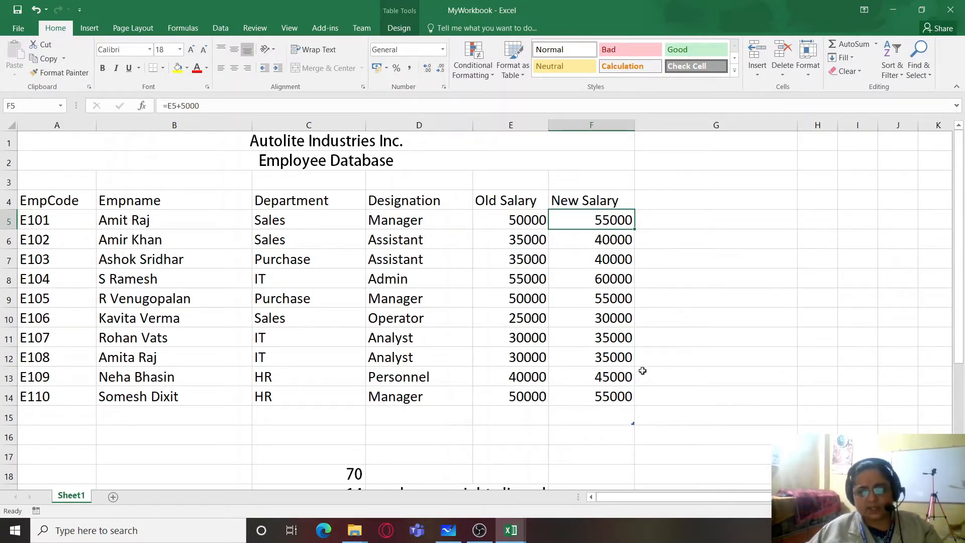
pyautogui.click(14, 531)
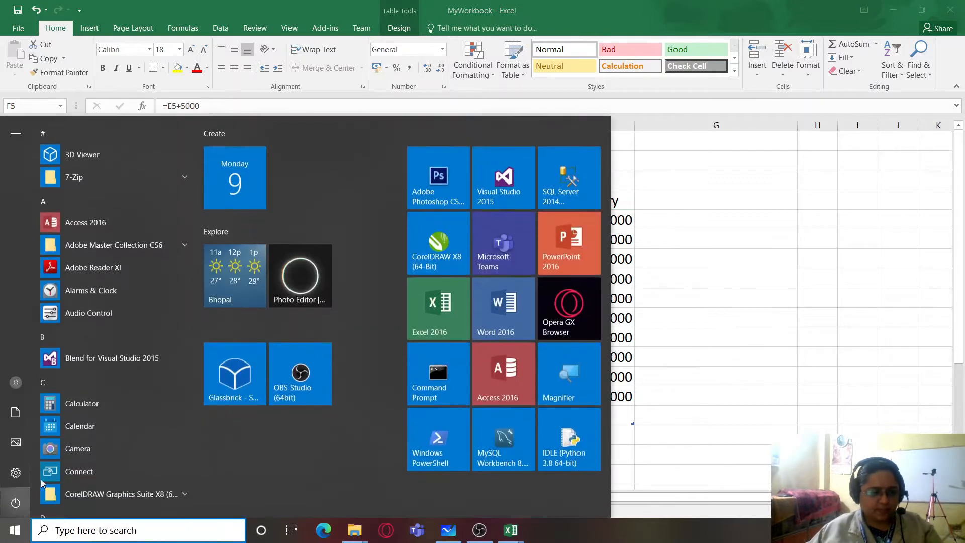
pyautogui.press('Escape')
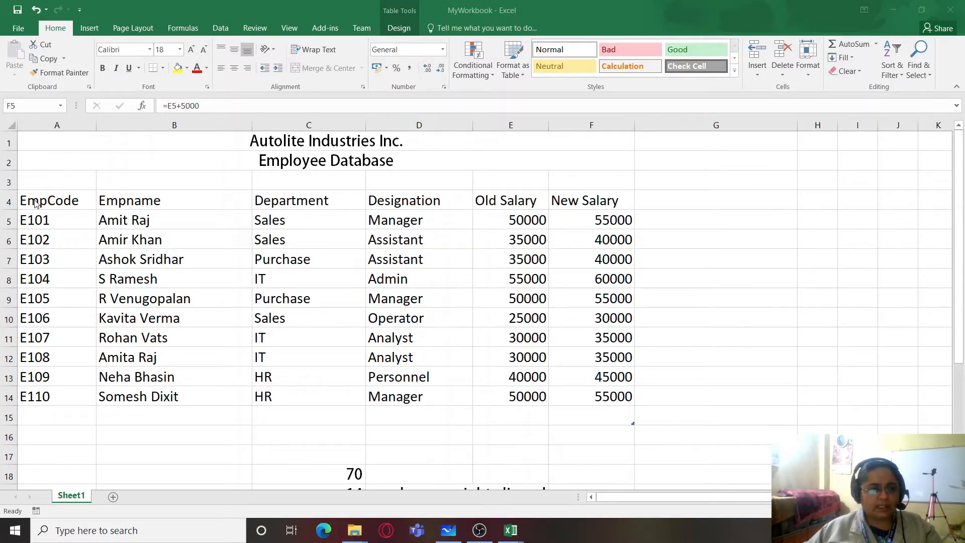
# - Examine the two merged title rows, the company name in row 1 and the database heading in row 2
pyautogui.click(299, 143)
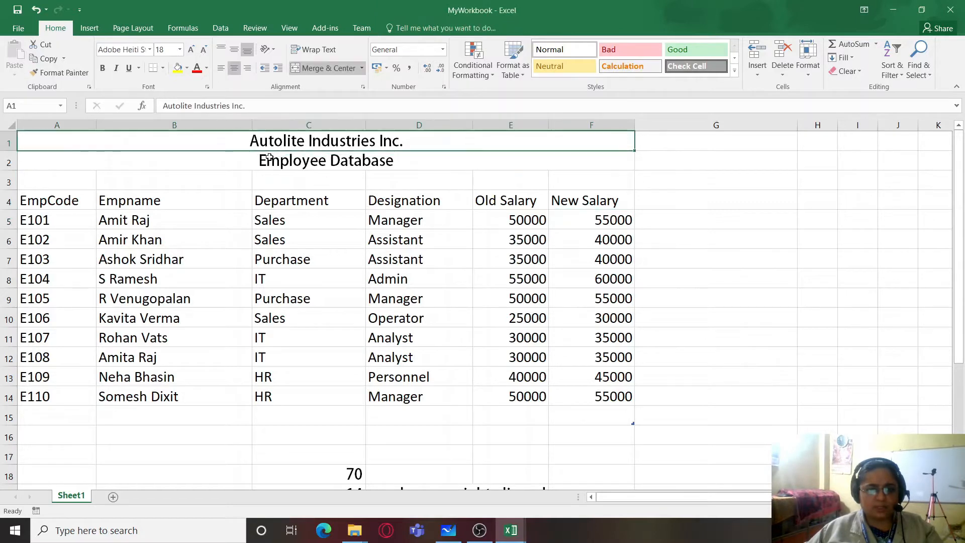
pyautogui.click(269, 163)
pyautogui.click(280, 143)
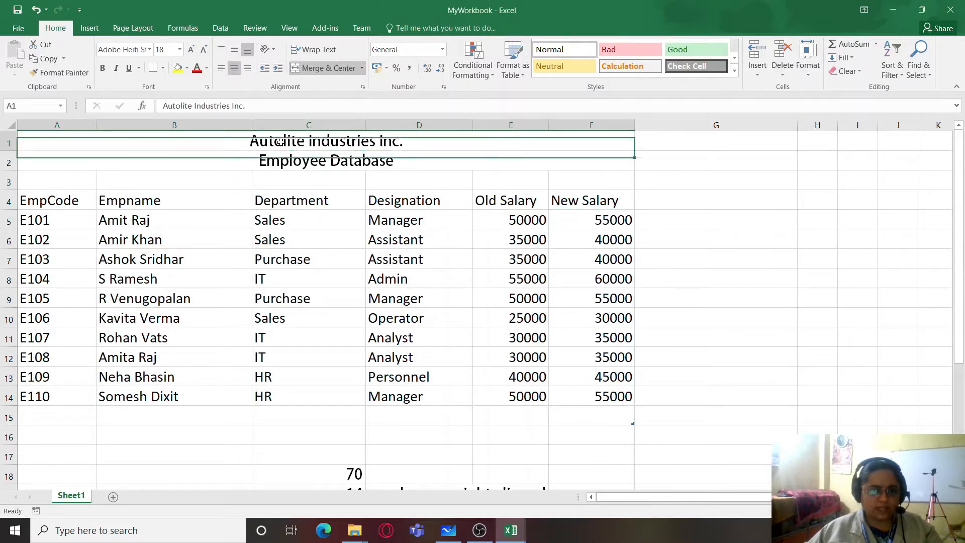
pyautogui.click(296, 162)
pyautogui.click(297, 143)
pyautogui.click(298, 161)
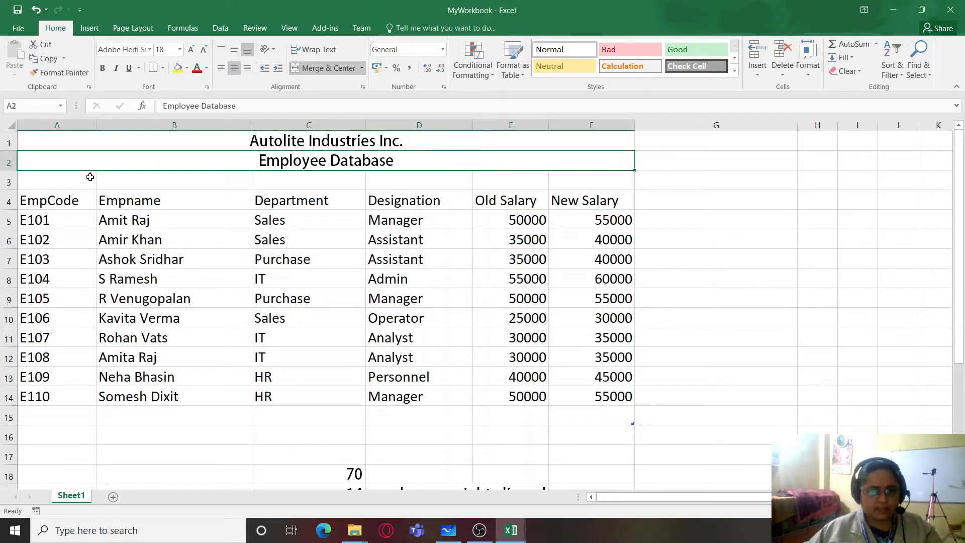
pyautogui.click(306, 141)
pyautogui.click(297, 164)
# - Examine the employee records in A4:F14, including the department, designation and salary columns
pyautogui.moveTo(36, 202); pyautogui.dragTo(581, 398)
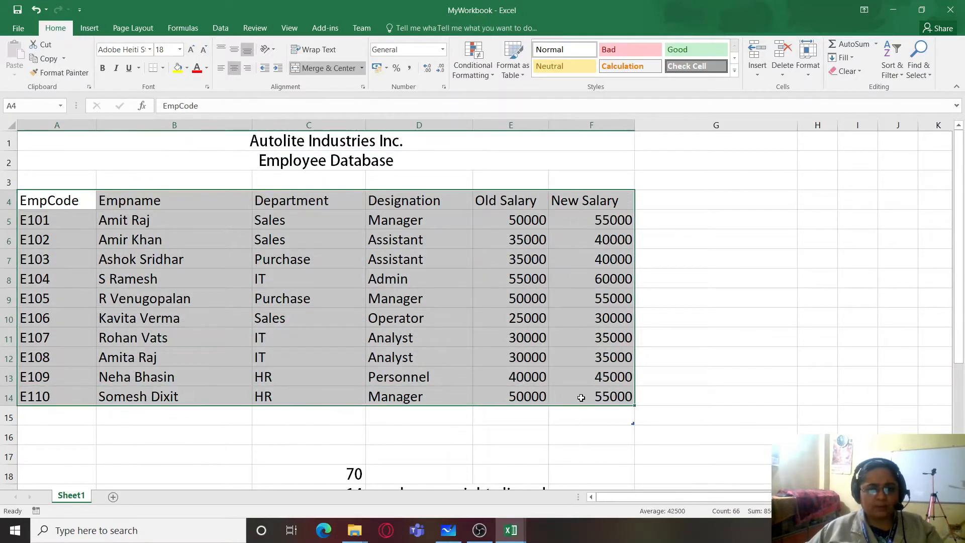
pyautogui.click(454, 295)
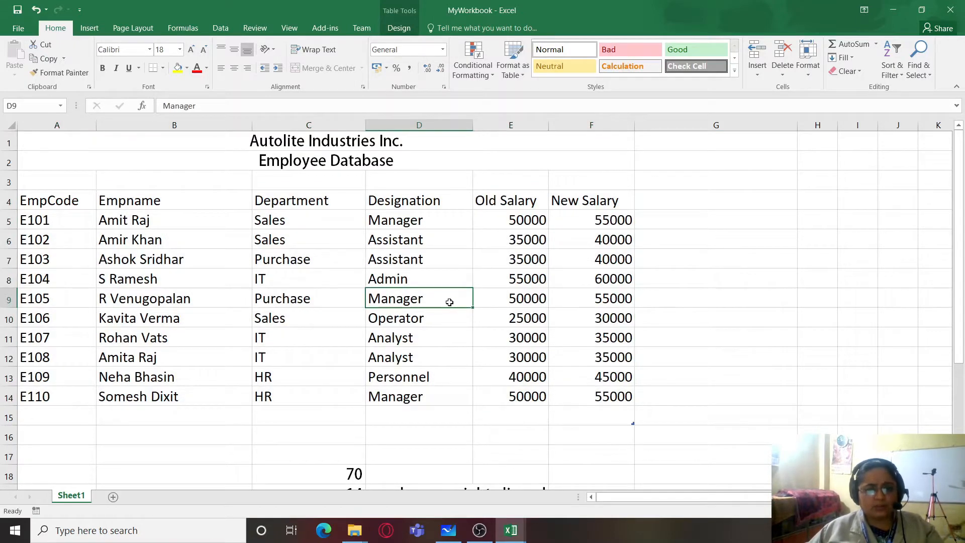
pyautogui.click(310, 280)
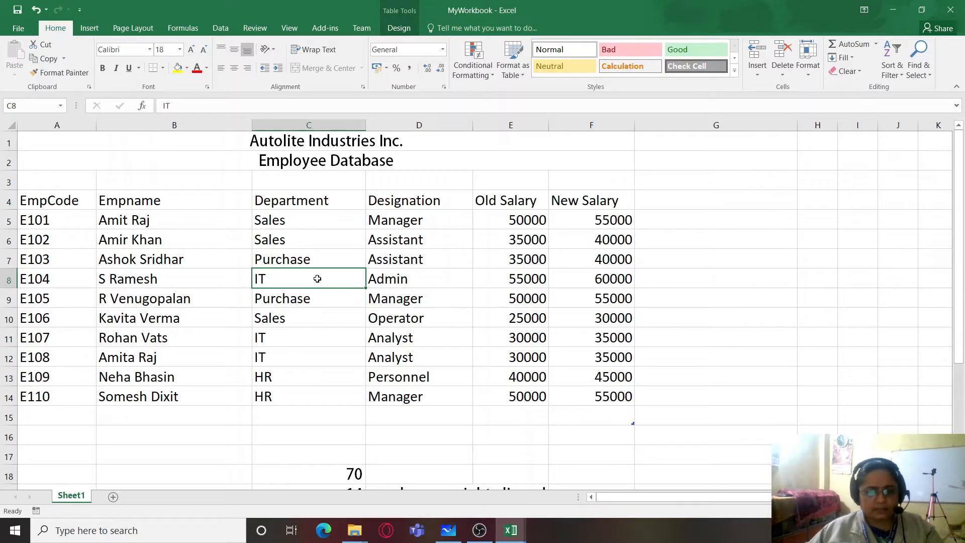
pyautogui.click(384, 280)
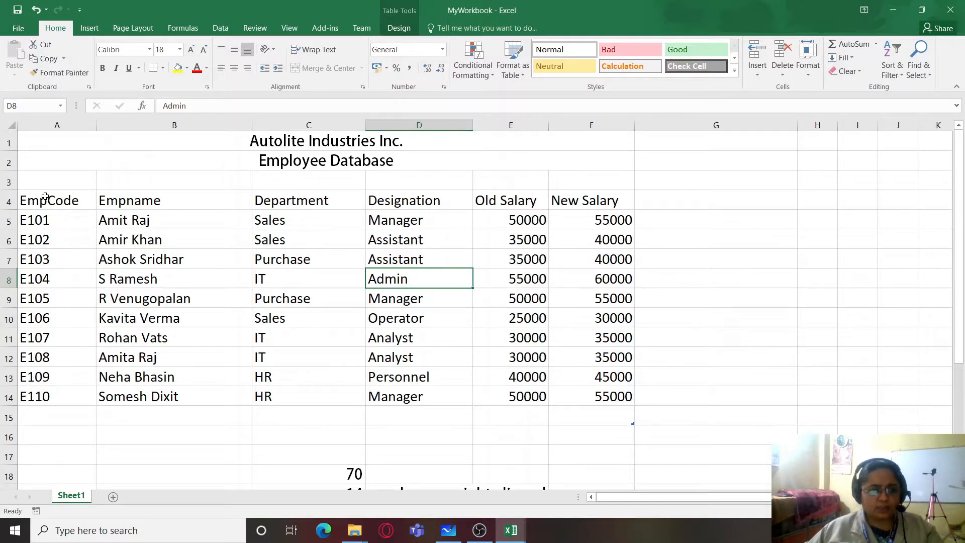
pyautogui.moveTo(44, 199); pyautogui.dragTo(619, 394)
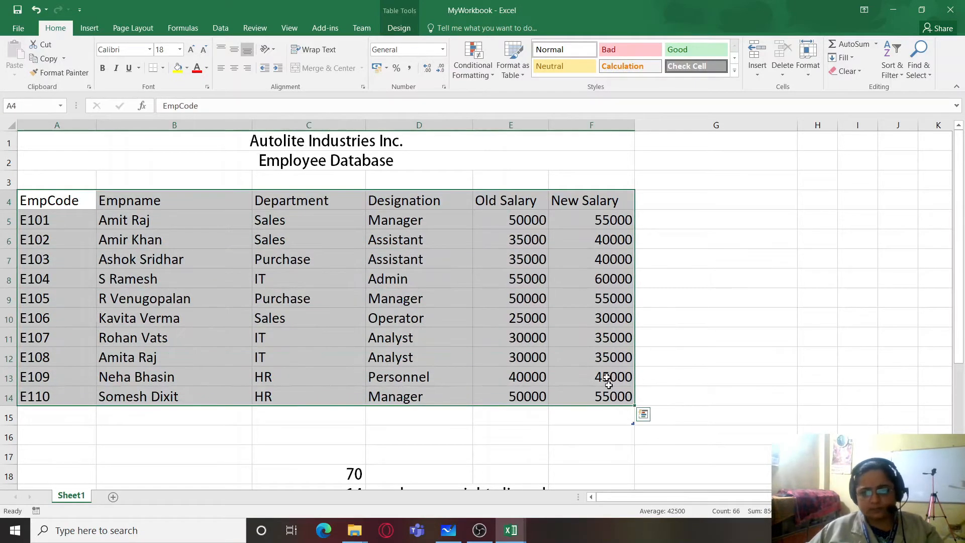
pyautogui.click(578, 317)
pyautogui.click(351, 281)
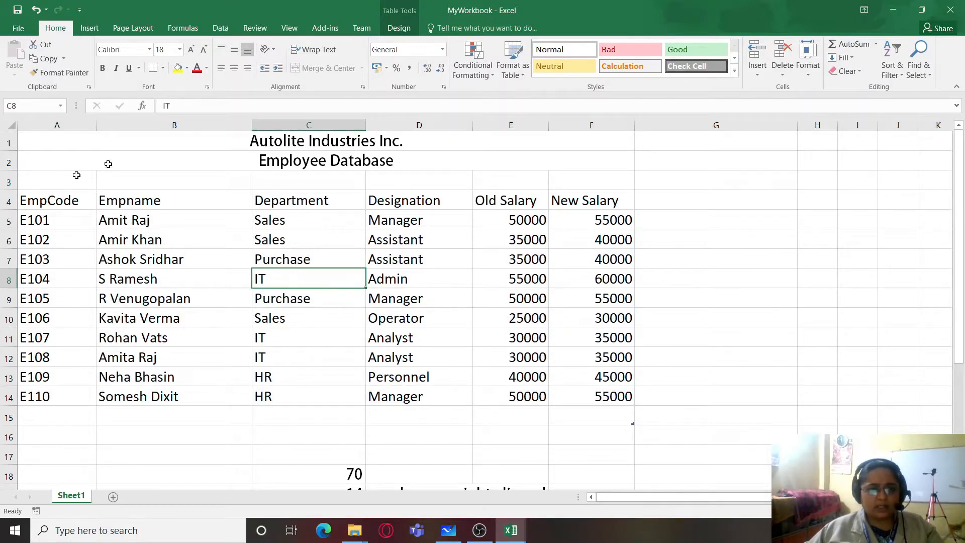
pyautogui.moveTo(28, 202); pyautogui.dragTo(580, 398)
pyautogui.click(419, 260)
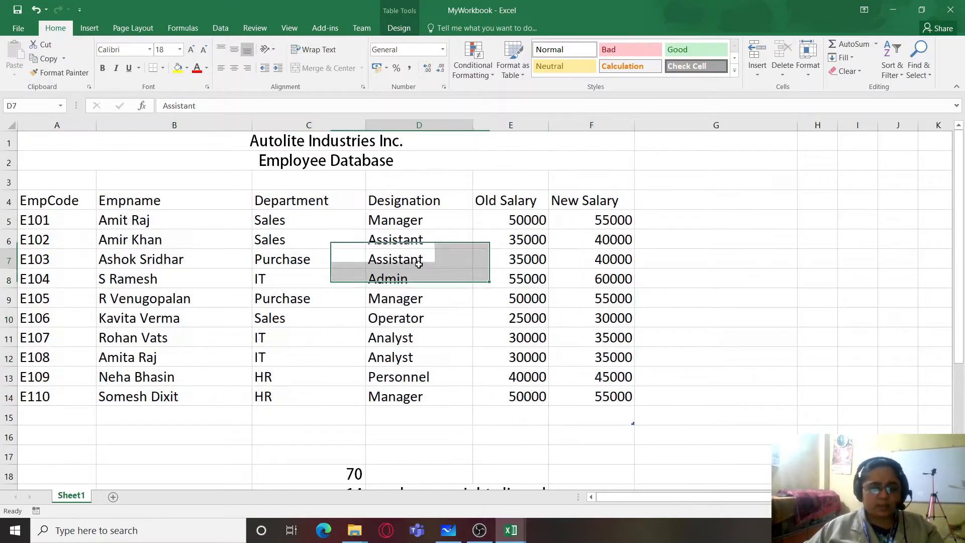
pyautogui.click(328, 301)
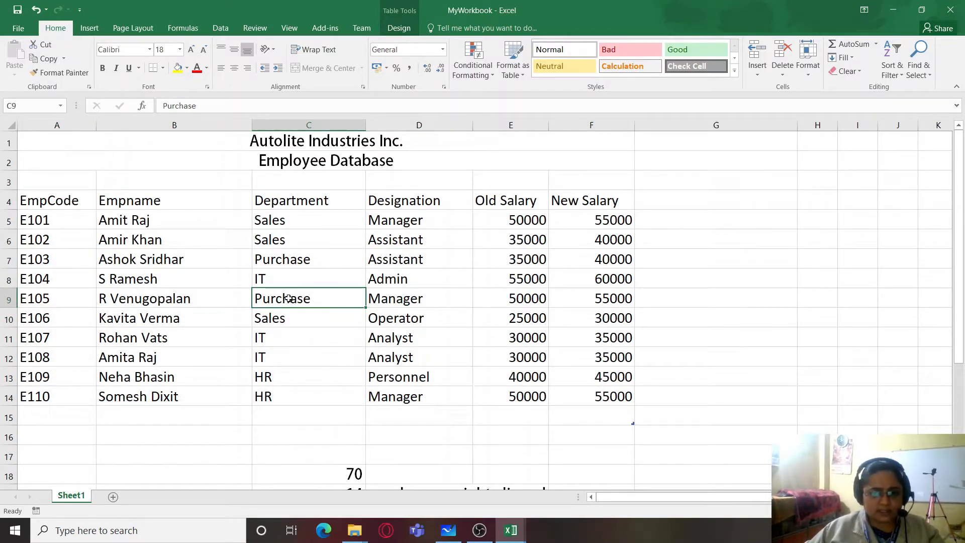
pyautogui.moveTo(39, 203); pyautogui.dragTo(600, 405)
pyautogui.click(601, 406)
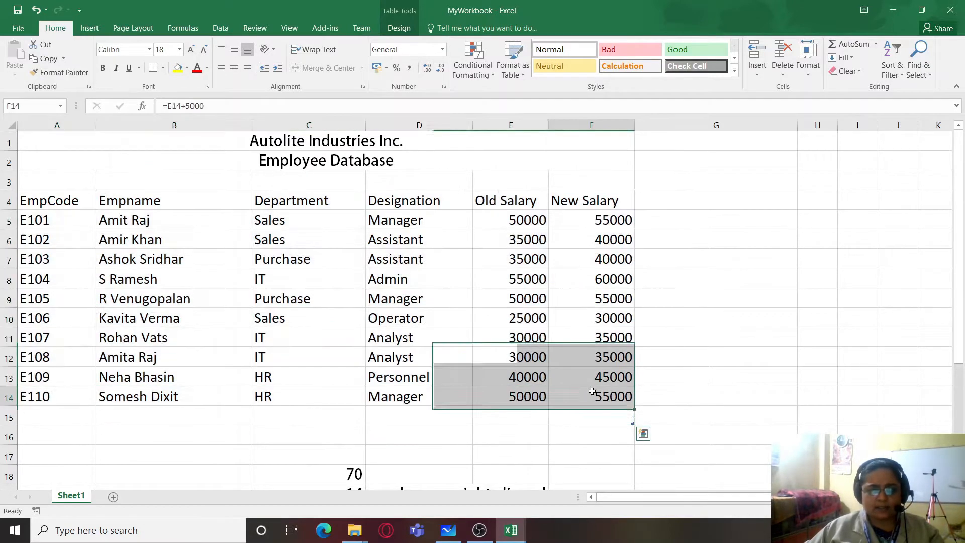
# - Format the range A4:F14 with the gold style from the first Medium row of table styles, and undo it
pyautogui.moveTo(35, 201); pyautogui.dragTo(606, 397)
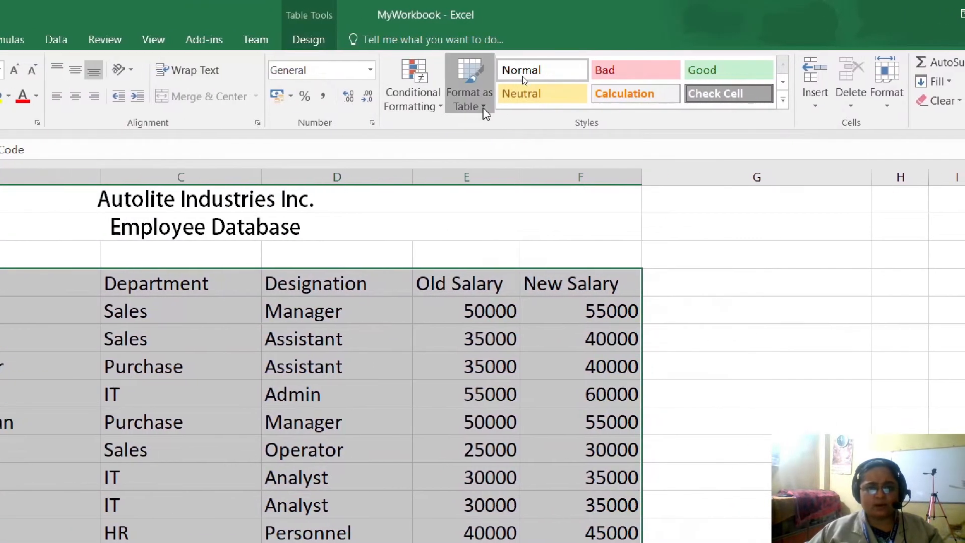
pyautogui.click(484, 109)
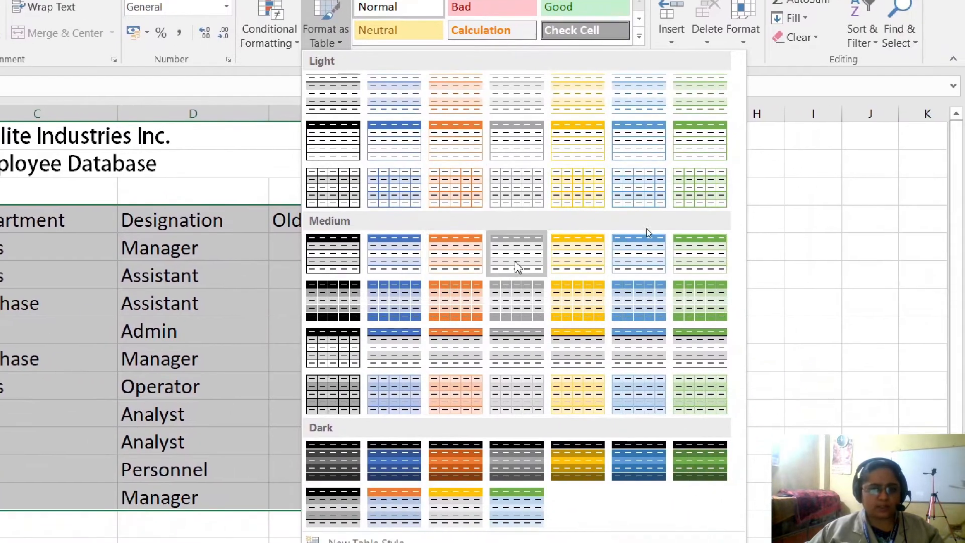
pyautogui.click(577, 252)
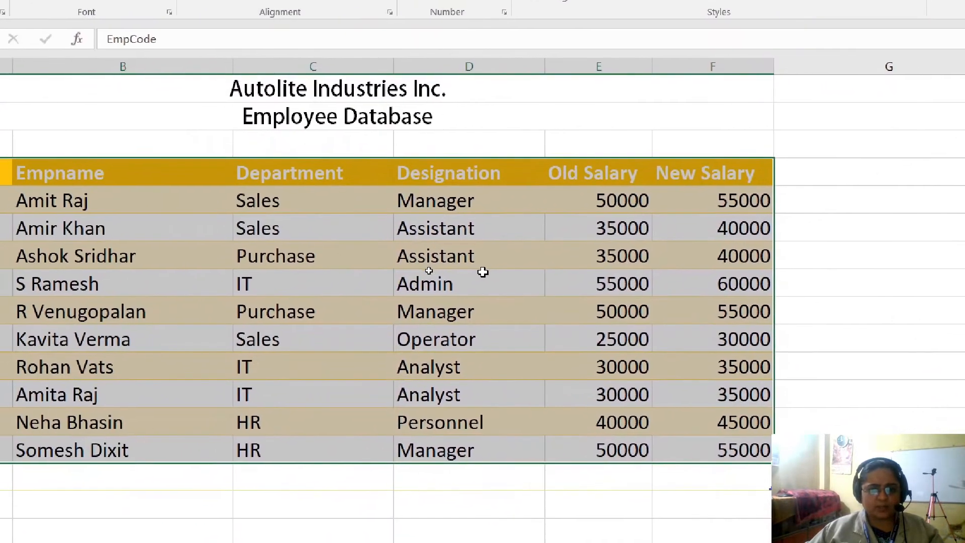
pyautogui.click(438, 284)
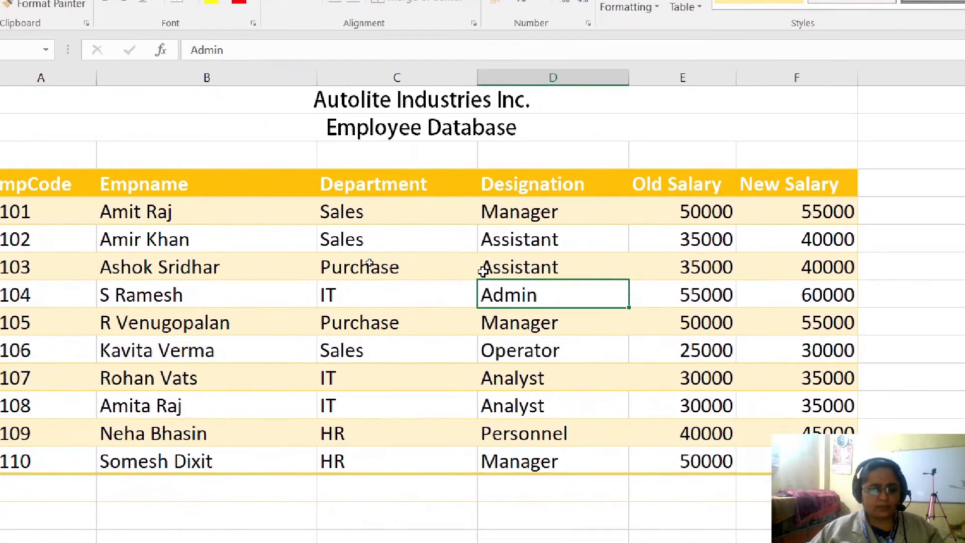
pyautogui.hotkey('ctrl', 'z')
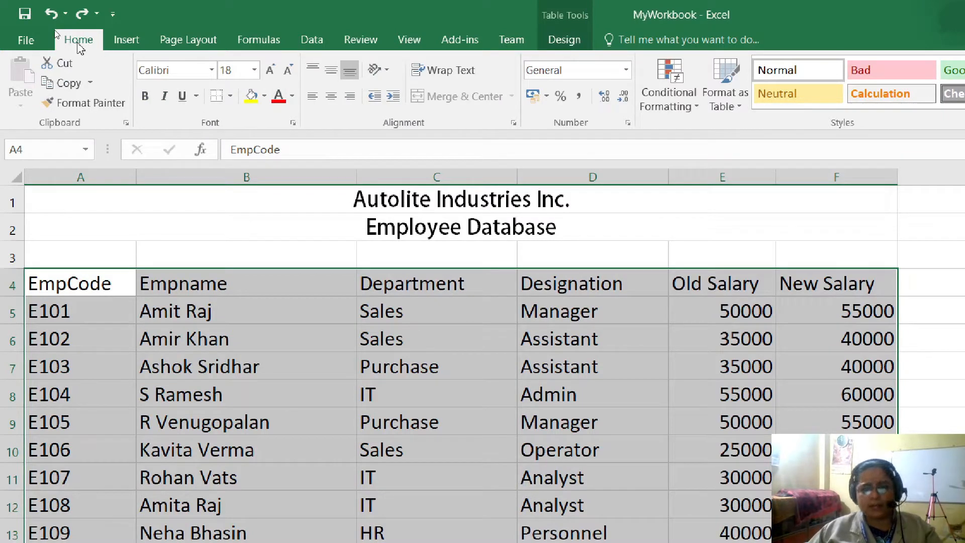
# - Set the font of the employee table A4:F14 to ADAM.CG PRO at size 16
pyautogui.click(211, 71)
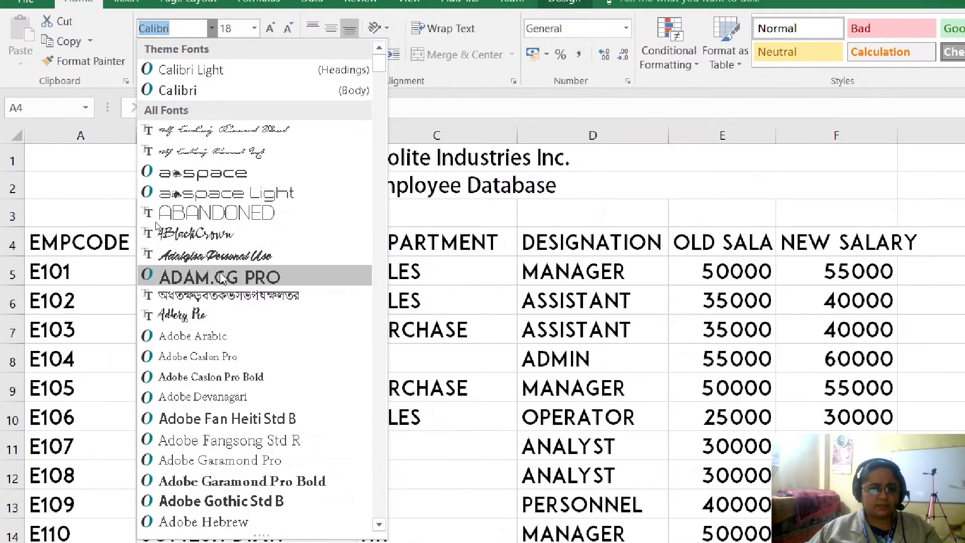
pyautogui.click(221, 278)
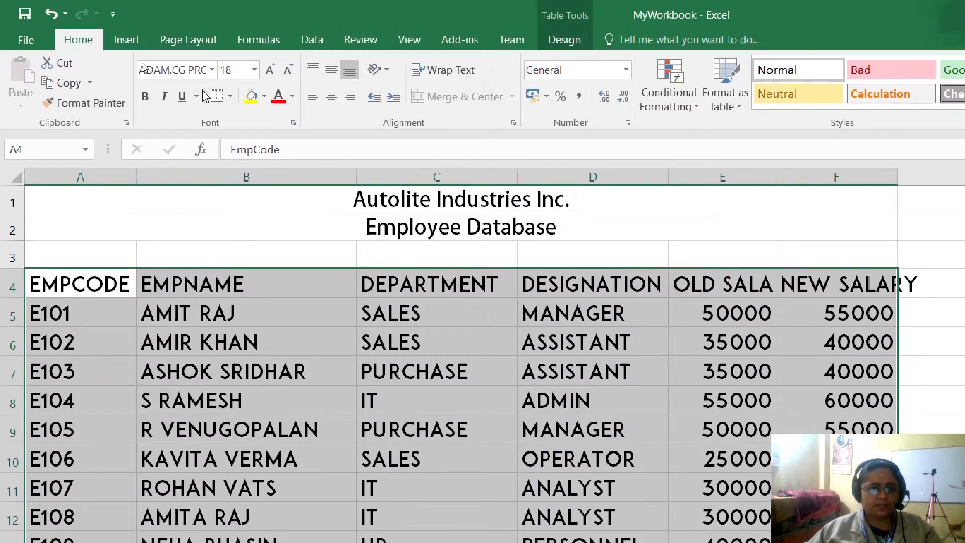
pyautogui.click(254, 70)
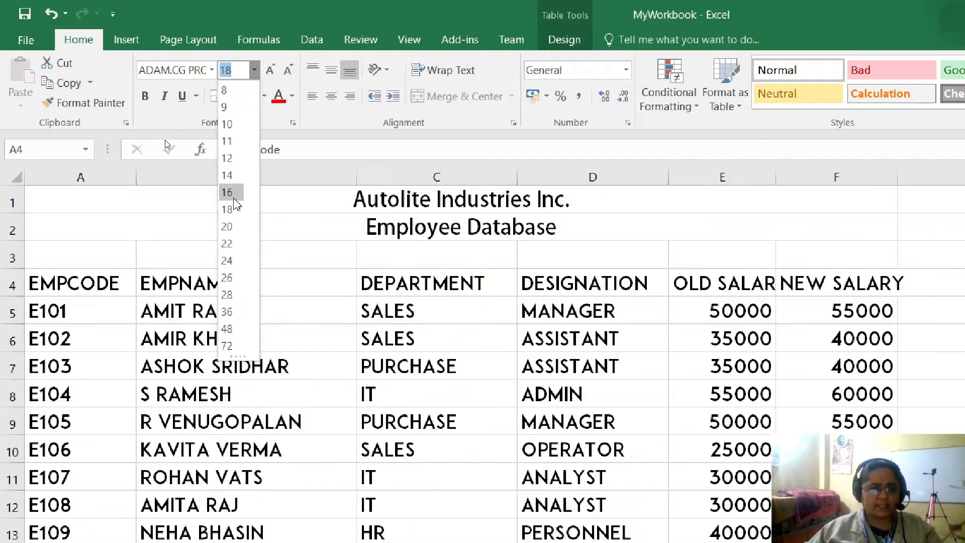
pyautogui.click(235, 202)
# - Try font size 24 on the employee table A4:F14 and return it to size 16
pyautogui.click(255, 70)
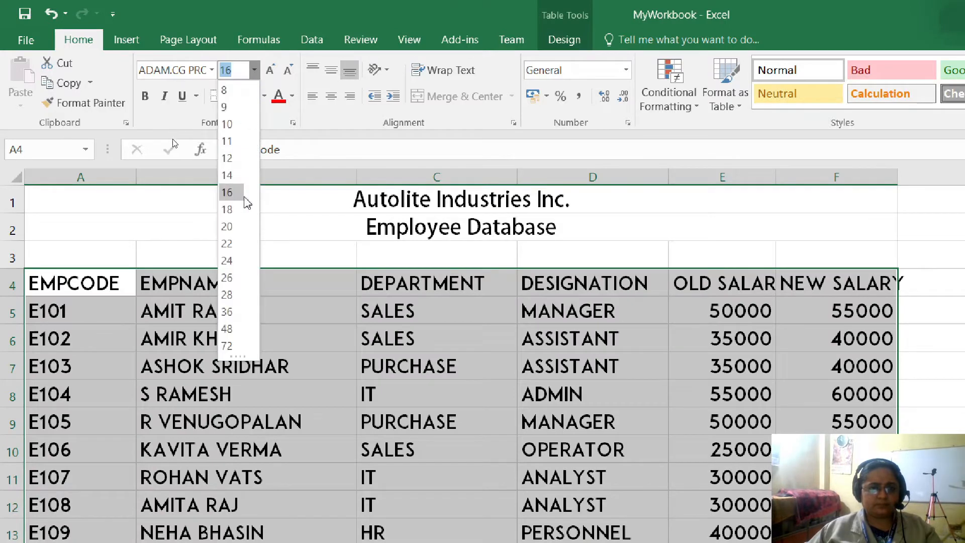
pyautogui.click(235, 257)
pyautogui.click(255, 70)
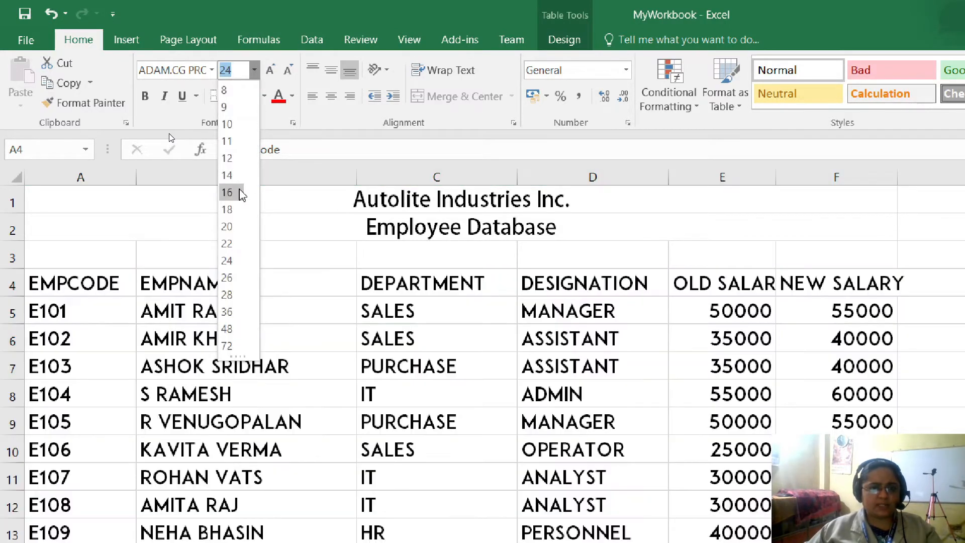
pyautogui.click(239, 192)
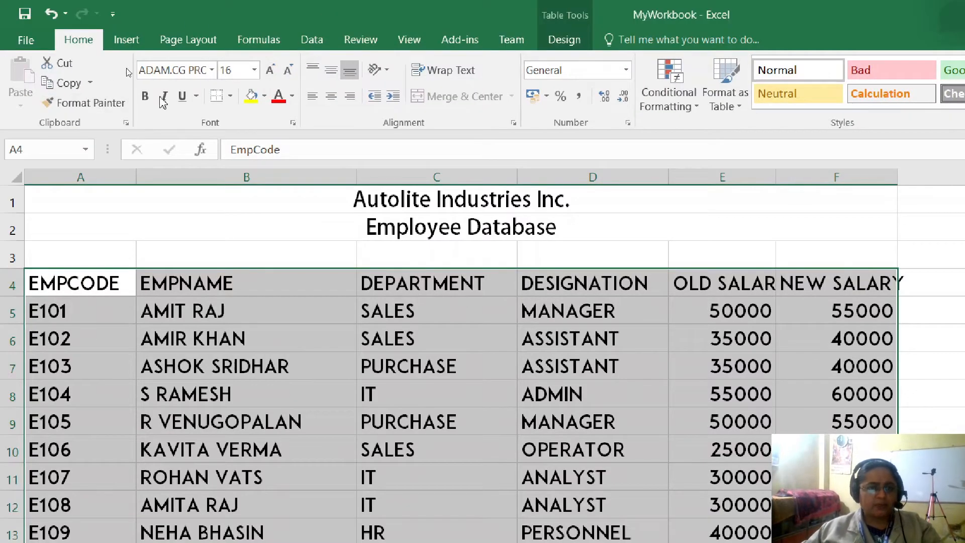
# - Grow and shrink the employee table's font by single size increments, ending back at 16
pyautogui.click(270, 70)
pyautogui.click(289, 73)
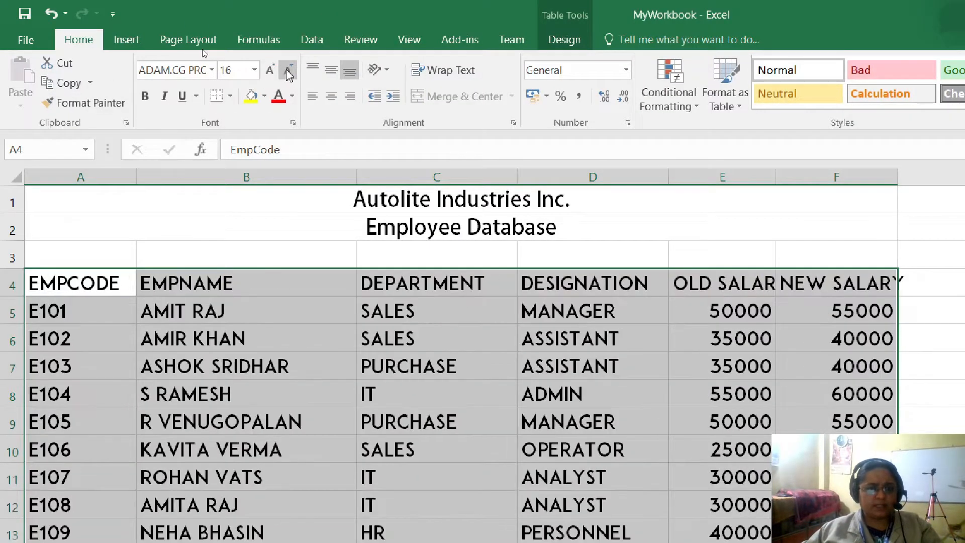
pyautogui.click(289, 73)
pyautogui.click(270, 69)
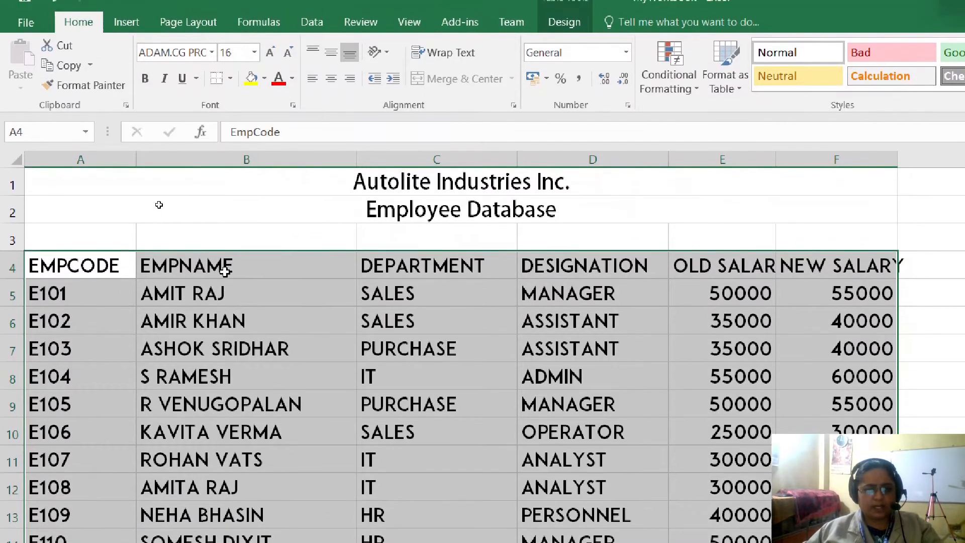
# - Make the column headings in A4:F4 bold
pyautogui.click(225, 284)
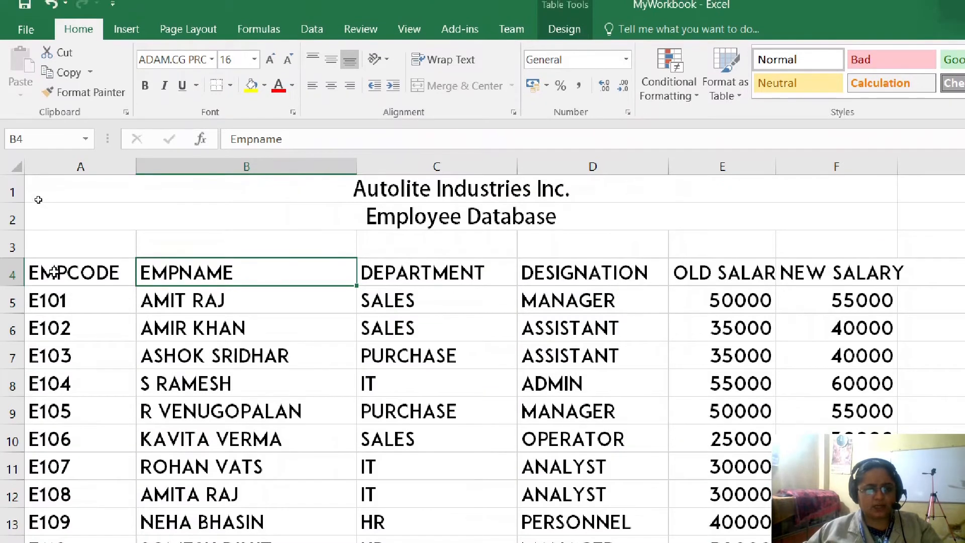
pyautogui.moveTo(54, 272); pyautogui.dragTo(810, 273)
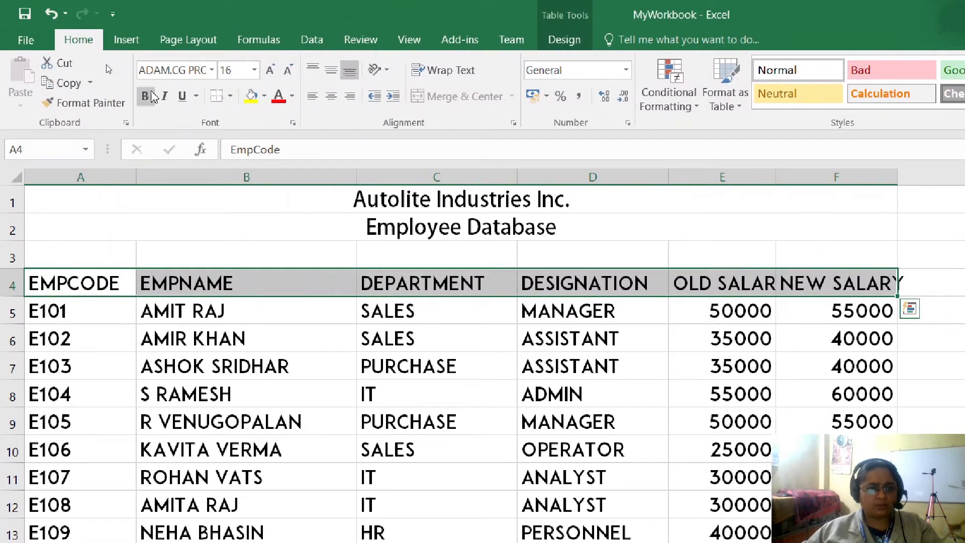
pyautogui.click(146, 96)
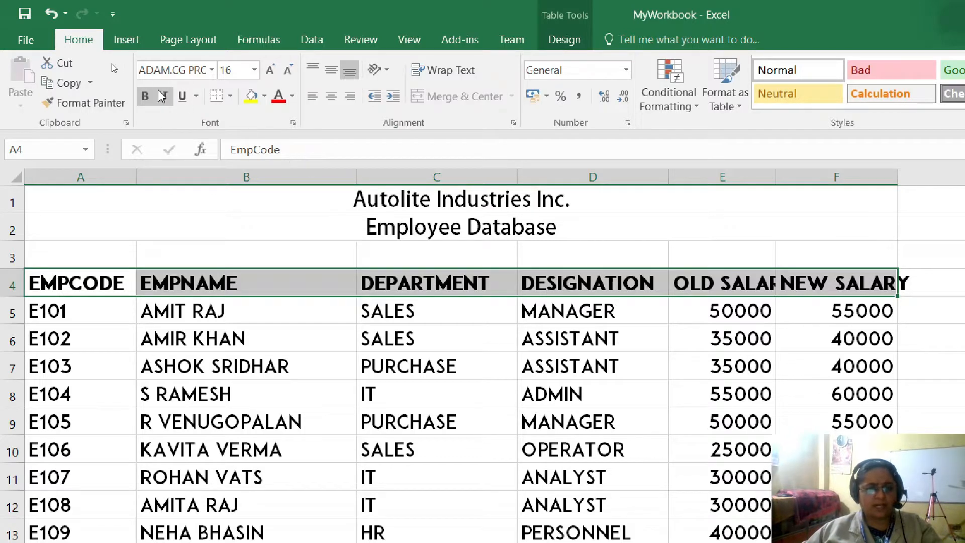
# - Italicize the "Employee Database" heading in row 2 and make the "Autolite Industries Inc." title in row 1 bold
pyautogui.click(433, 234)
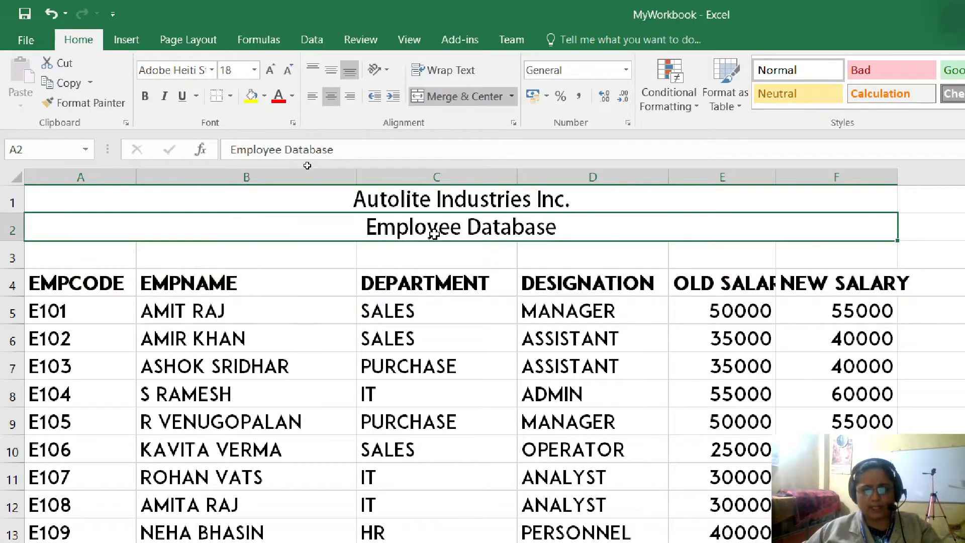
pyautogui.click(164, 98)
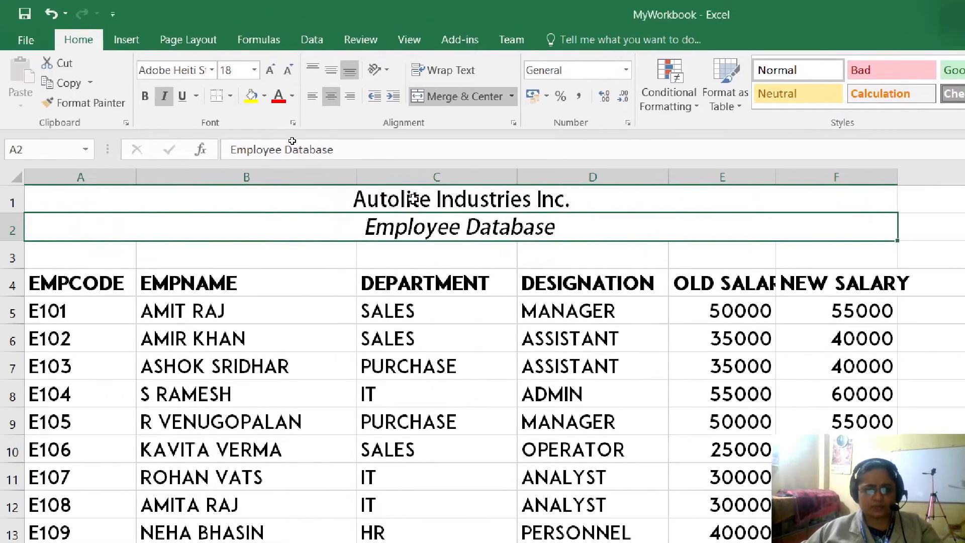
pyautogui.click(387, 200)
pyautogui.click(145, 96)
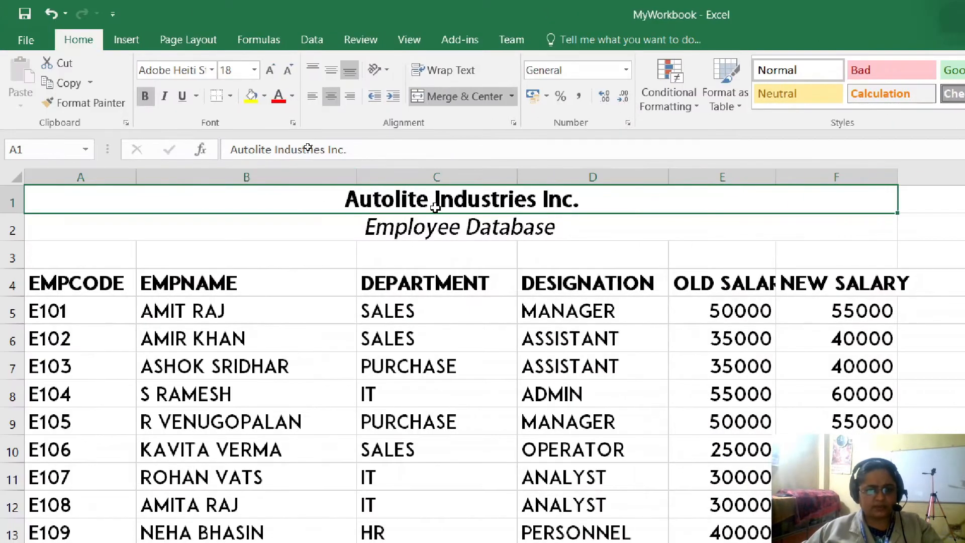
# - Change the "Autolite Industries Inc." title in row 1 to the Aladin font at size 36
pyautogui.click(211, 70)
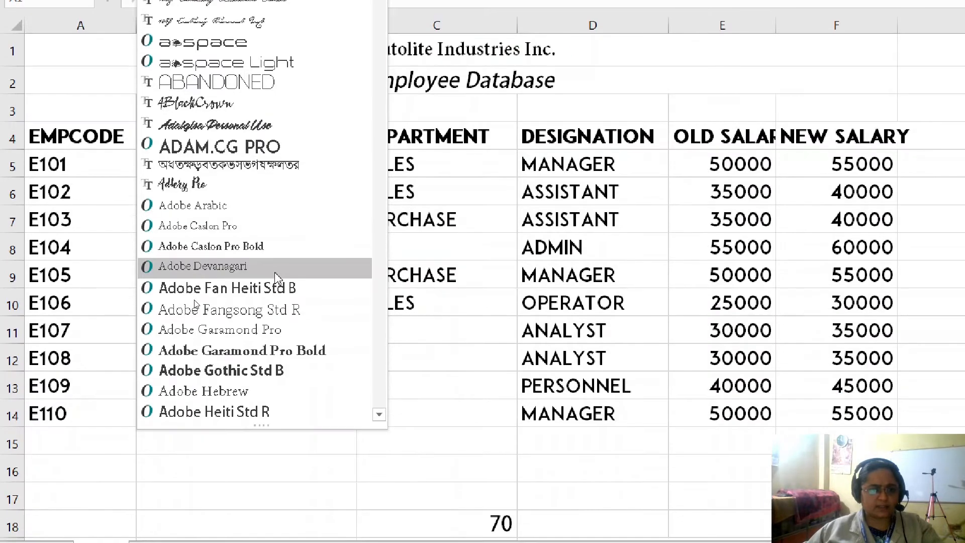
pyautogui.scroll(-2, 274, 272)
pyautogui.scroll(-4, 275, 278)
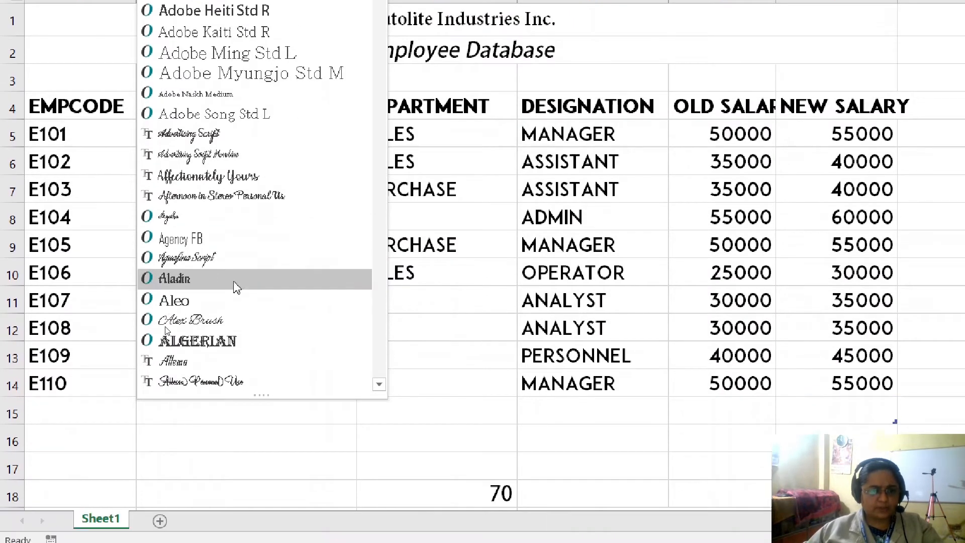
pyautogui.click(235, 285)
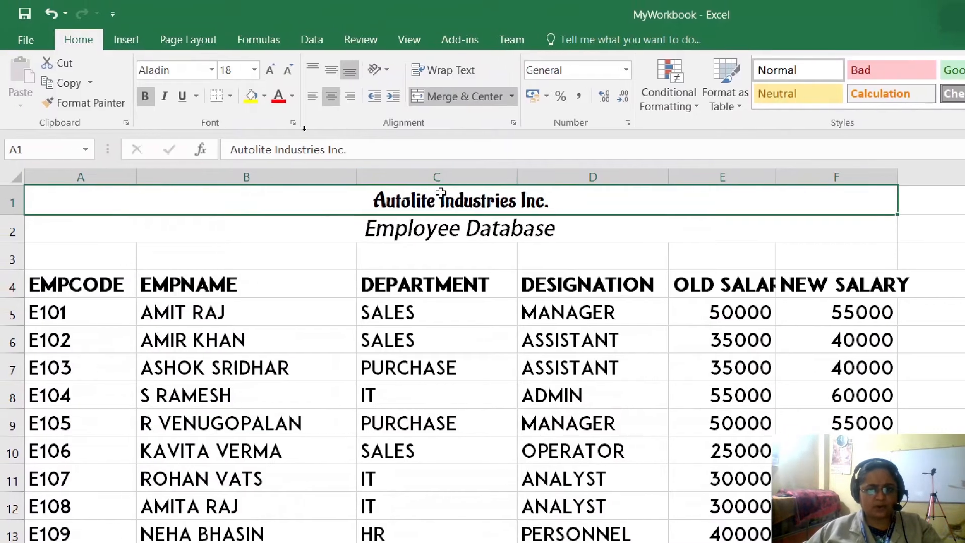
pyautogui.click(271, 71)
pyautogui.click(271, 70)
pyautogui.click(271, 71)
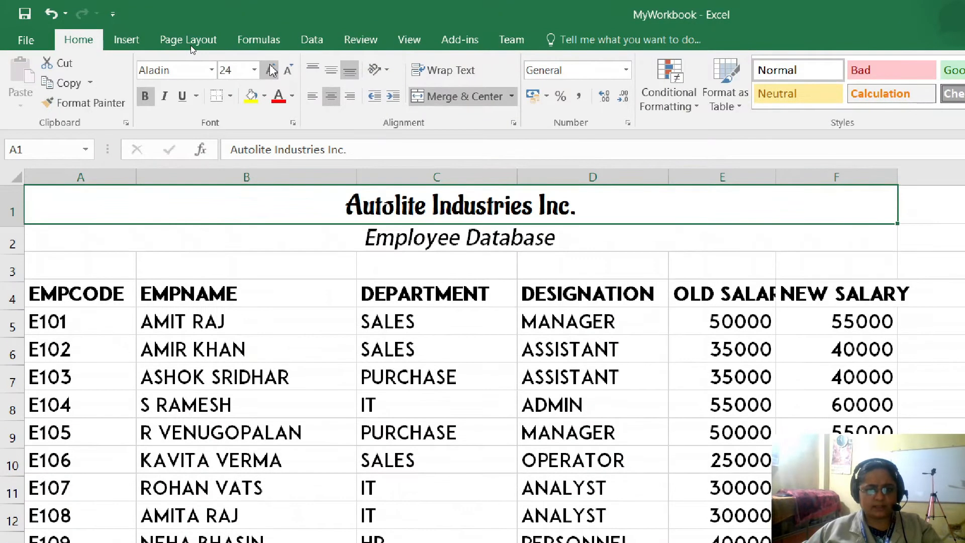
pyautogui.click(272, 70)
pyautogui.click(271, 70)
pyautogui.click(272, 70)
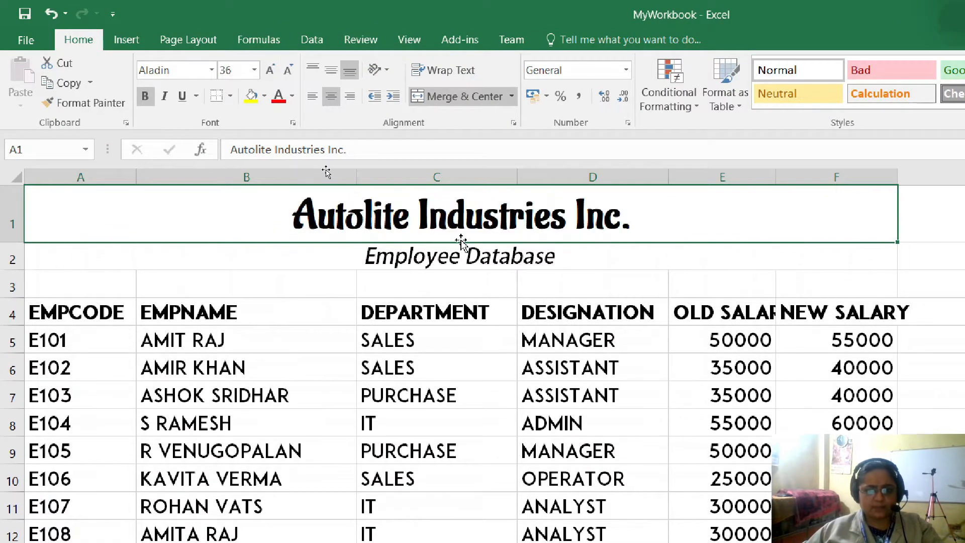
# - Change the "Employee Database" heading in row 2 to the Afternoon in Stereo Personal Use font at size 24
pyautogui.click(424, 258)
pyautogui.click(212, 70)
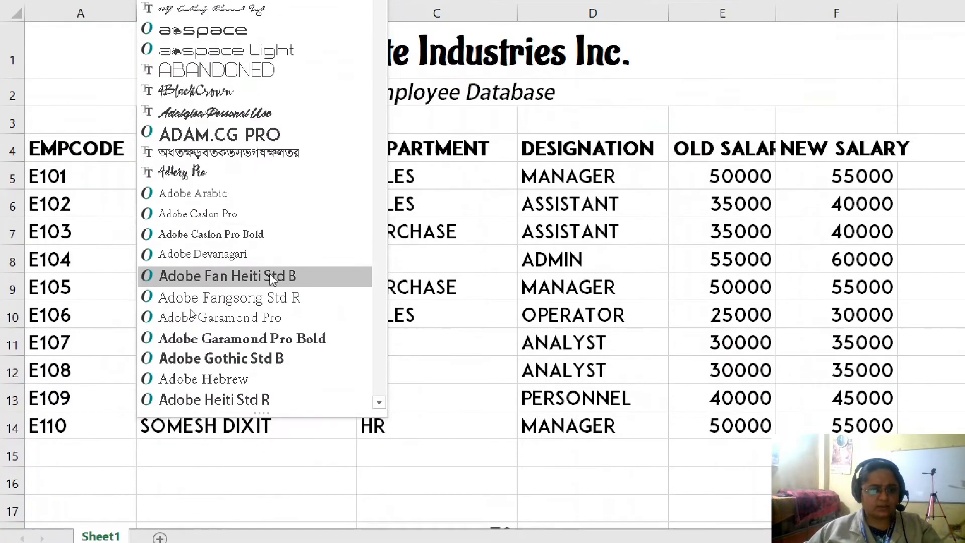
pyautogui.scroll(-5, 269, 439)
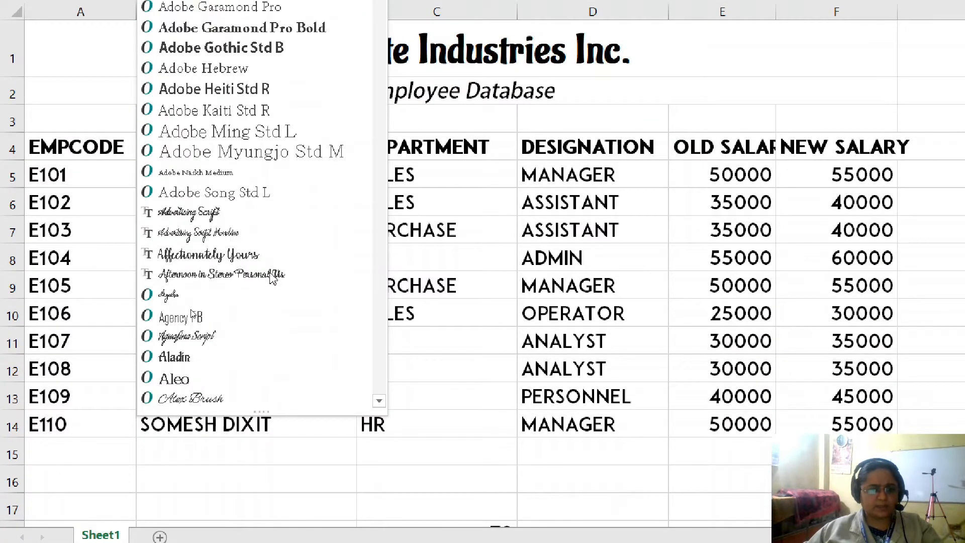
pyautogui.scroll(-1, 192, 313)
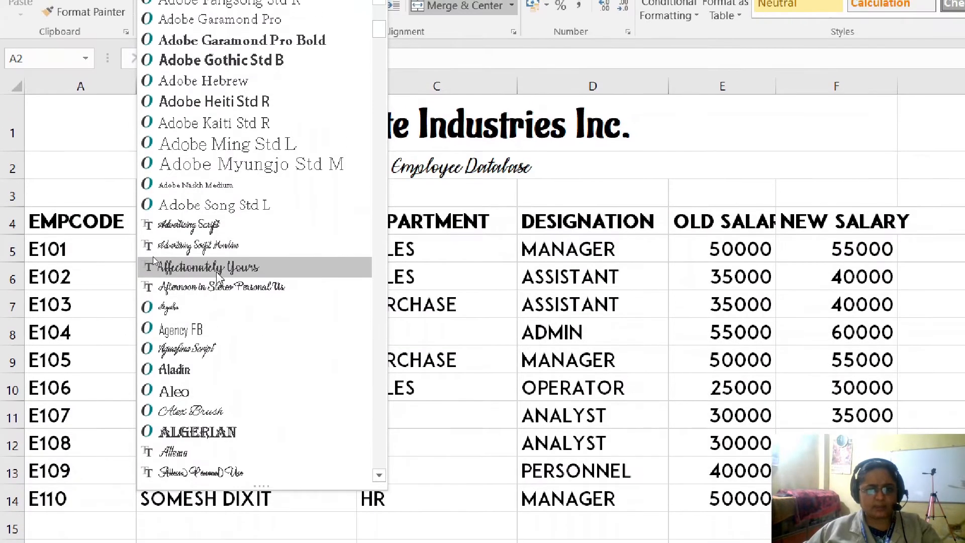
pyautogui.click(223, 274)
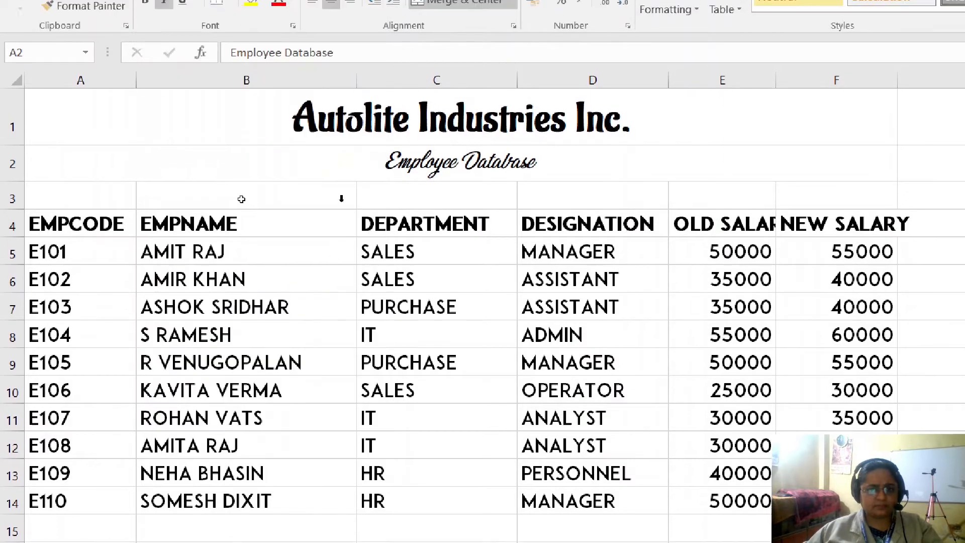
pyautogui.click(272, 70)
pyautogui.click(272, 70)
pyautogui.click(272, 70)
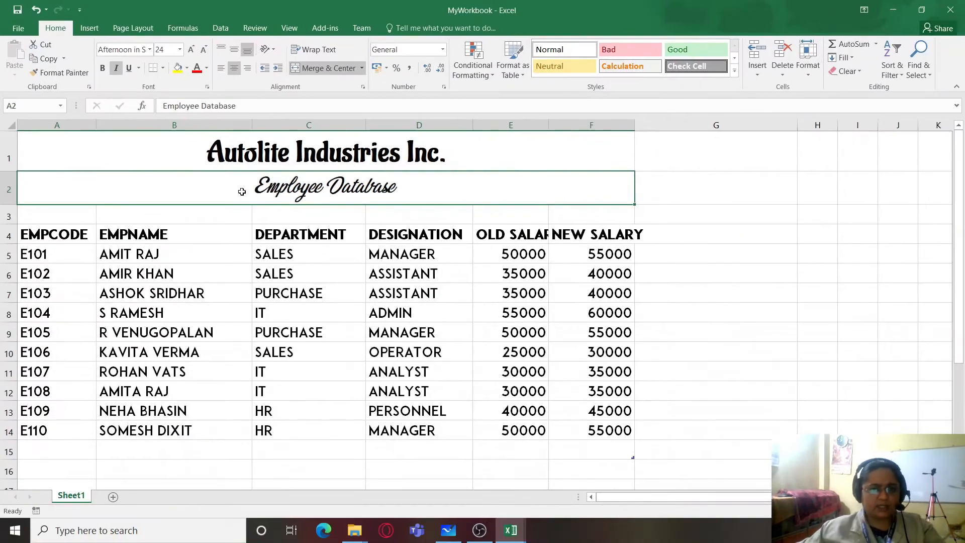
pyautogui.click(646, 259)
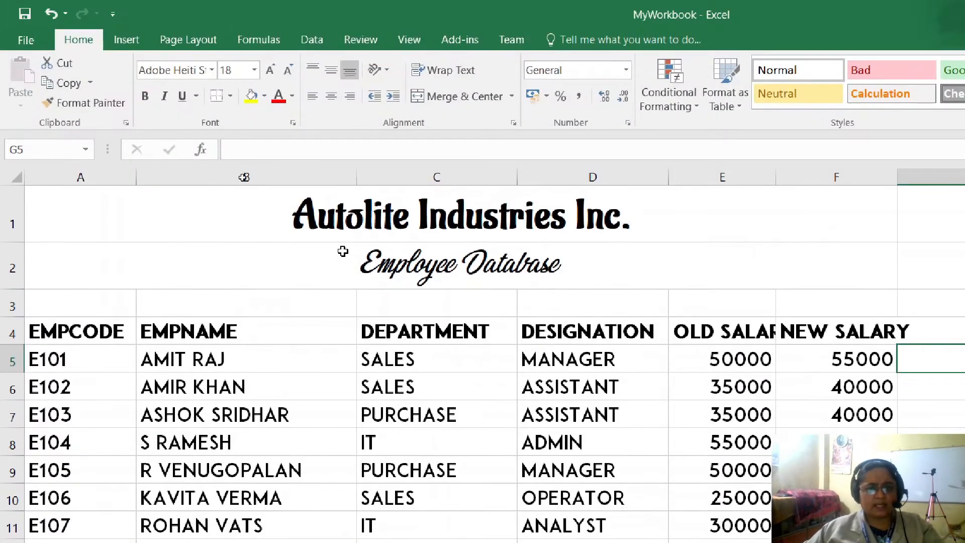
# - Try red on the "Autolite Industries Inc." title text and replace it with a custom dark purple, RGB 54, 7, 105
pyautogui.click(399, 218)
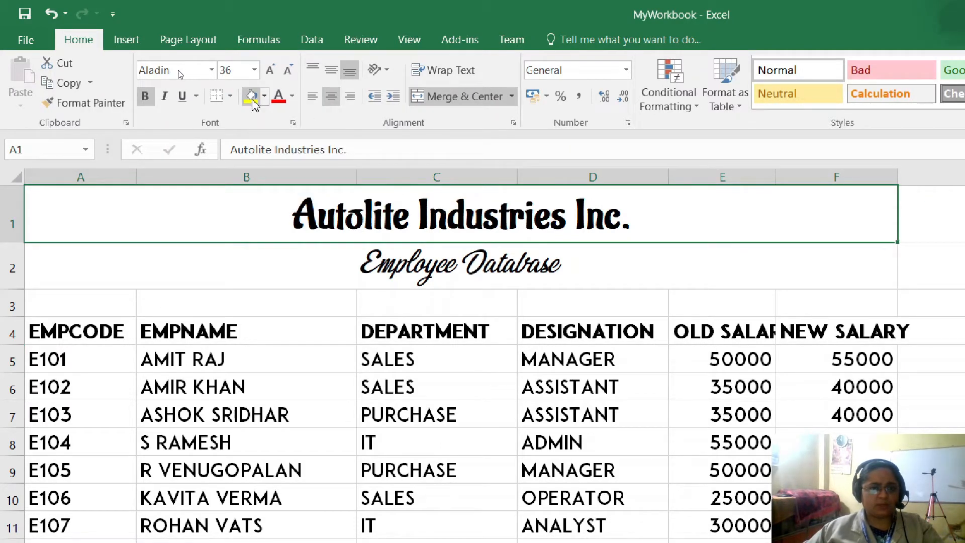
pyautogui.click(278, 96)
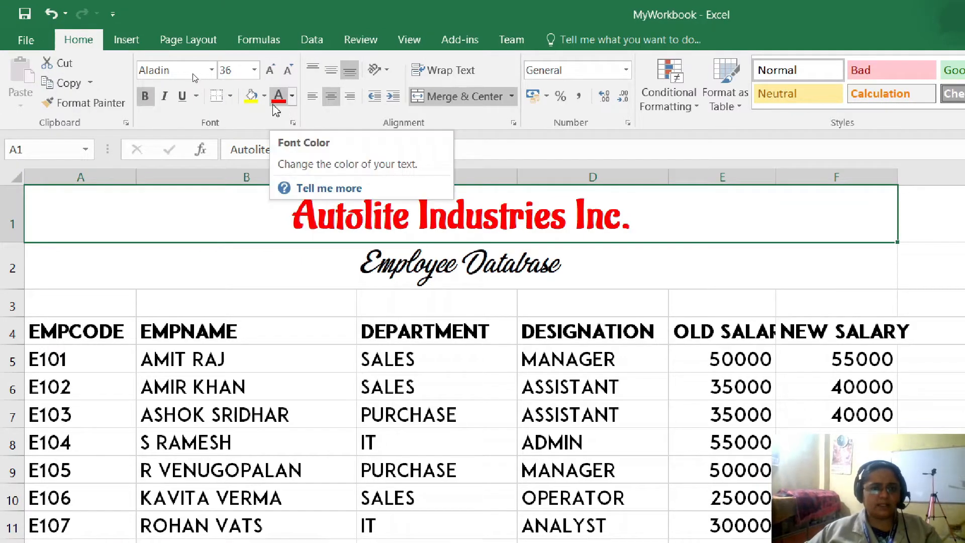
pyautogui.click(292, 97)
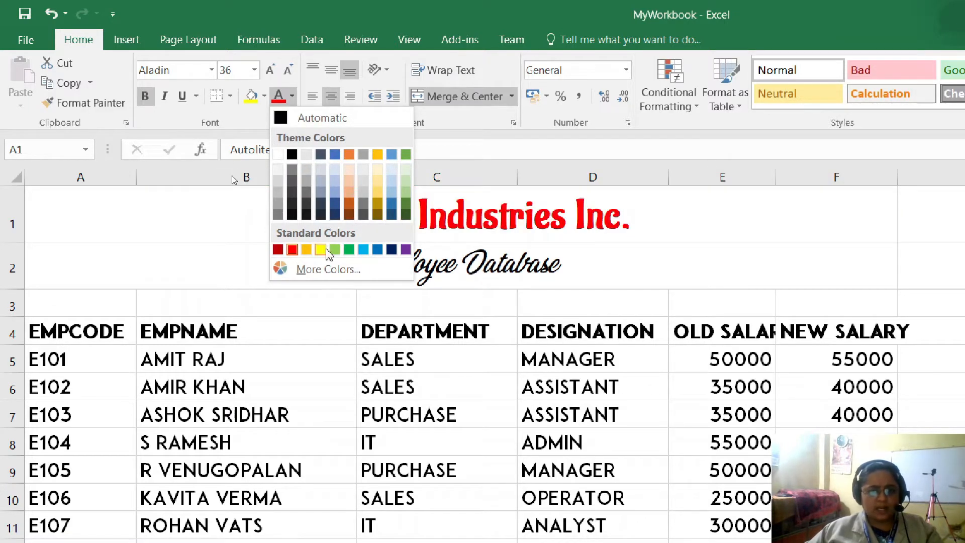
pyautogui.click(329, 271)
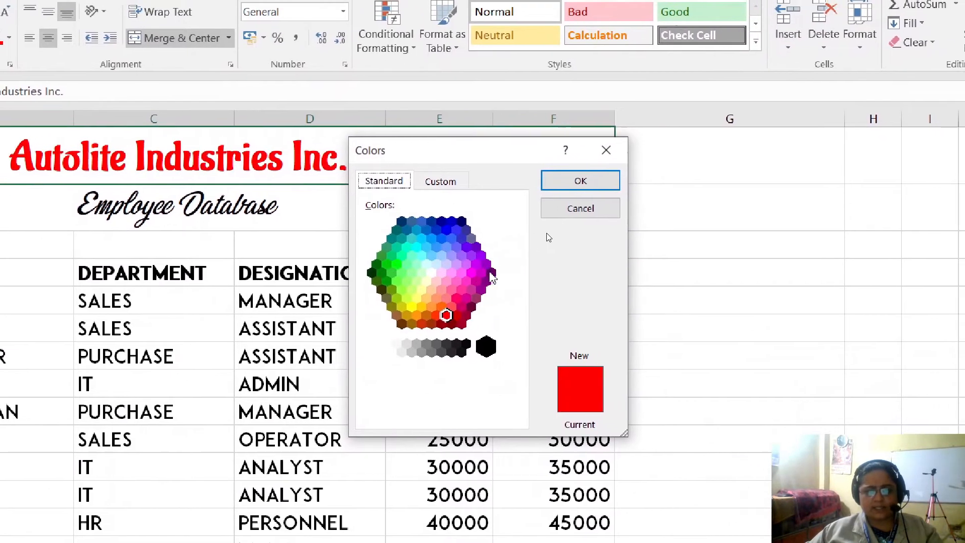
pyautogui.click(505, 261)
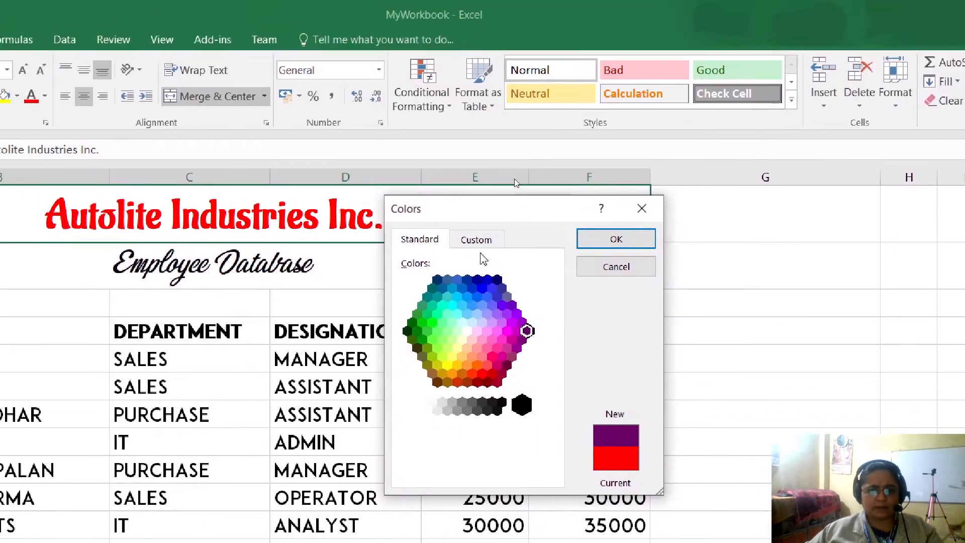
pyautogui.click(476, 241)
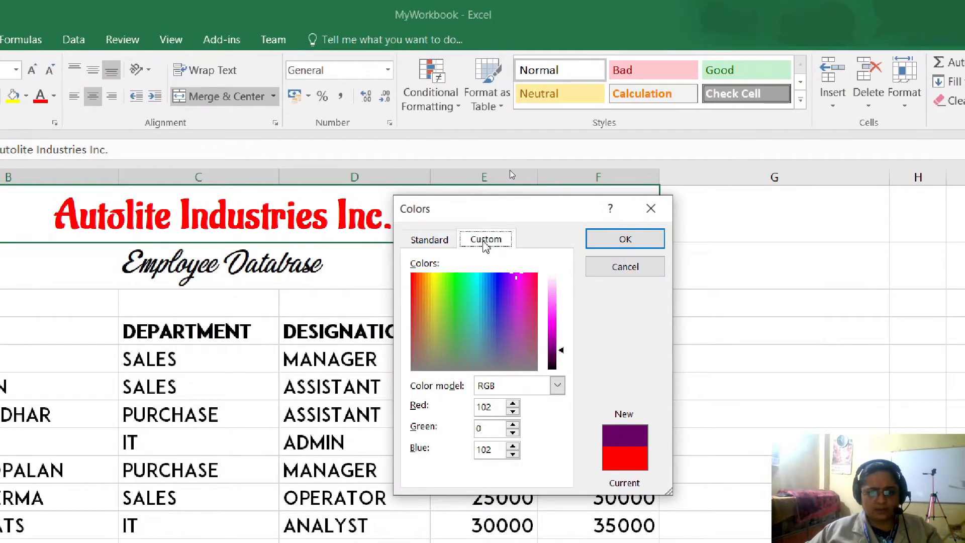
pyautogui.moveTo(478, 294); pyautogui.dragTo(484, 272)
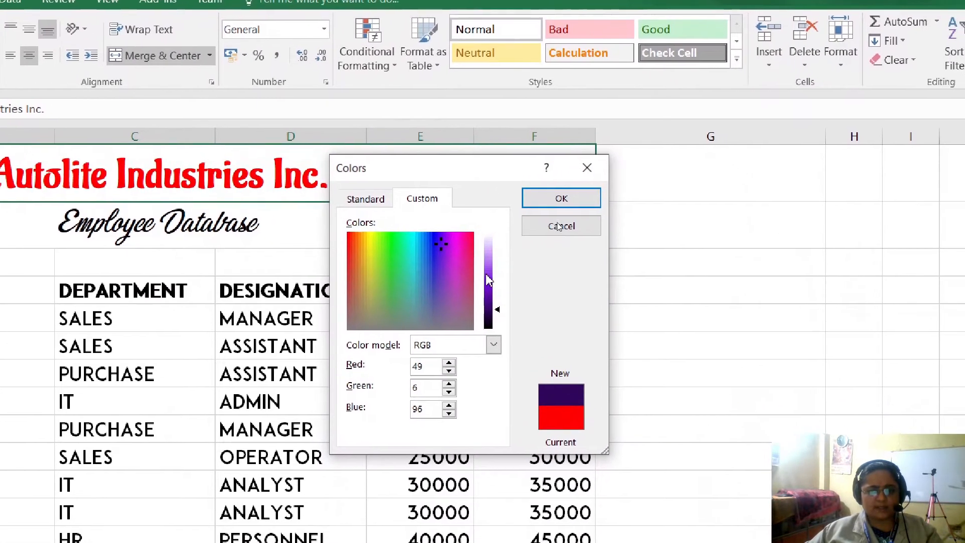
pyautogui.moveTo(532, 306); pyautogui.dragTo(536, 329)
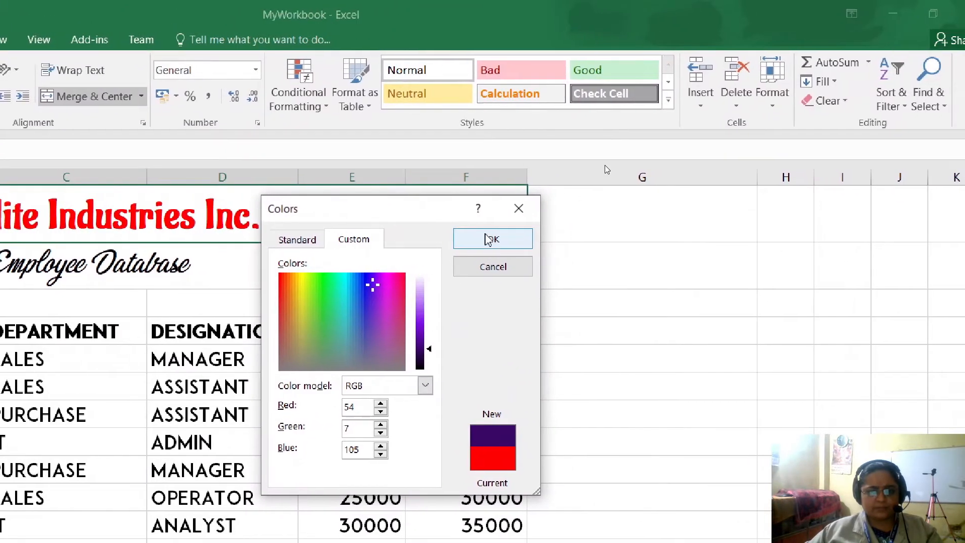
pyautogui.click(553, 172)
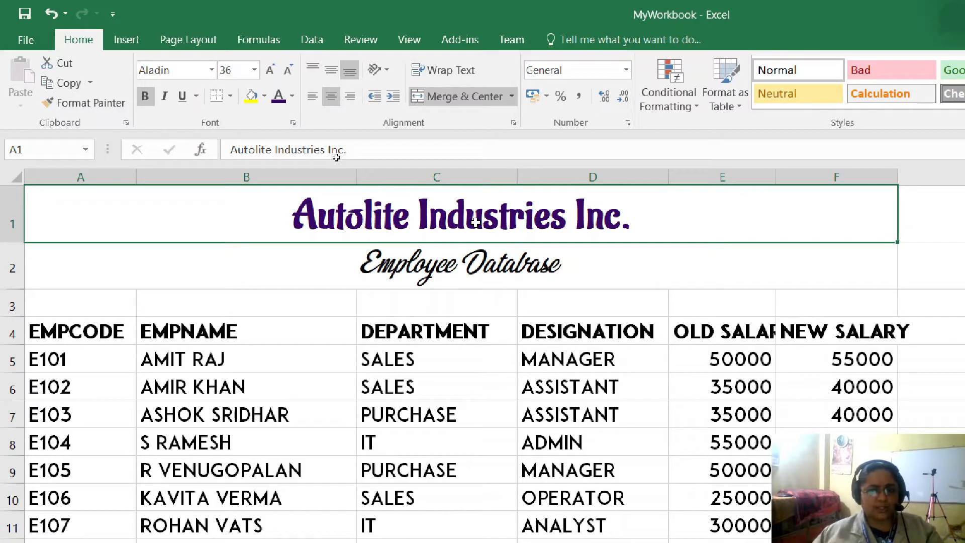
# - Try a standard light blue fill behind the "Autolite Industries Inc." title
pyautogui.click(473, 271)
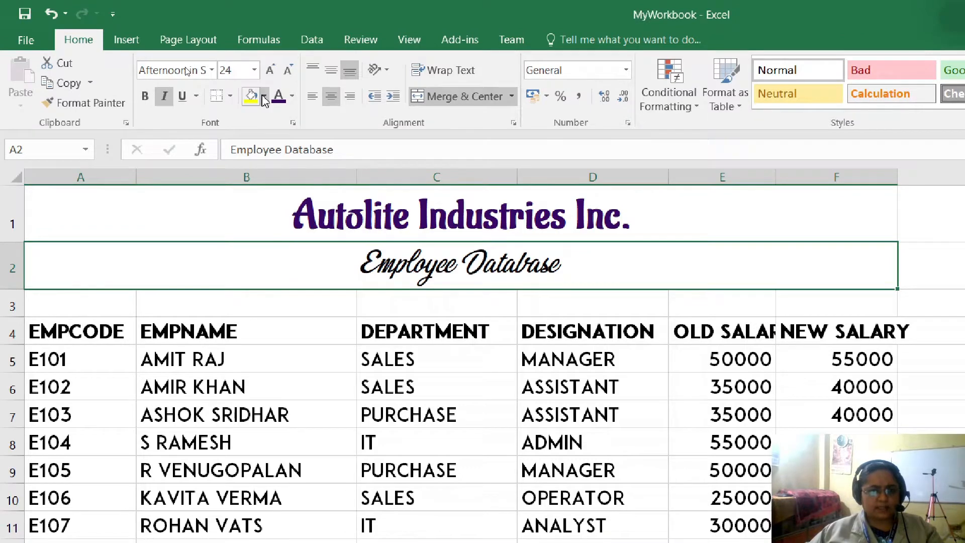
pyautogui.click(477, 201)
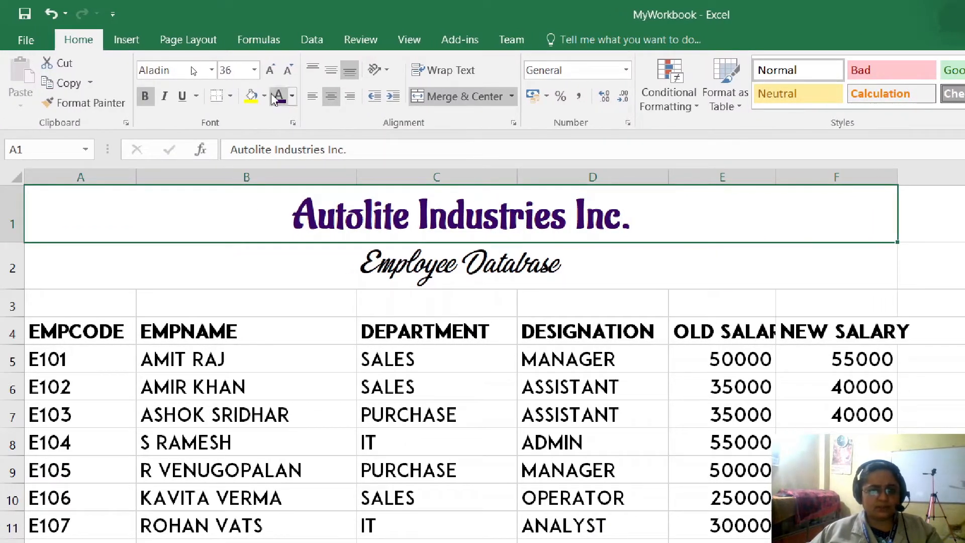
pyautogui.click(265, 97)
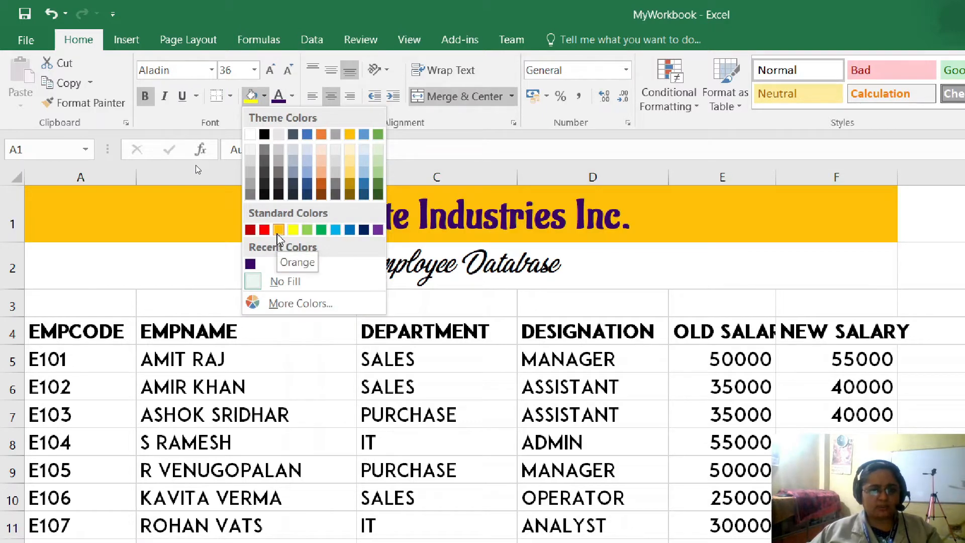
pyautogui.click(335, 231)
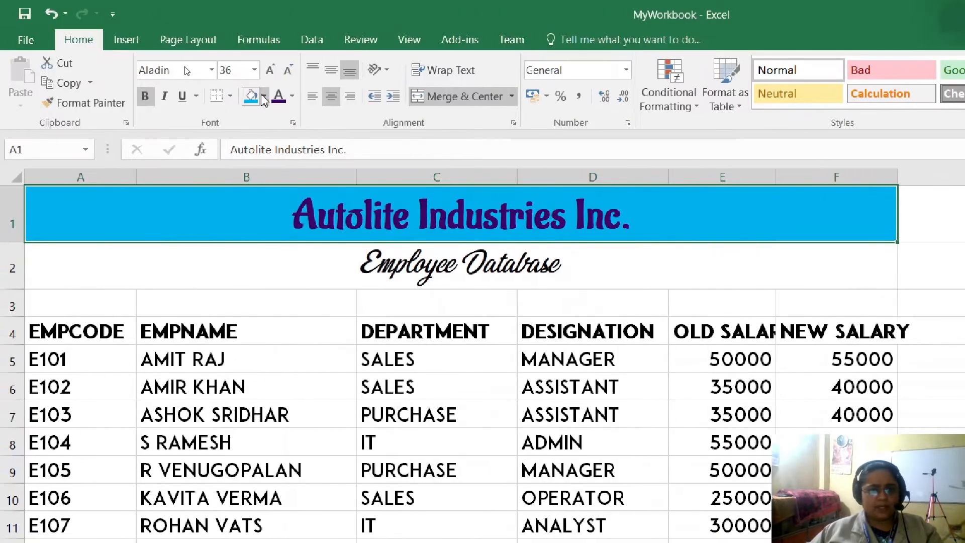
# - Fill the "Autolite Industries Inc." title cell with a custom turquoise, RGB 18, 222, 207
pyautogui.click(263, 99)
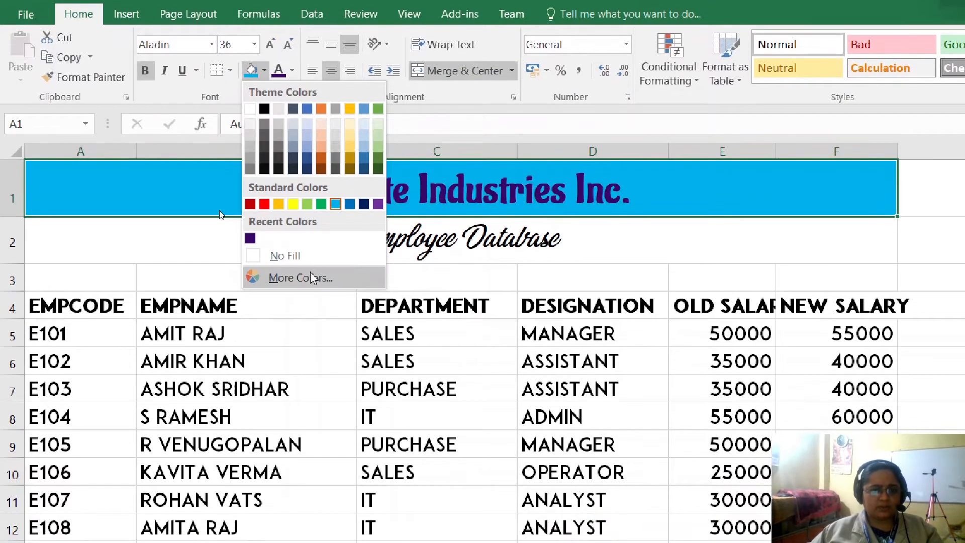
pyautogui.click(311, 277)
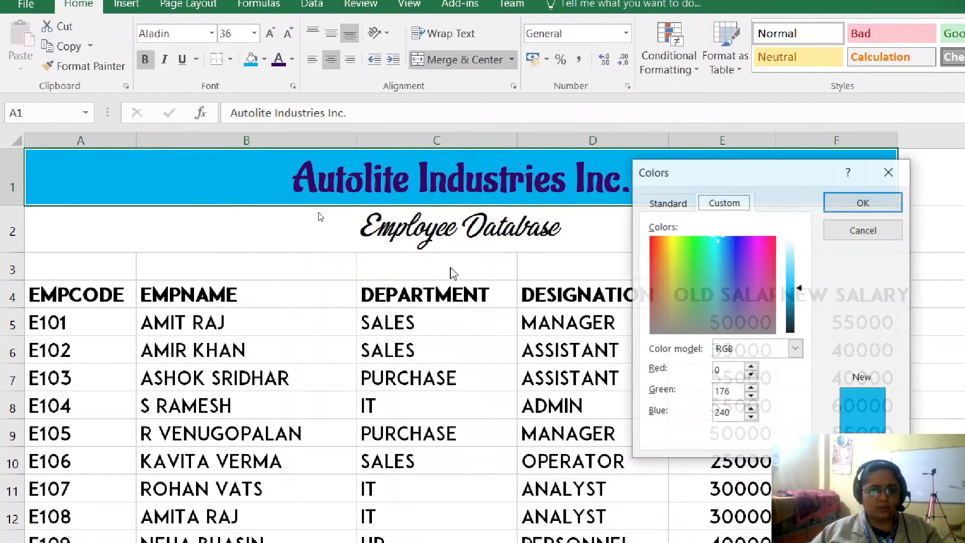
pyautogui.click(693, 257)
pyautogui.click(708, 268)
pyautogui.click(486, 273)
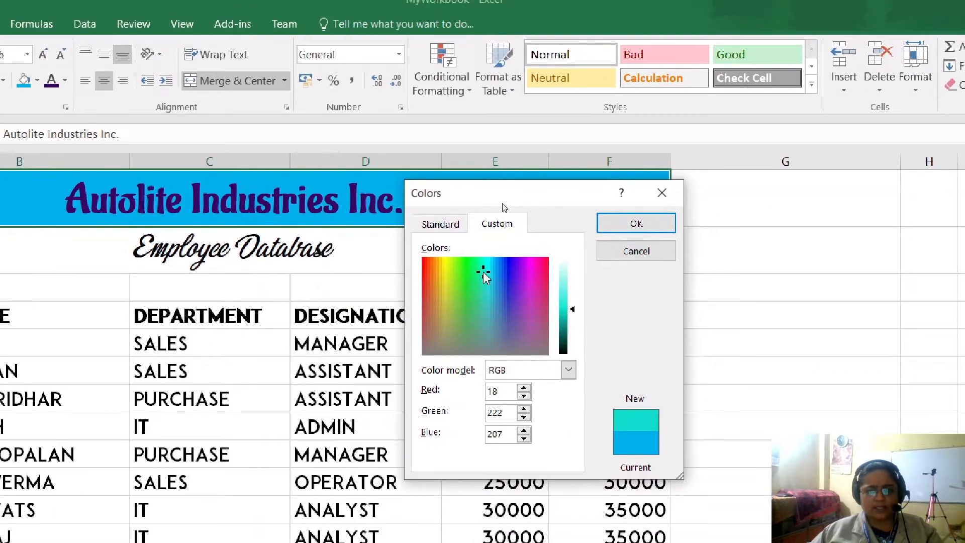
pyautogui.click(639, 221)
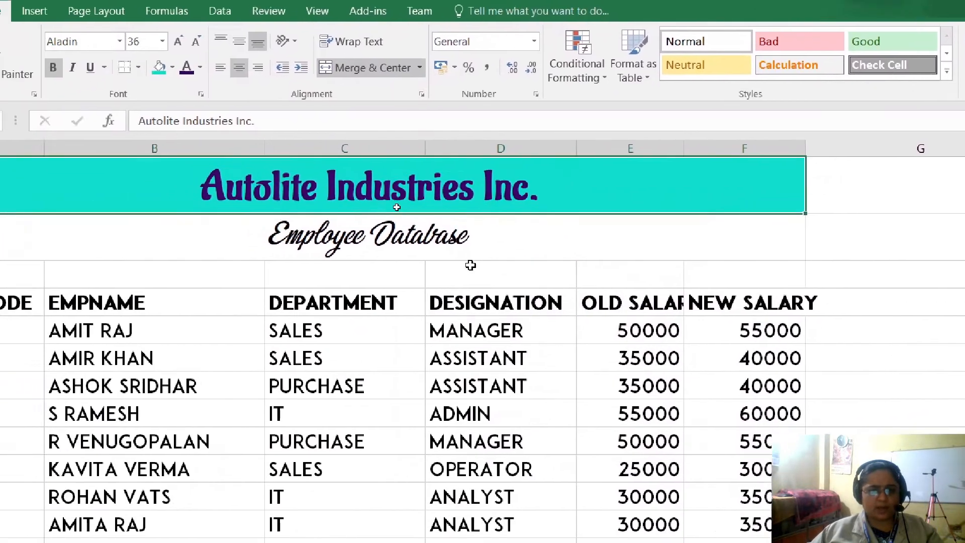
pyautogui.click(294, 294)
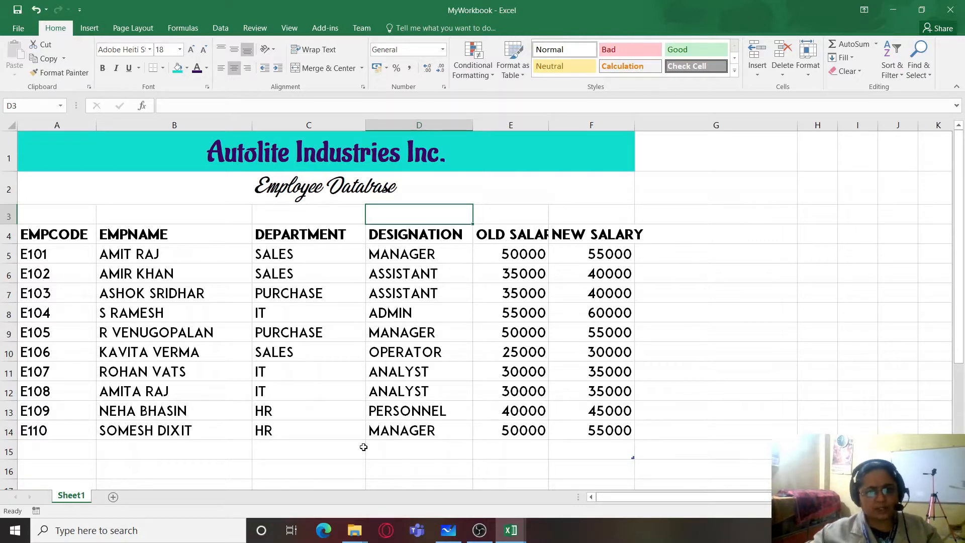
# - Give the "Employee Database" heading the palest gold theme tint as text color and a standard dark blue fill
pyautogui.click(328, 194)
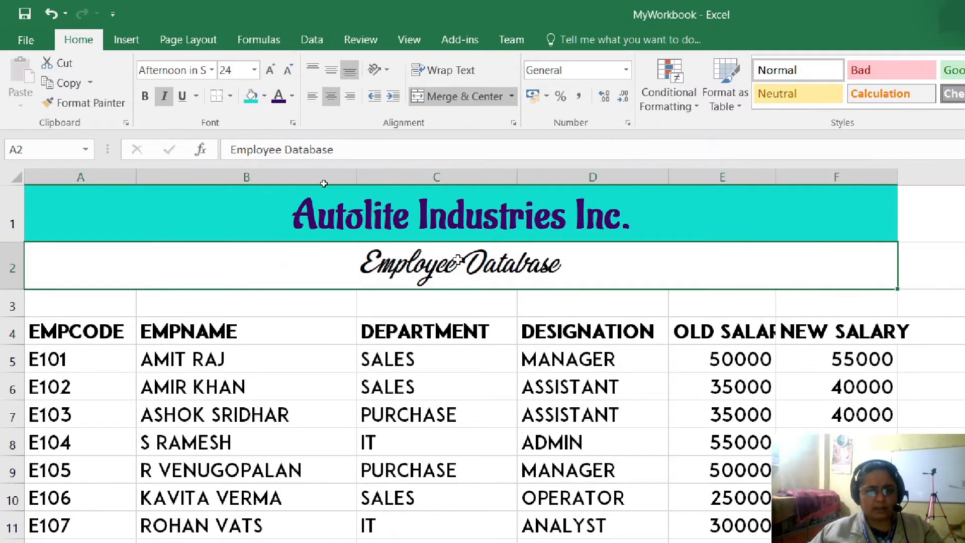
pyautogui.click(292, 96)
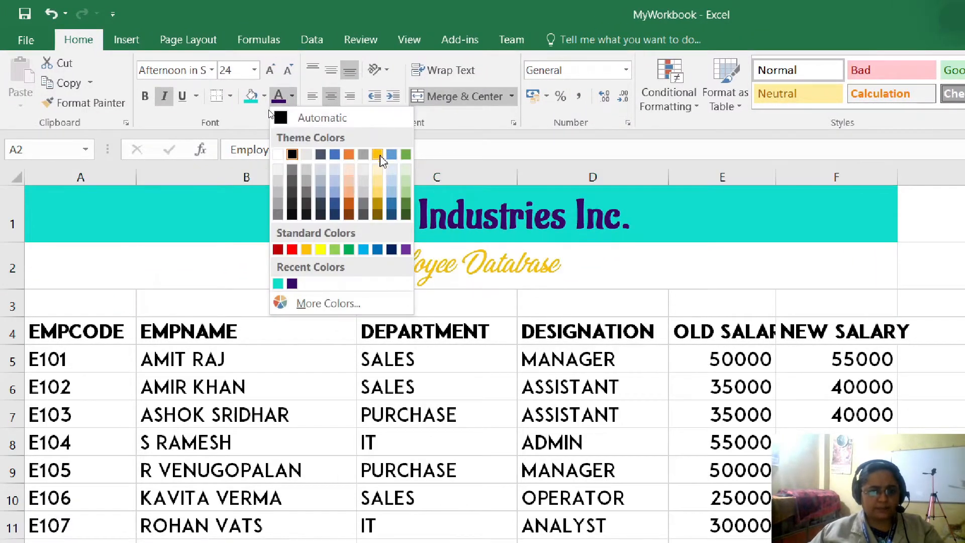
pyautogui.click(378, 171)
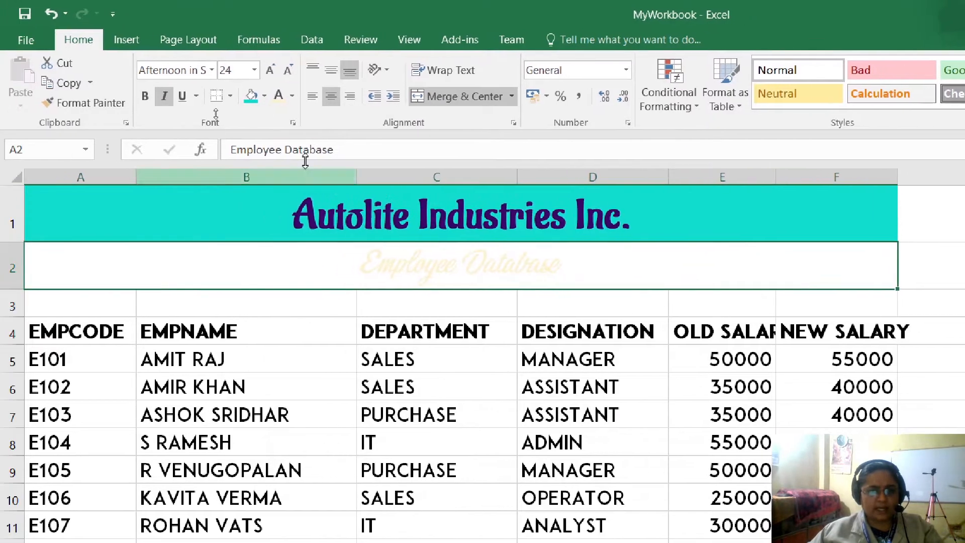
pyautogui.click(264, 96)
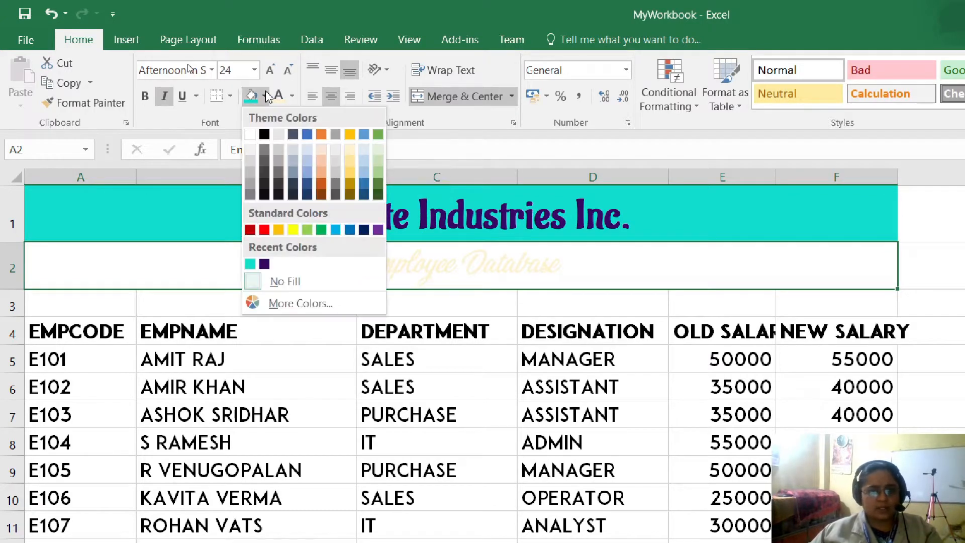
pyautogui.click(364, 230)
pyautogui.click(636, 310)
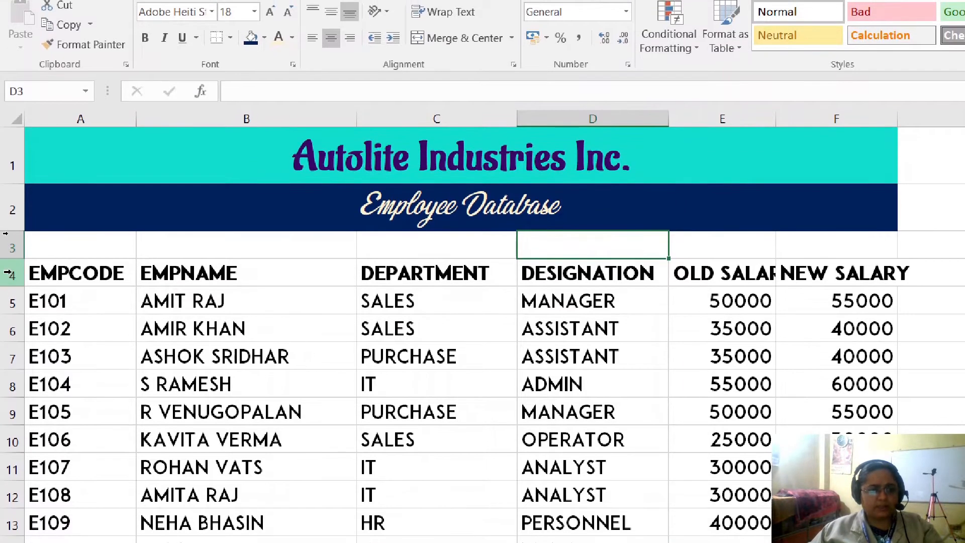
# - Give the column headings in A4:F4 standard red text and a light orange theme tint as fill
pyautogui.click(8, 274)
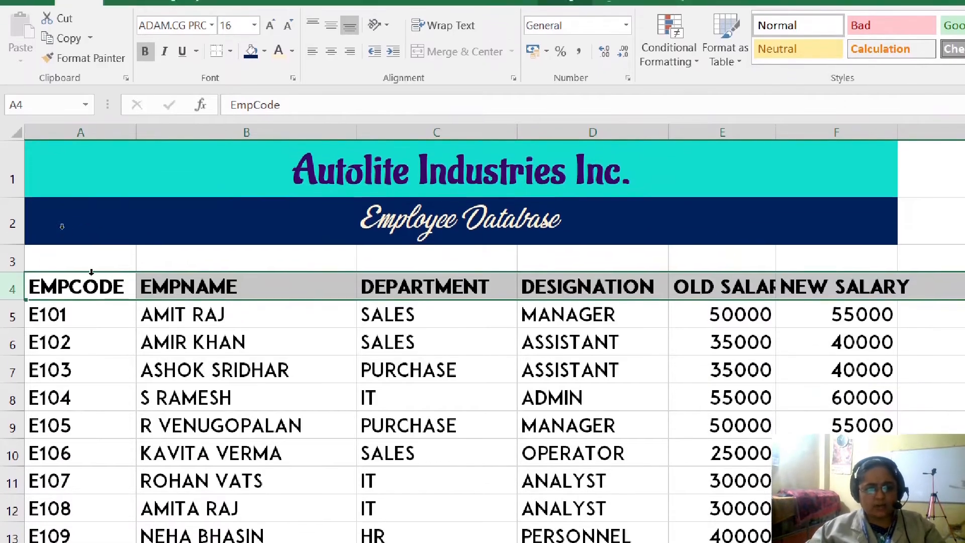
pyautogui.moveTo(88, 262); pyautogui.dragTo(834, 275)
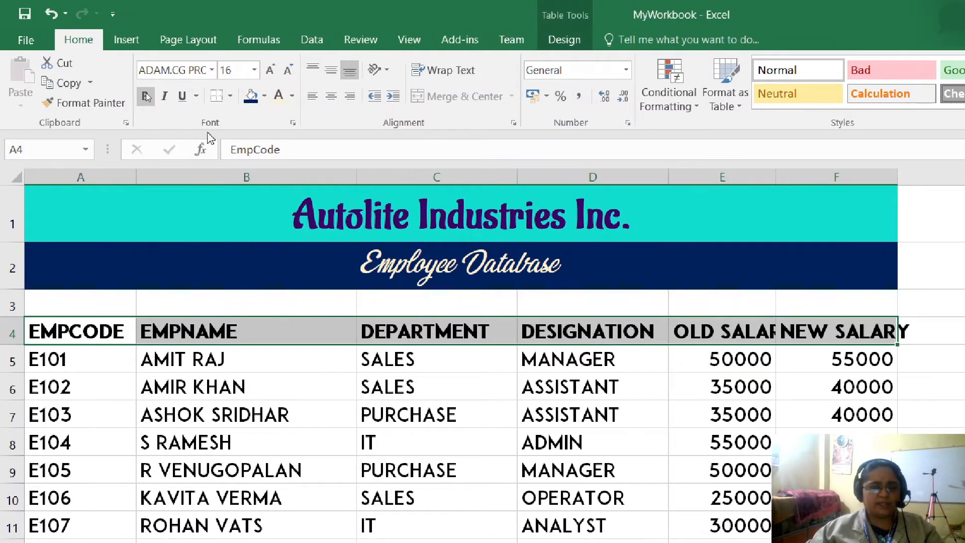
pyautogui.click(293, 96)
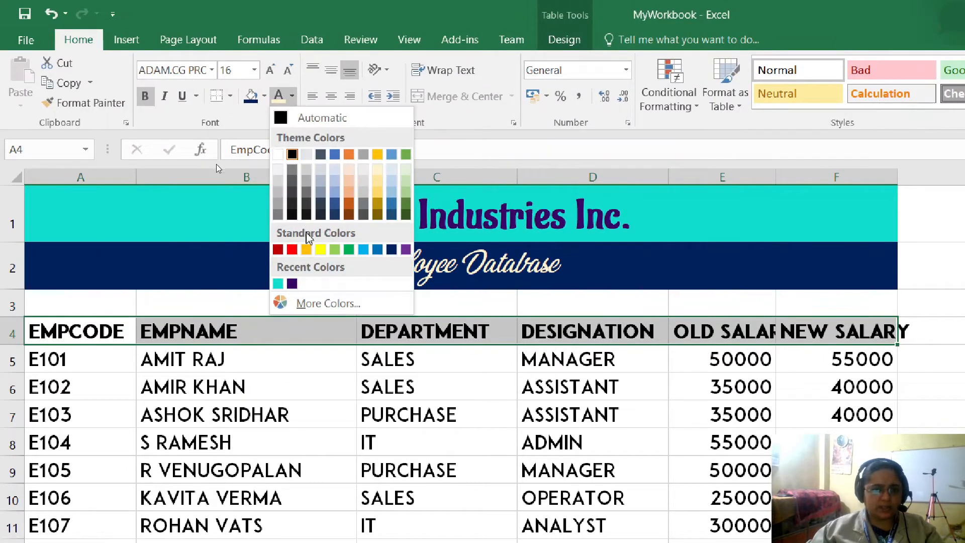
pyautogui.click(291, 250)
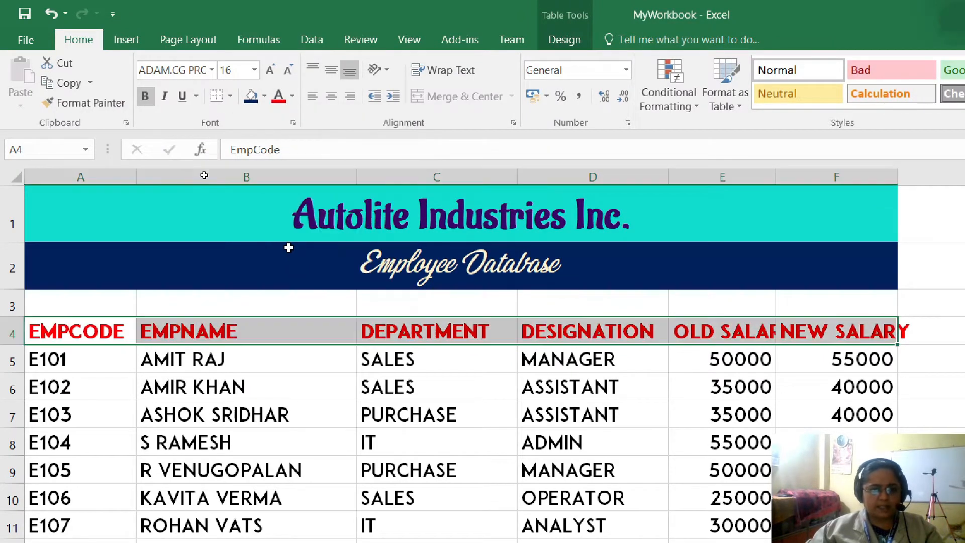
pyautogui.click(263, 97)
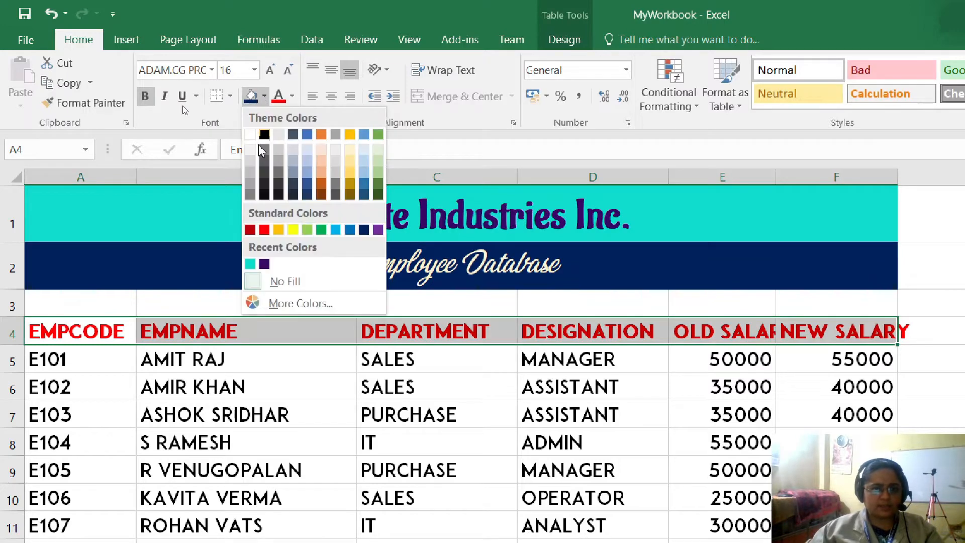
pyautogui.click(324, 165)
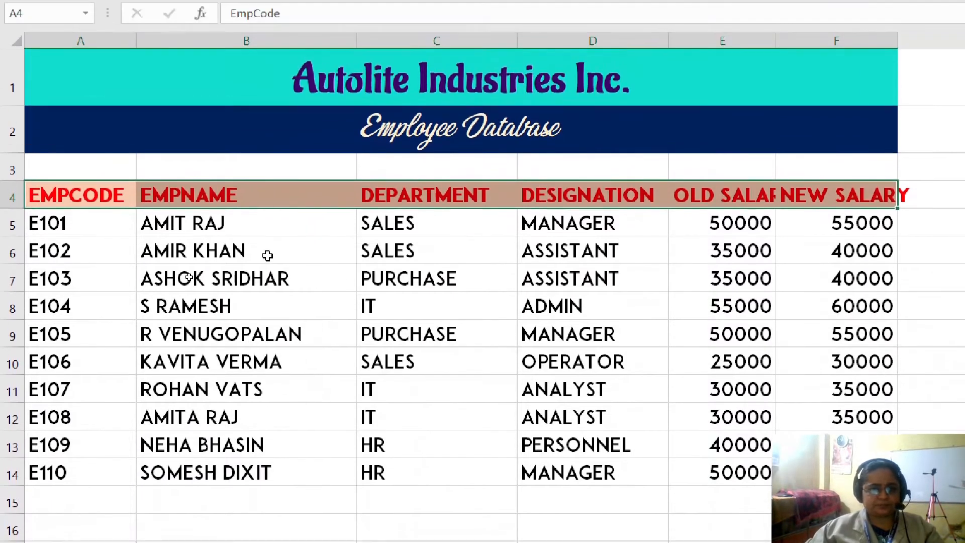
pyautogui.click(267, 255)
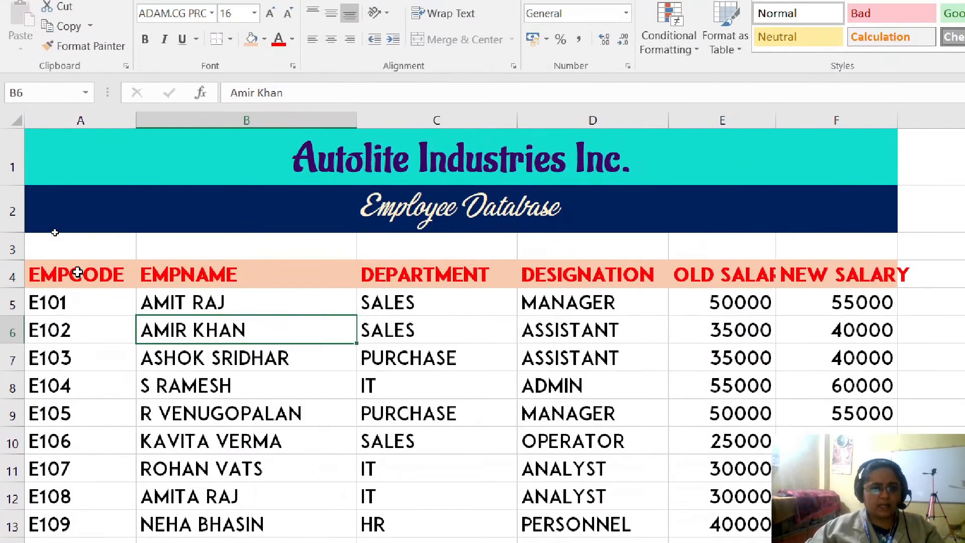
# - Apply all borders to the employee table from the headings to the last record, A4:F14
pyautogui.moveTo(50, 196); pyautogui.dragTo(209, 235)
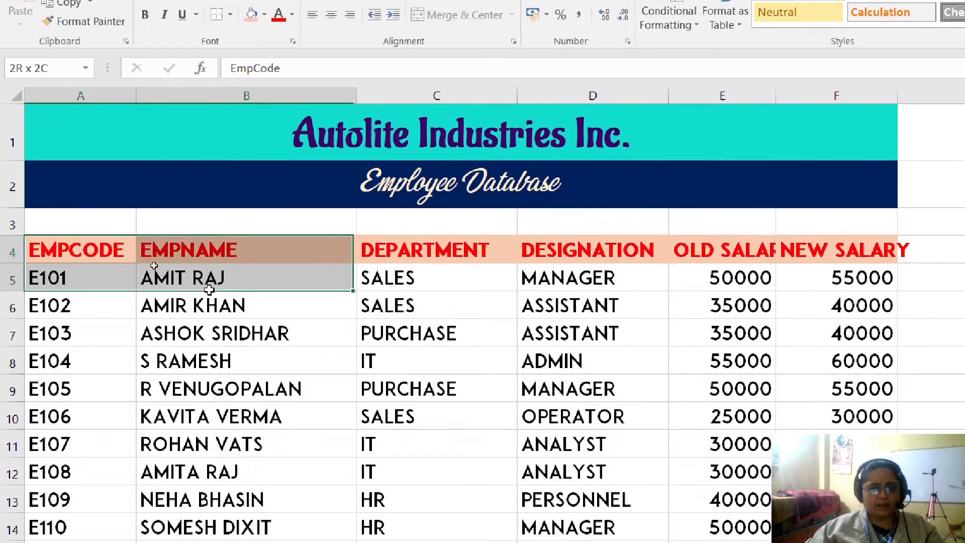
pyautogui.moveTo(209, 290); pyautogui.dragTo(819, 541)
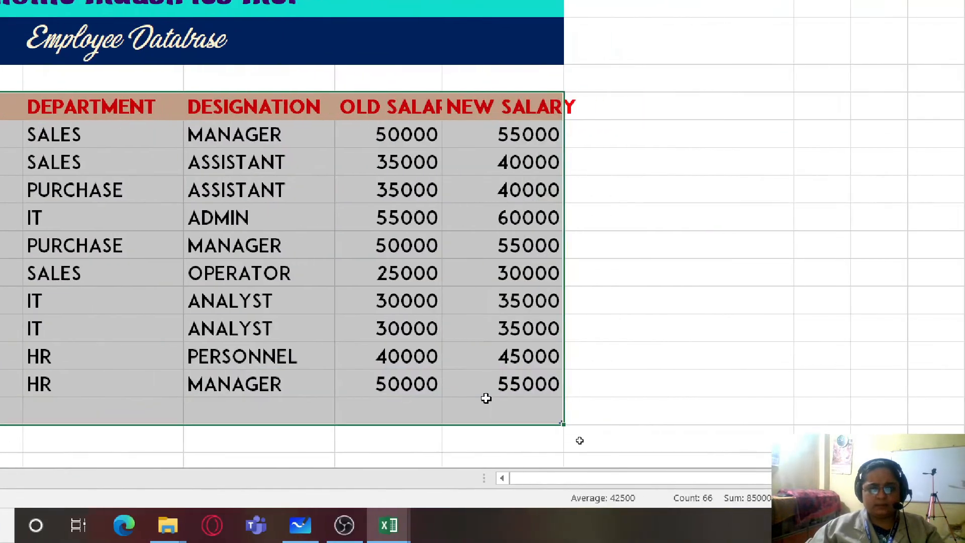
pyautogui.moveTo(485, 399); pyautogui.dragTo(488, 384)
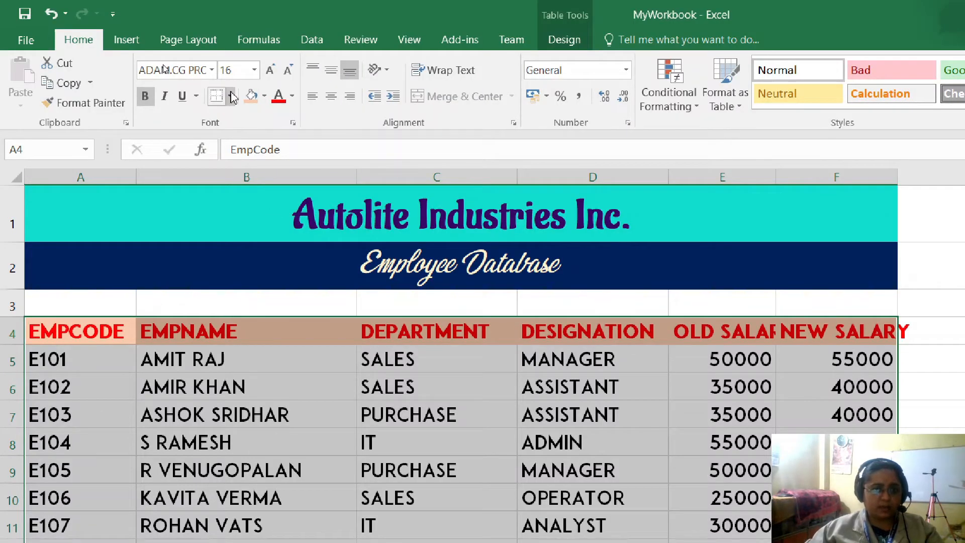
pyautogui.click(231, 97)
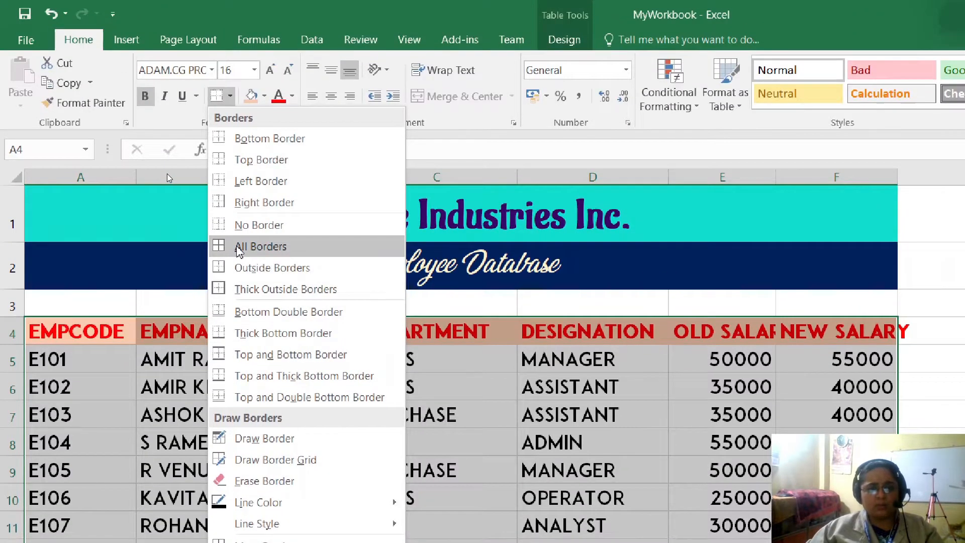
pyautogui.click(236, 247)
pyautogui.click(396, 442)
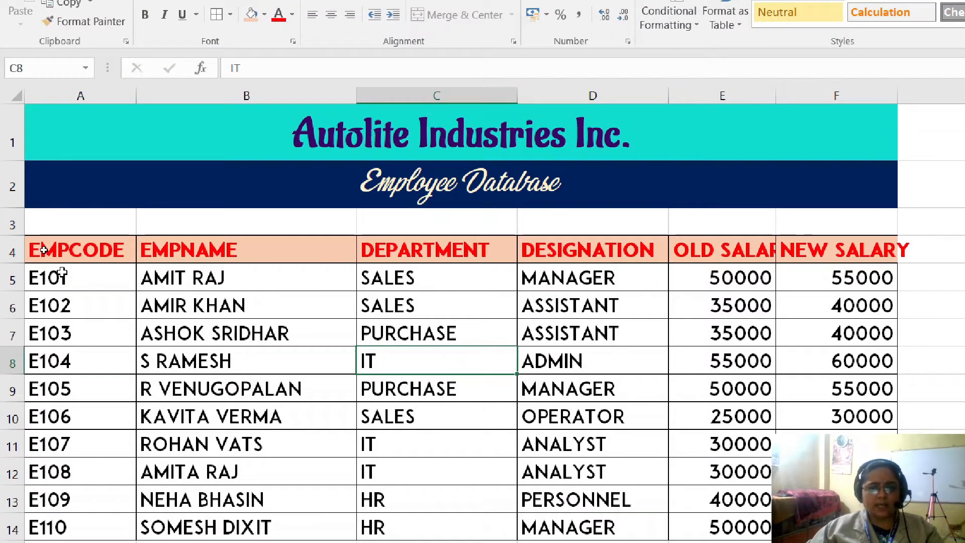
# - Try the palest gray theme fill on the employee codes A5:A14 and replace it with a darker gray tint
pyautogui.click(63, 274)
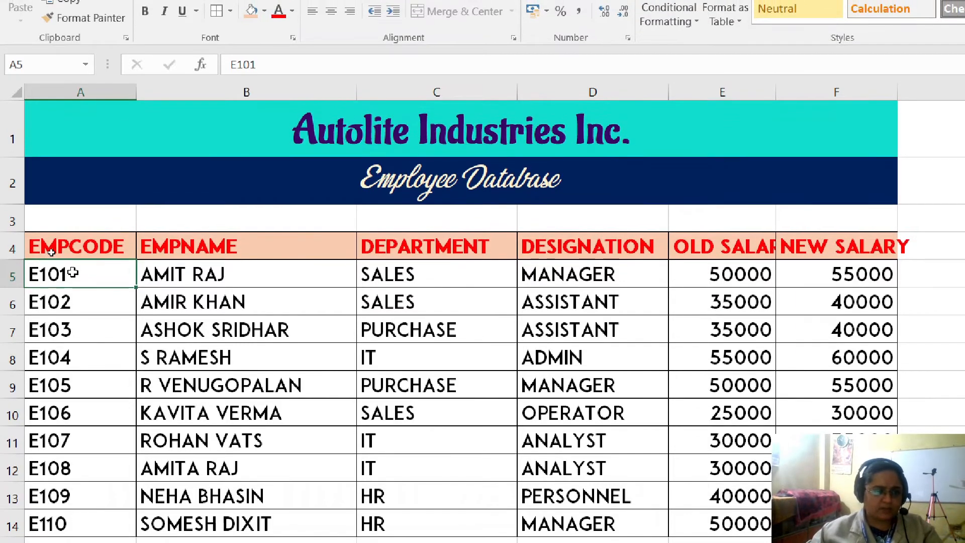
pyautogui.moveTo(70, 272); pyautogui.dragTo(75, 511)
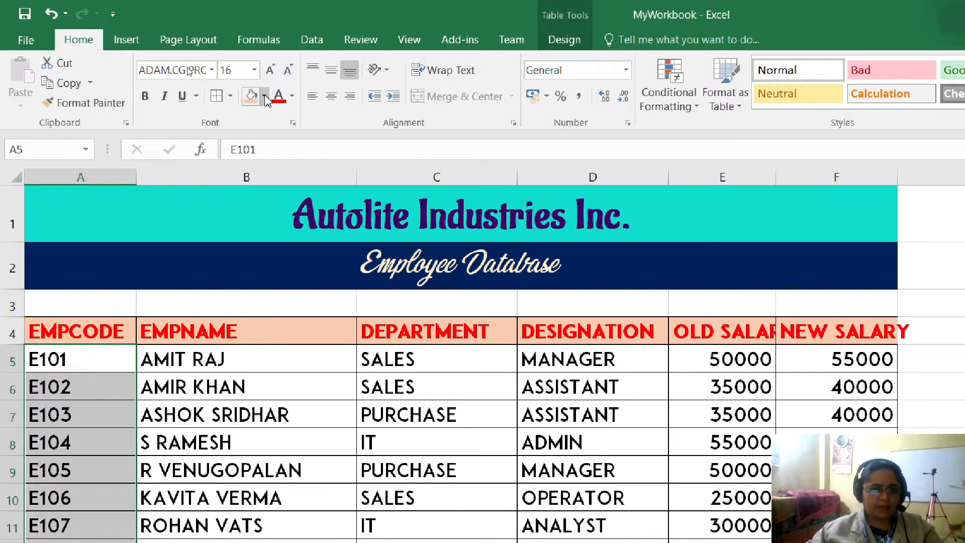
pyautogui.click(263, 96)
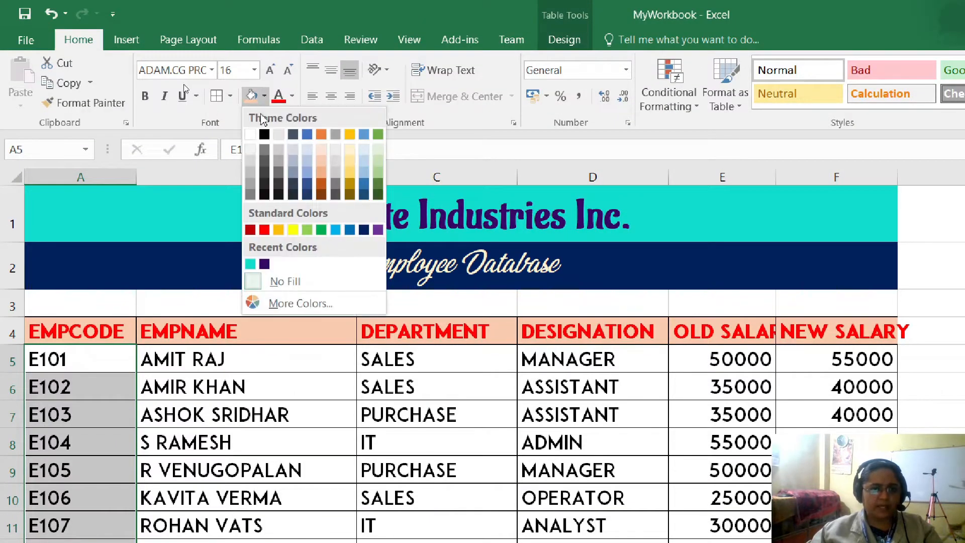
pyautogui.click(336, 151)
pyautogui.click(264, 96)
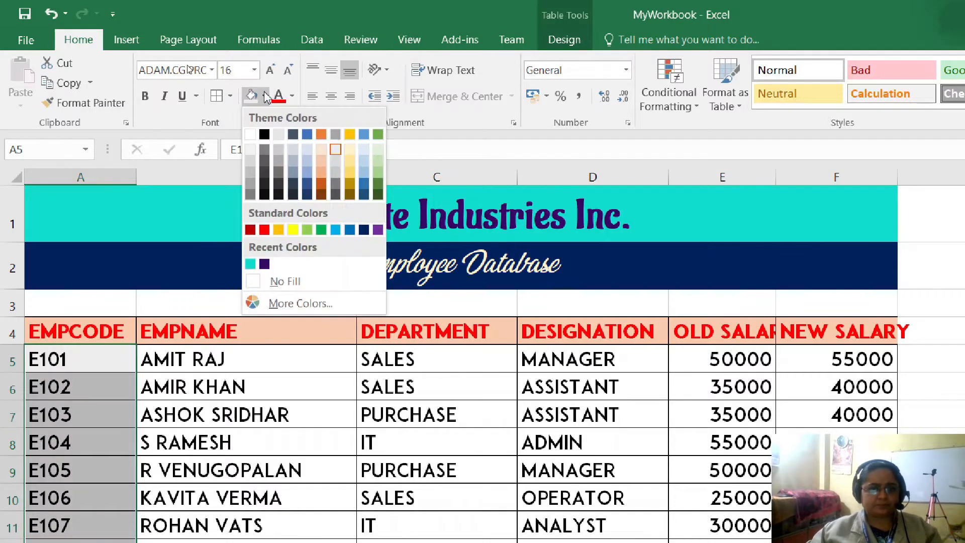
pyautogui.click(336, 167)
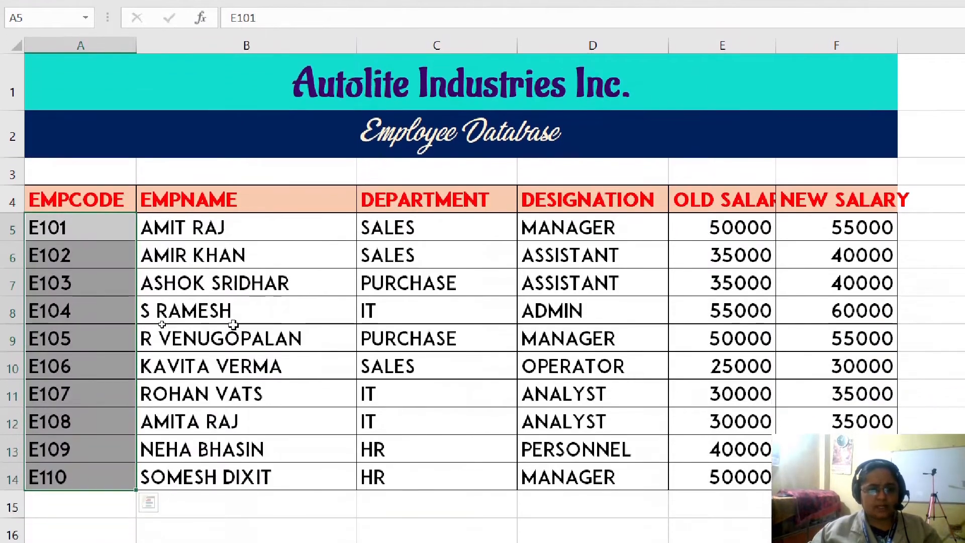
pyautogui.click(173, 470)
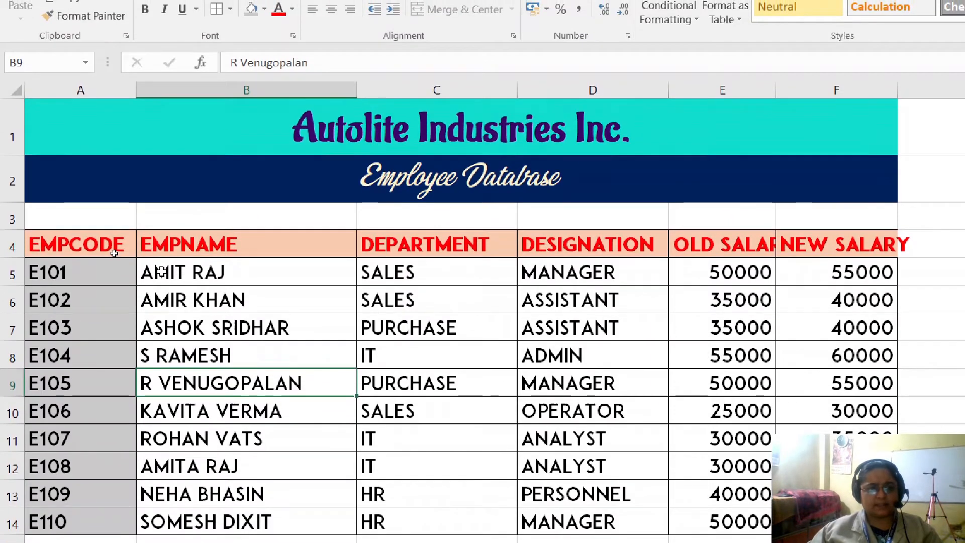
# - Fill the remaining employee record cells B5:F14 with a light gold theme tint
pyautogui.moveTo(161, 229); pyautogui.dragTo(497, 369)
pyautogui.moveTo(497, 325); pyautogui.dragTo(796, 426)
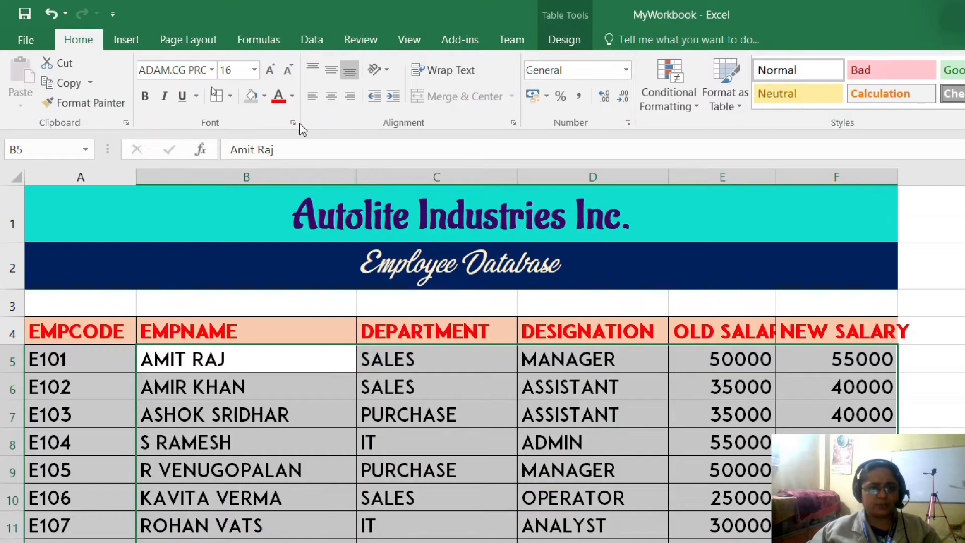
pyautogui.click(263, 96)
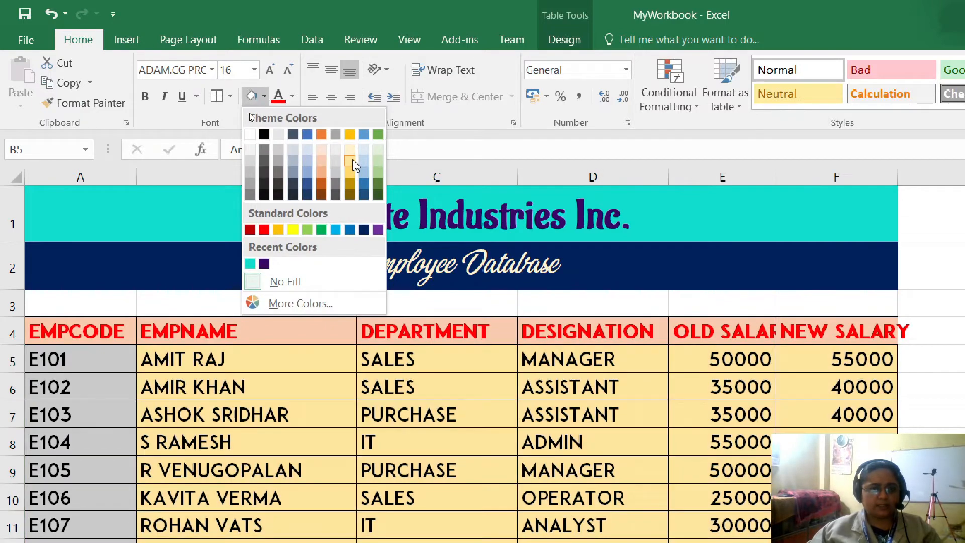
pyautogui.click(353, 159)
pyautogui.click(416, 470)
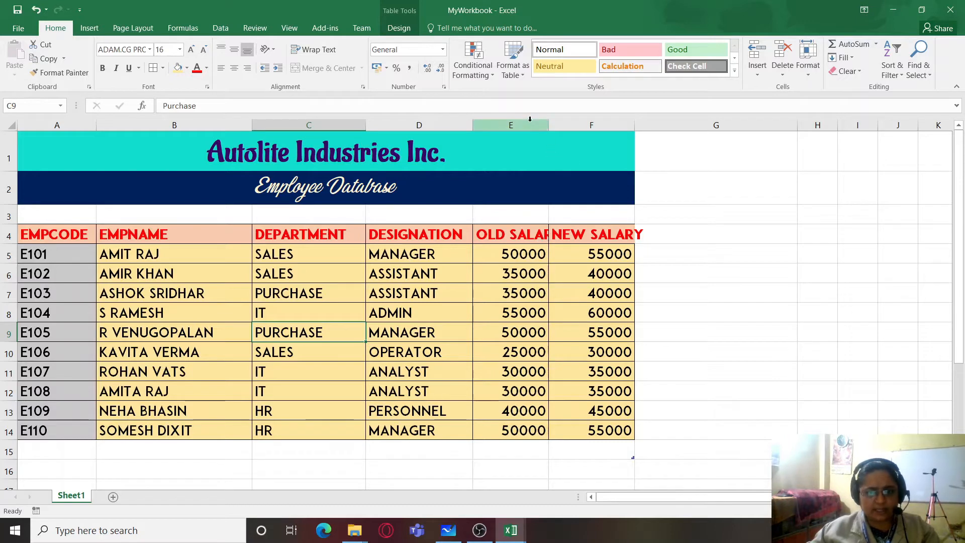
# - AutoFit the Old Salary and New Salary columns, and narrow the Old Salary column to just fit its heading
pyautogui.moveTo(523, 124); pyautogui.dragTo(578, 124)
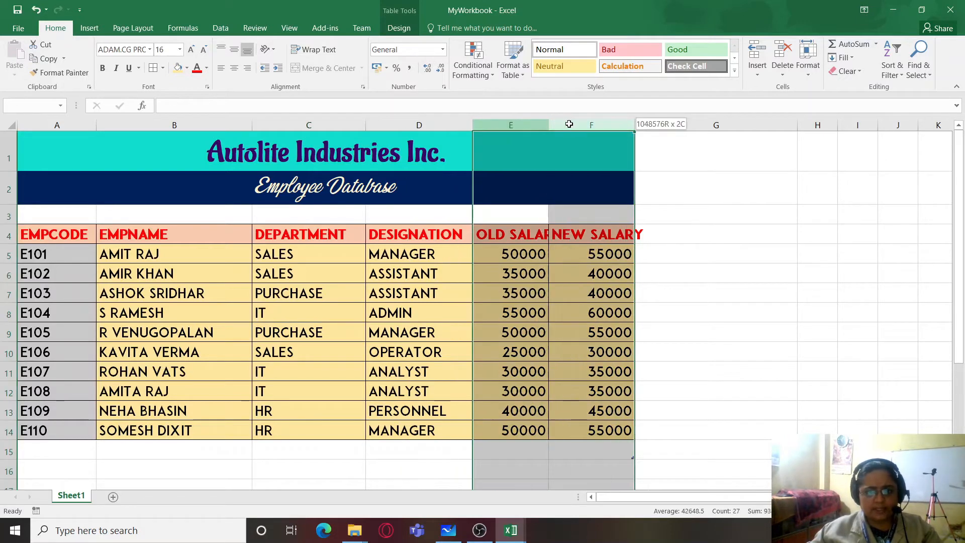
pyautogui.click(810, 73)
pyautogui.click(821, 150)
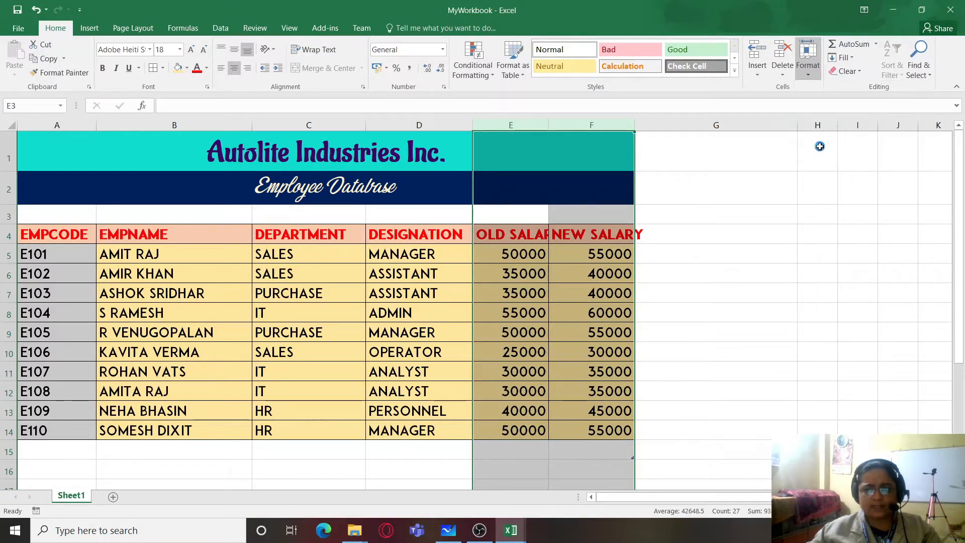
pyautogui.click(800, 275)
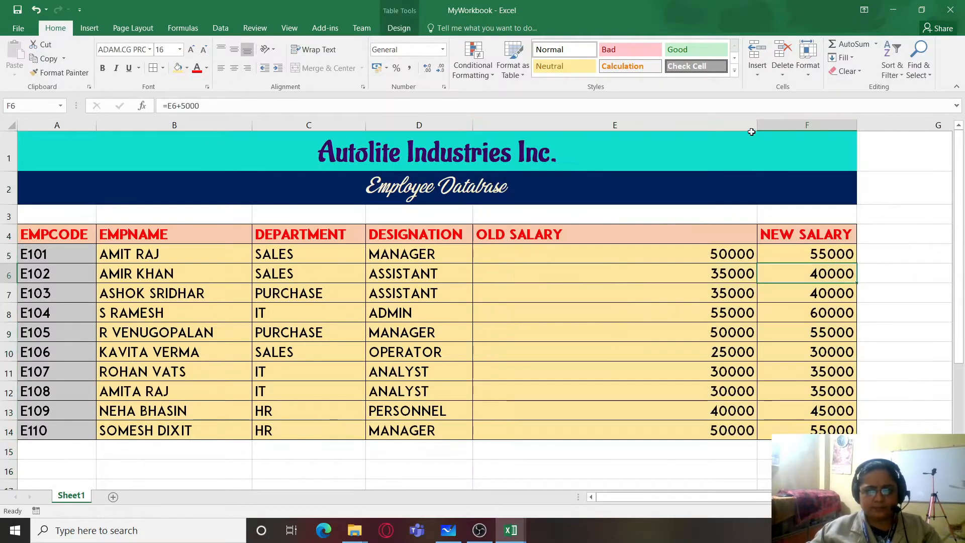
pyautogui.moveTo(757, 125); pyautogui.dragTo(725, 126)
pyautogui.moveTo(574, 156); pyautogui.dragTo(569, 125)
pyautogui.click(688, 276)
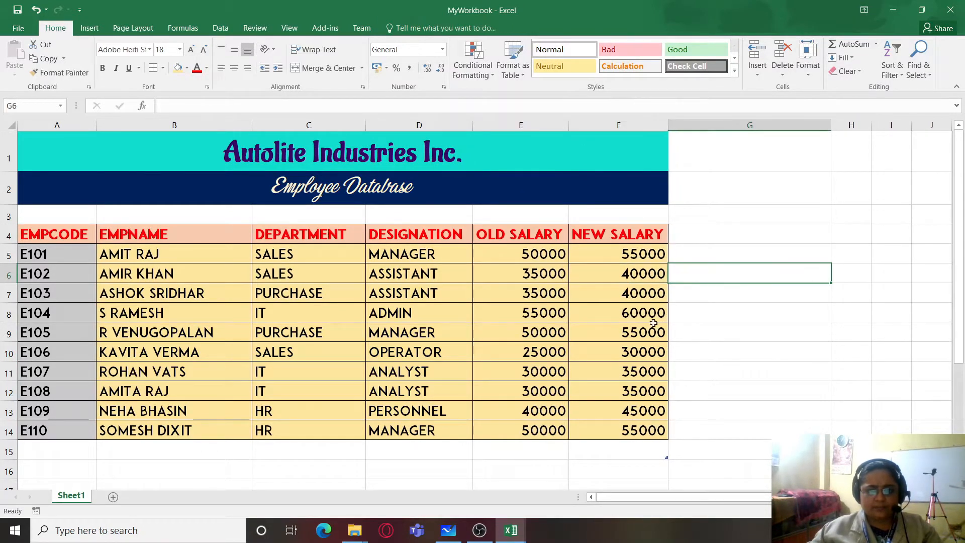
pyautogui.click(358, 472)
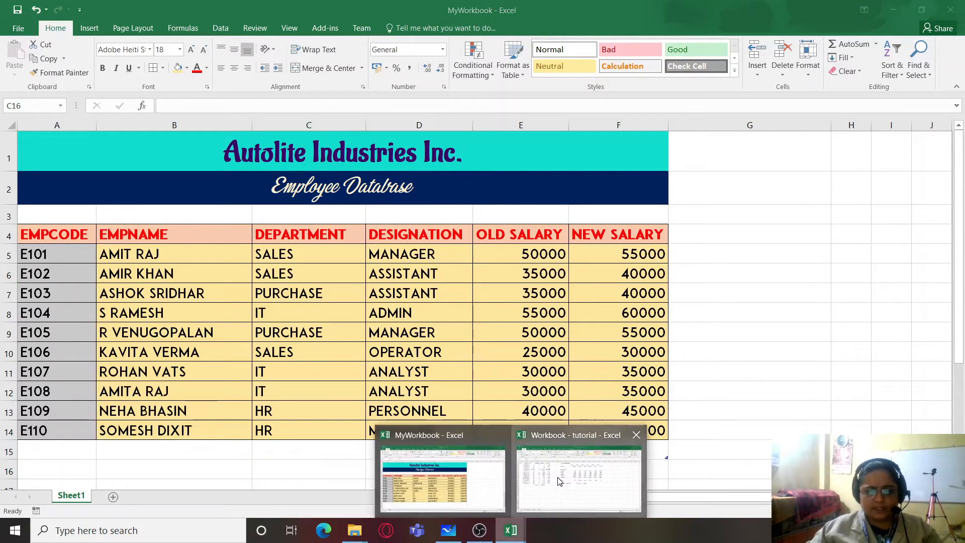
# - In the "Workbook - tutorial" workbook, set the item table A1:F15 on Sheet3 to 18-point Adobe Fan Heiti Std B
pyautogui.click(557, 480)
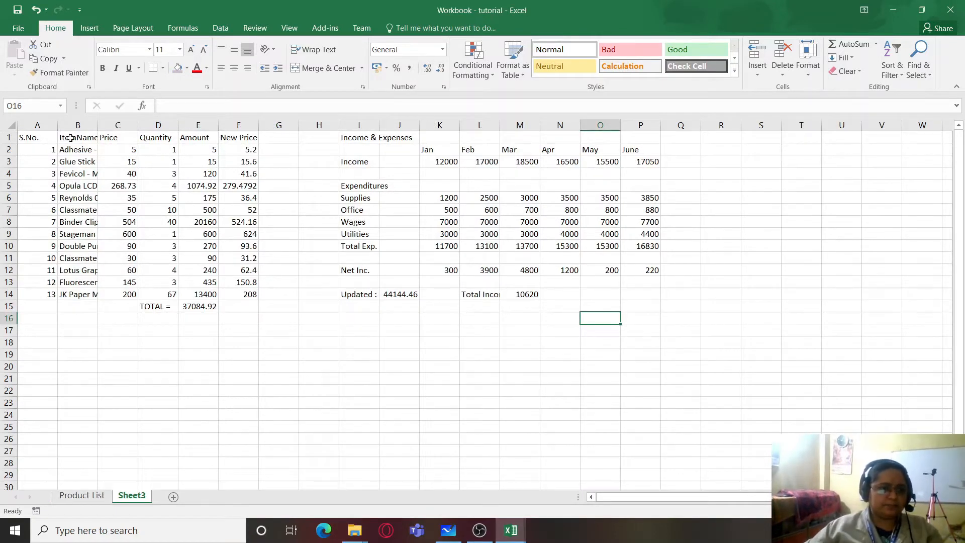
pyautogui.moveTo(25, 136); pyautogui.dragTo(240, 294)
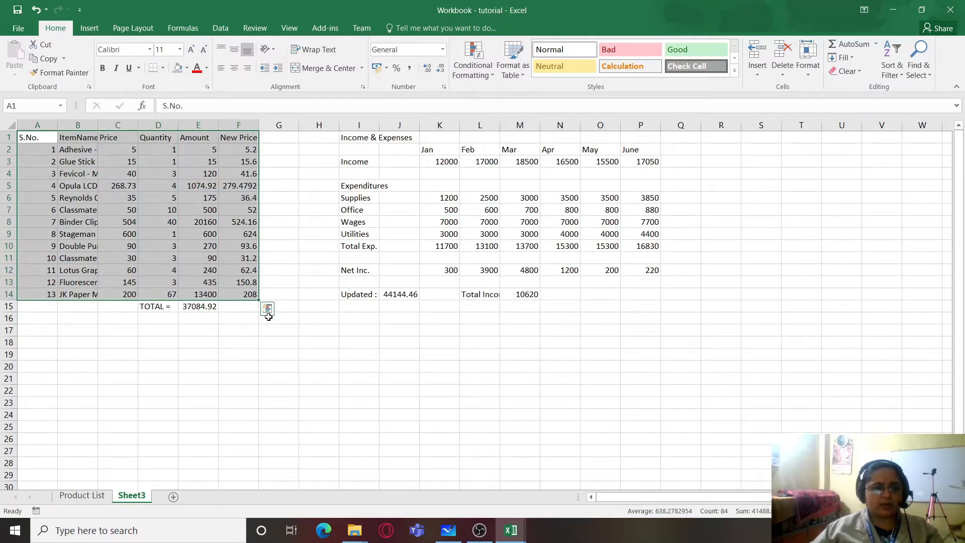
pyautogui.click(279, 171)
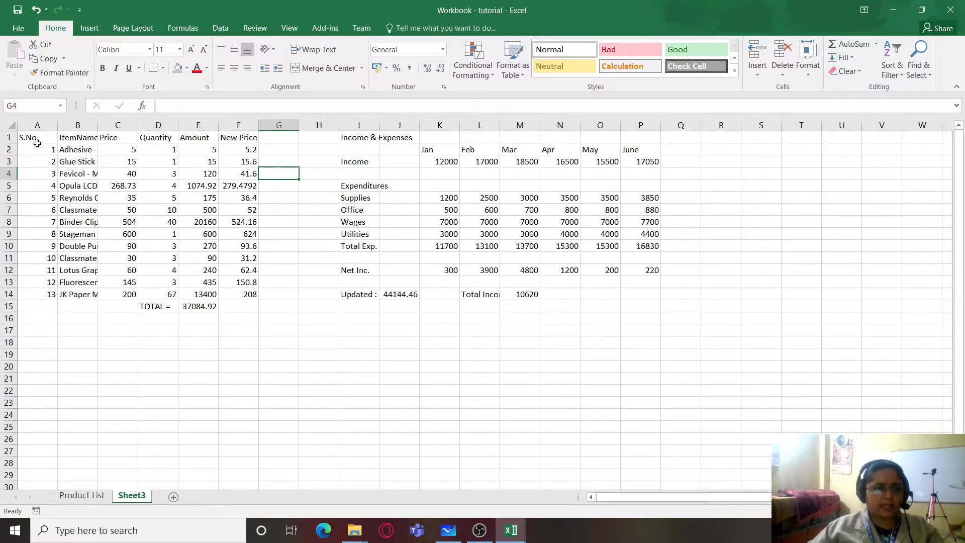
pyautogui.moveTo(26, 136); pyautogui.dragTo(239, 307)
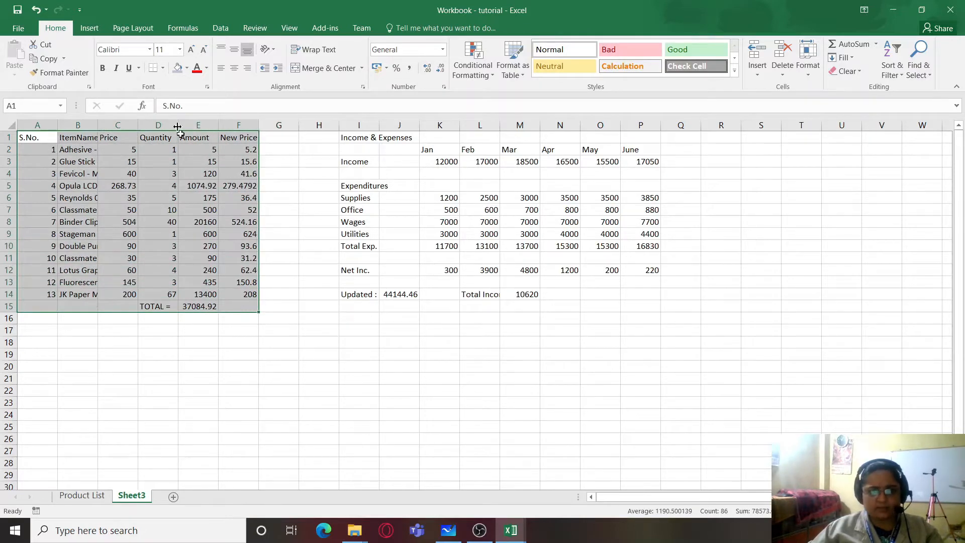
pyautogui.click(180, 49)
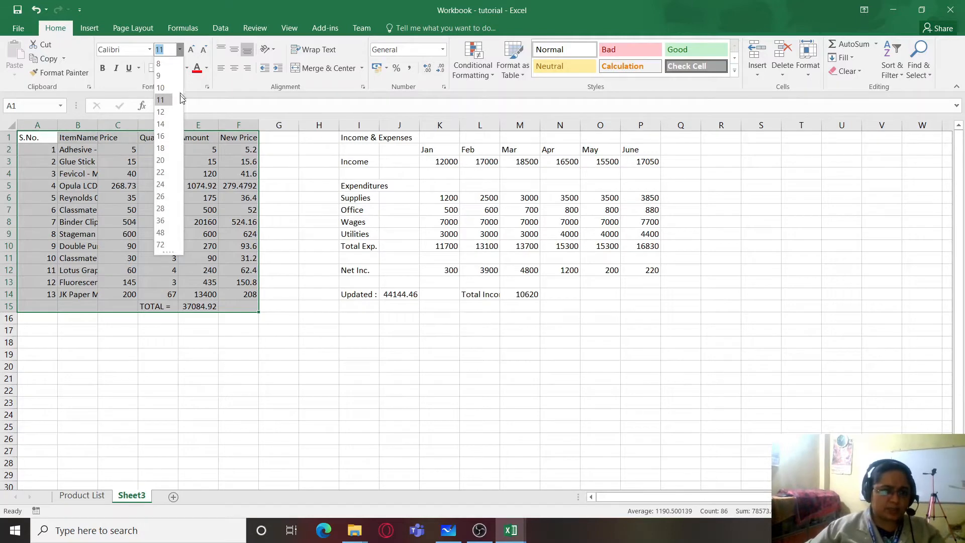
pyautogui.click(163, 149)
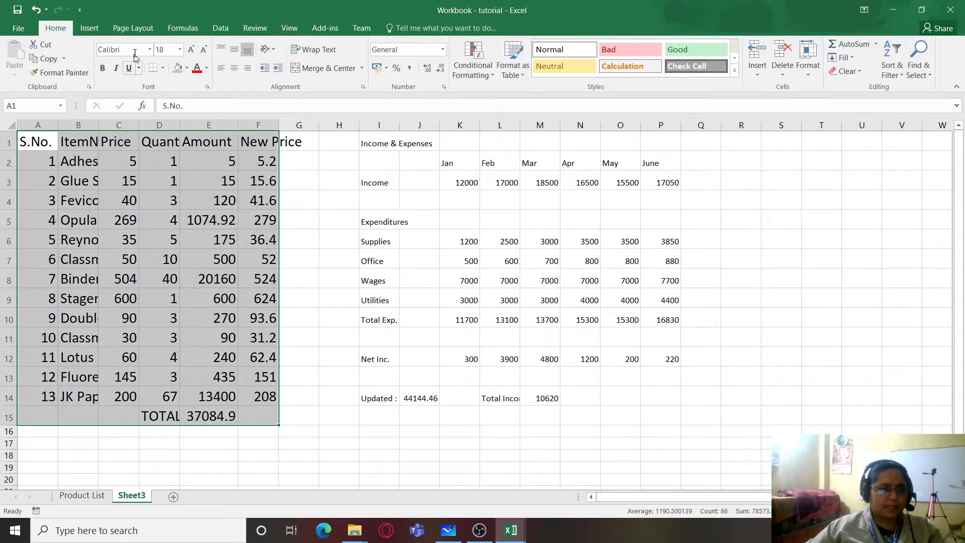
pyautogui.click(150, 49)
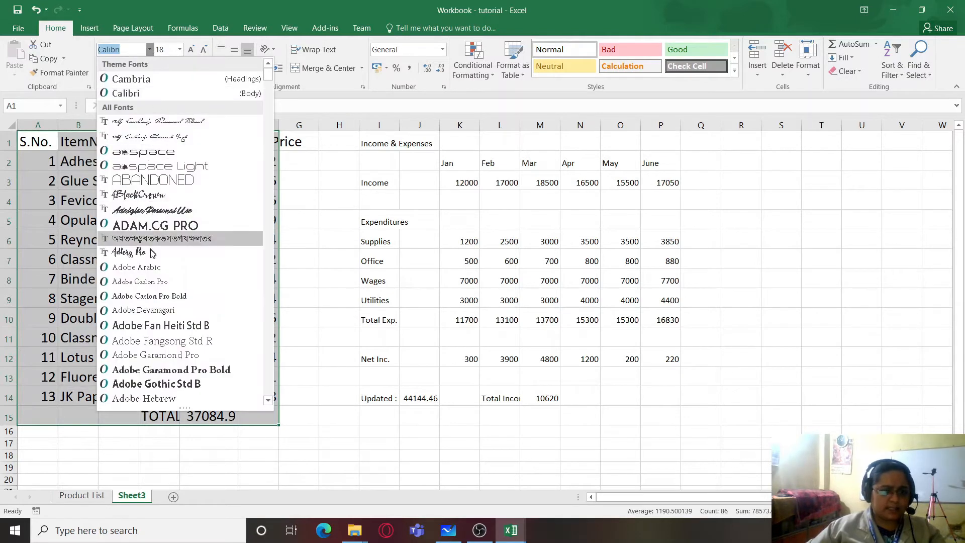
pyautogui.click(194, 328)
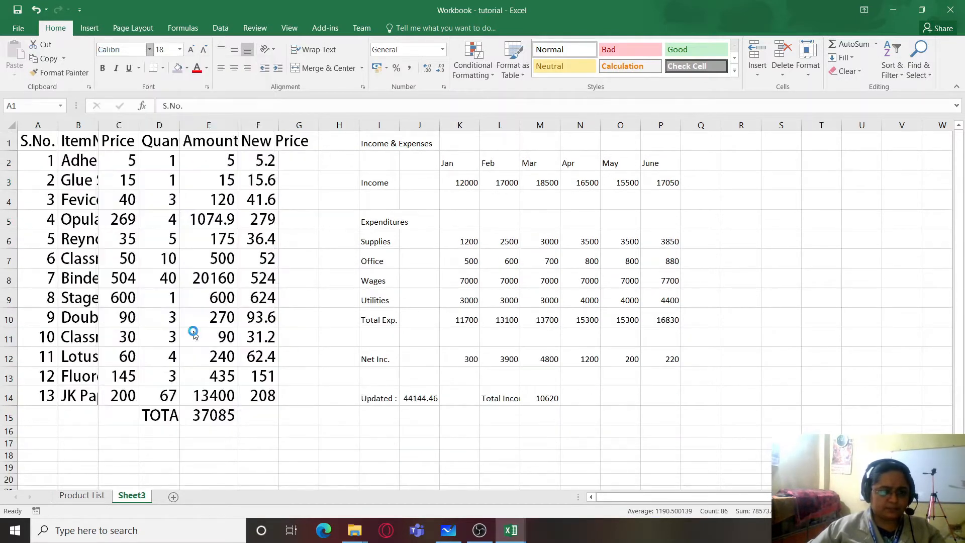
pyautogui.click(89, 145)
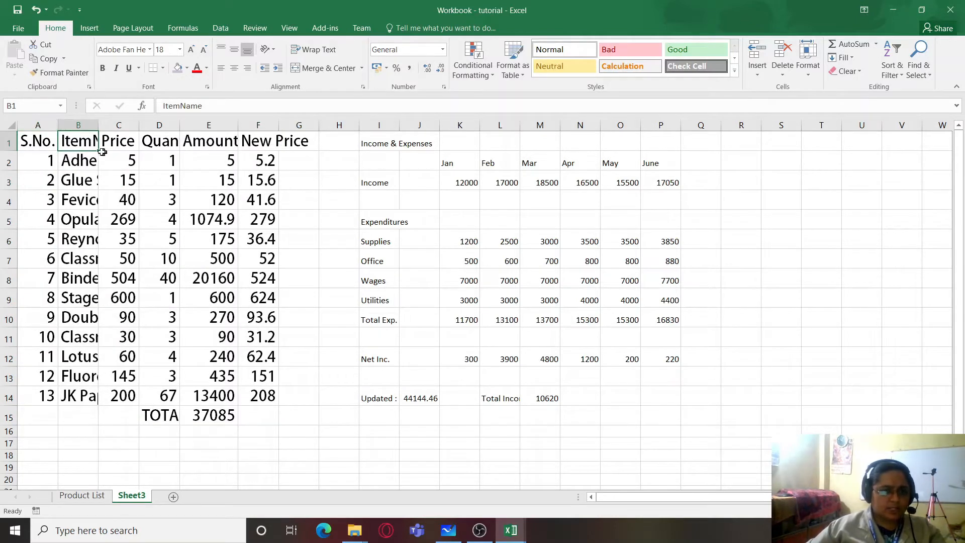
# - AutoFit the width of columns A to F so the item table's names, headings and amounts fit
pyautogui.moveTo(37, 124); pyautogui.dragTo(259, 119)
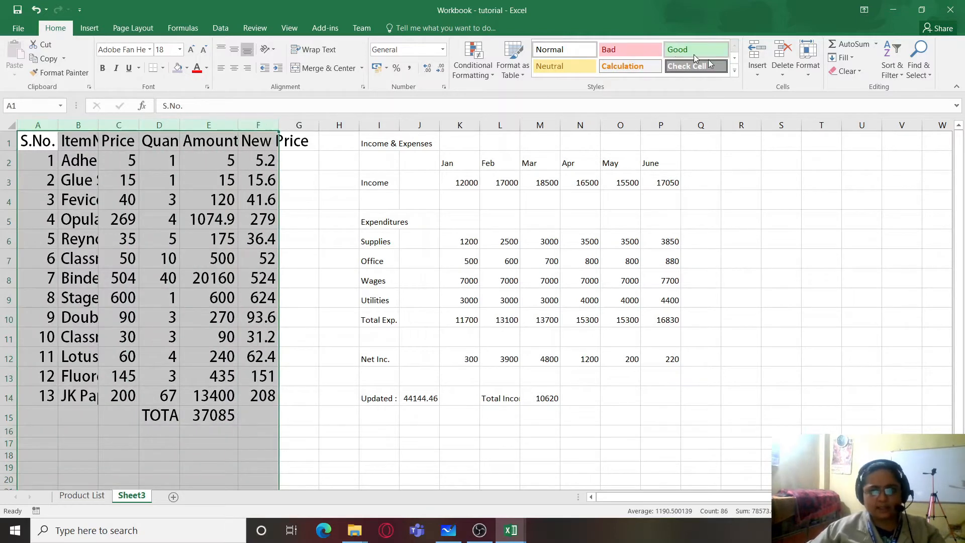
pyautogui.click(814, 72)
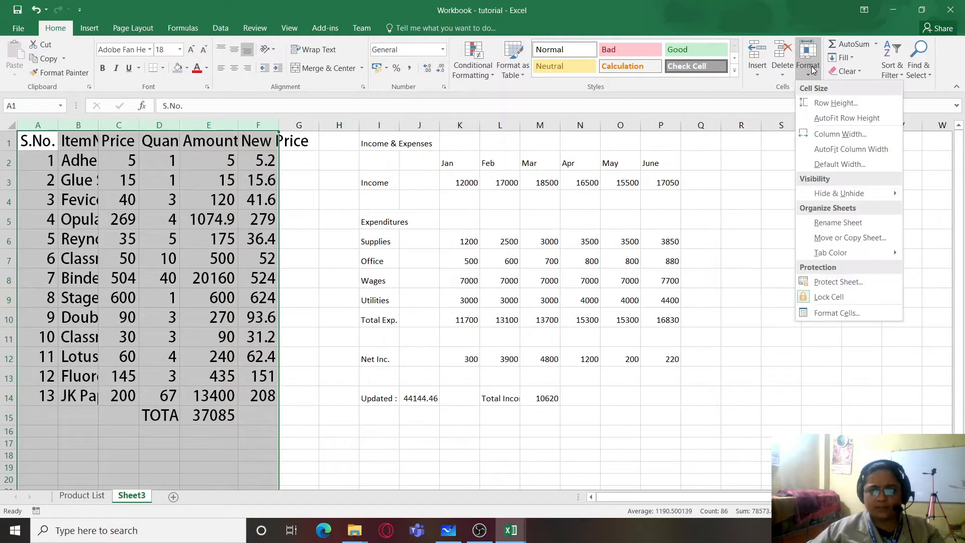
pyautogui.click(830, 154)
pyautogui.click(607, 256)
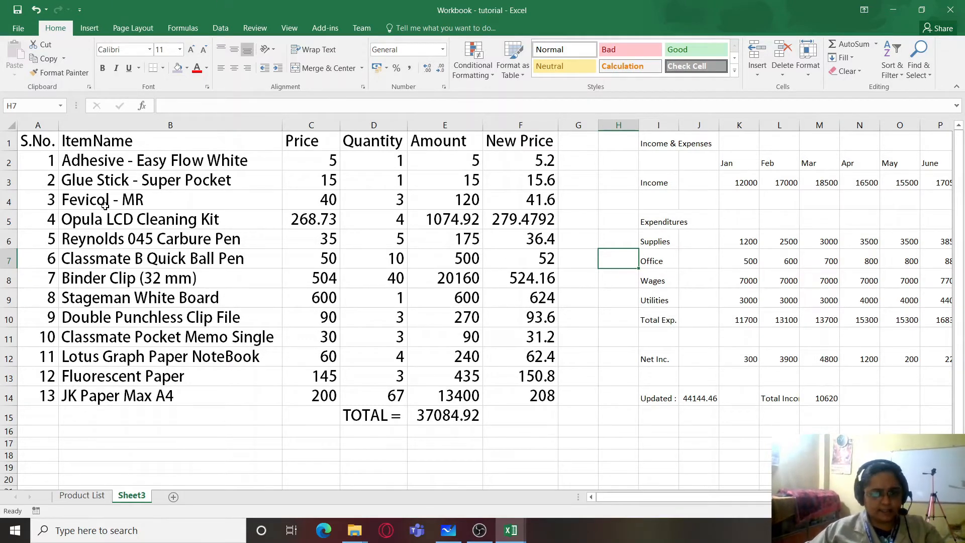
# - Fill the item table's header row A1:F1 with the light turquoise recent color
pyautogui.moveTo(36, 142); pyautogui.dragTo(509, 147)
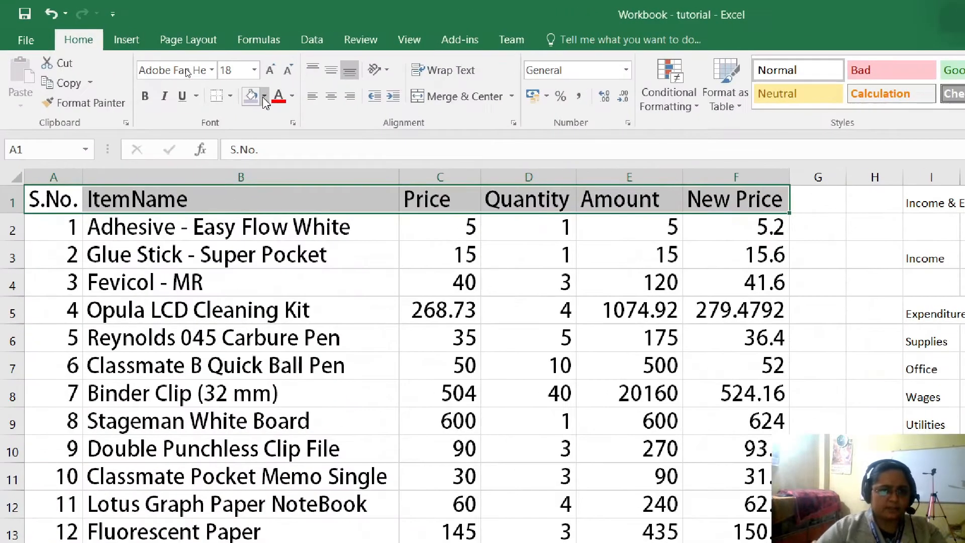
pyautogui.click(265, 100)
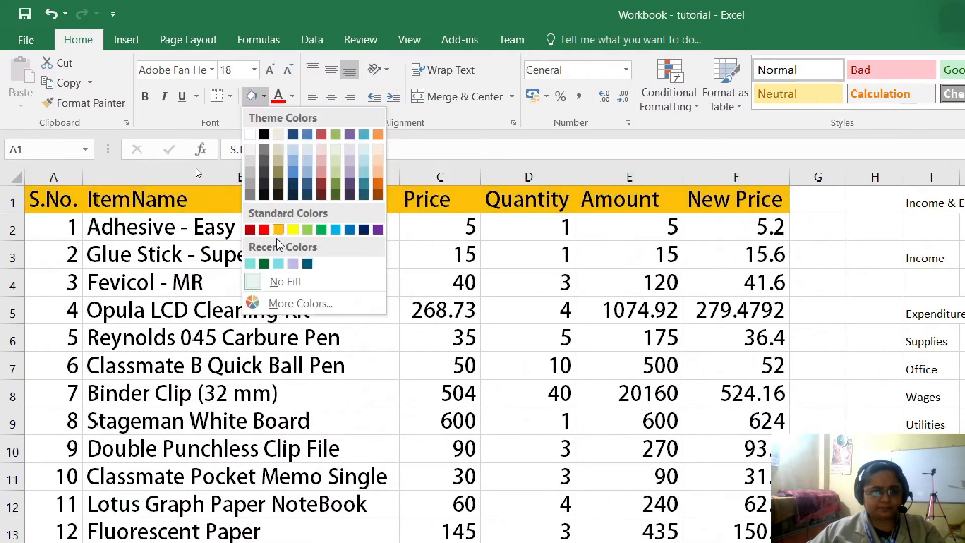
pyautogui.click(279, 264)
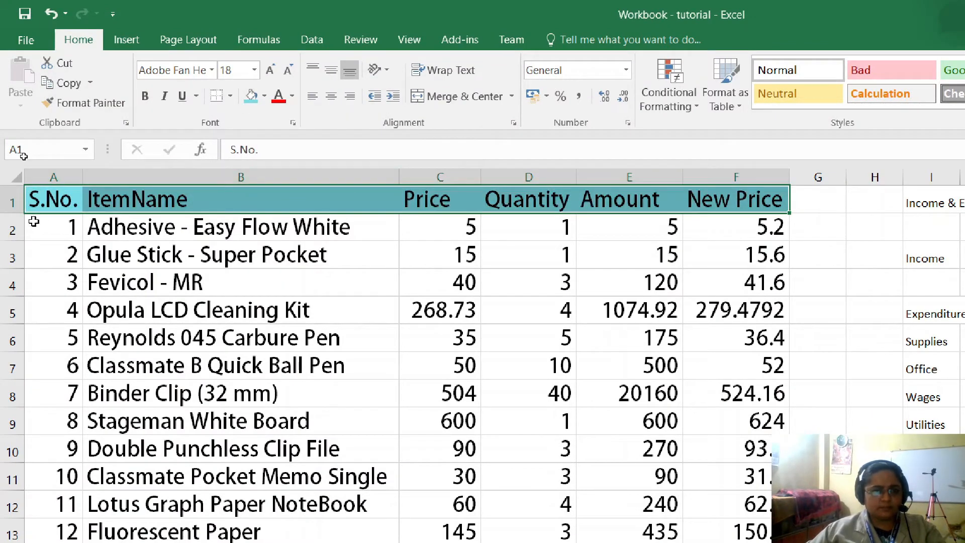
pyautogui.moveTo(44, 198); pyautogui.dragTo(390, 375)
pyautogui.click(387, 373)
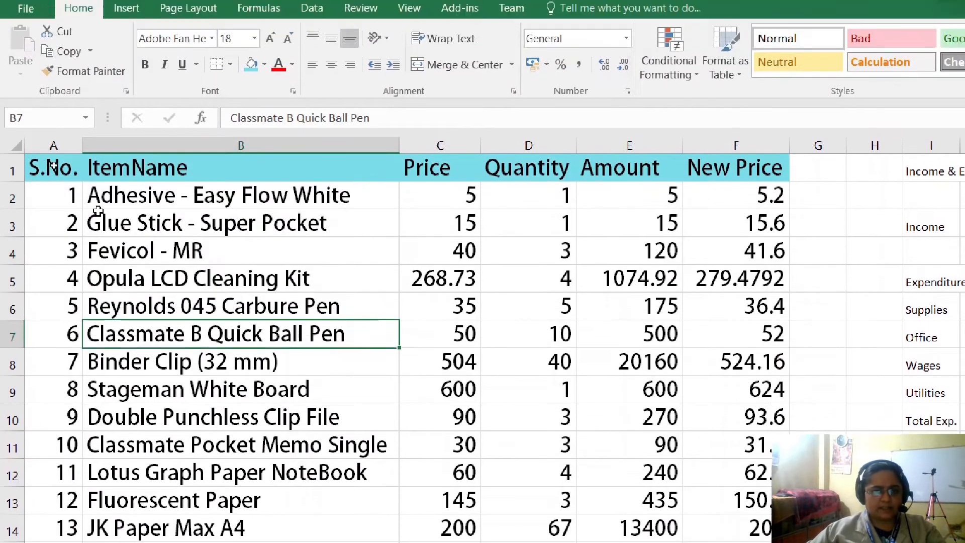
# - Fill the item rows A2:F14 with a light olive green theme tint and the TOTAL cells D15:E15 with standard yellow
pyautogui.moveTo(57, 224); pyautogui.dragTo(729, 542)
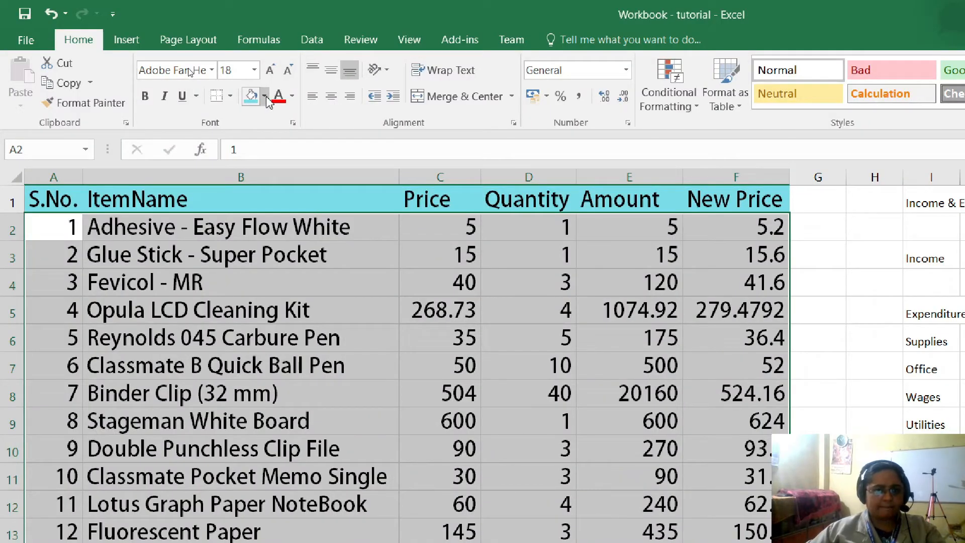
pyautogui.click(264, 96)
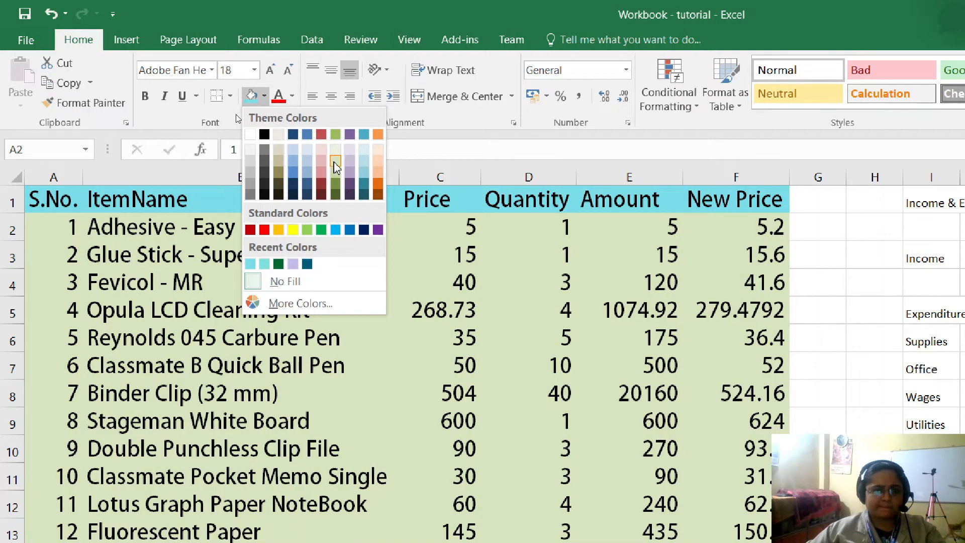
pyautogui.click(333, 162)
pyautogui.moveTo(481, 369); pyautogui.dragTo(493, 372)
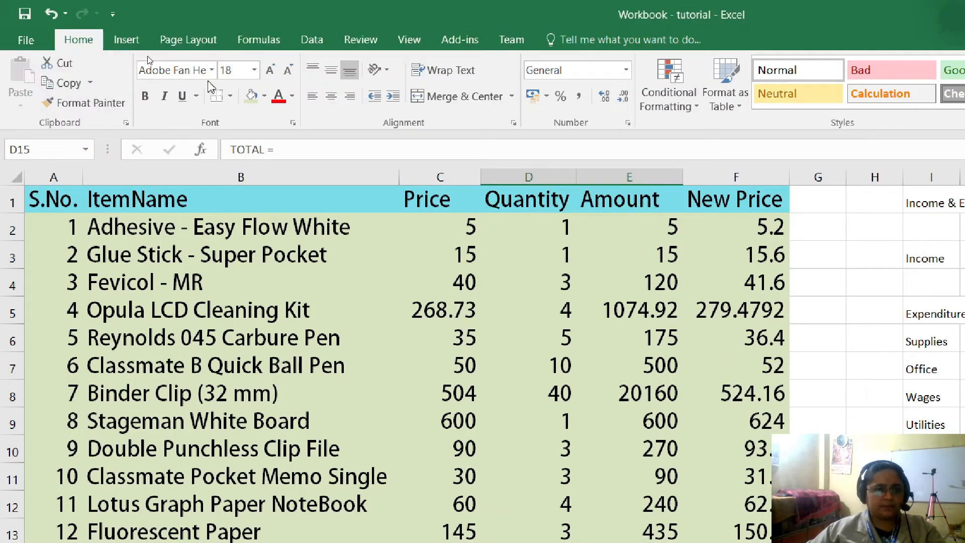
pyautogui.click(264, 96)
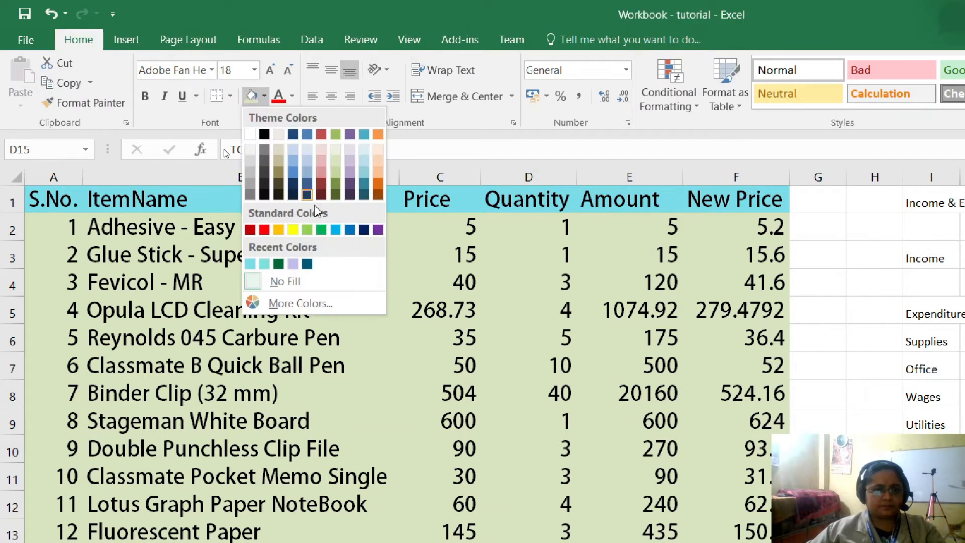
pyautogui.click(293, 230)
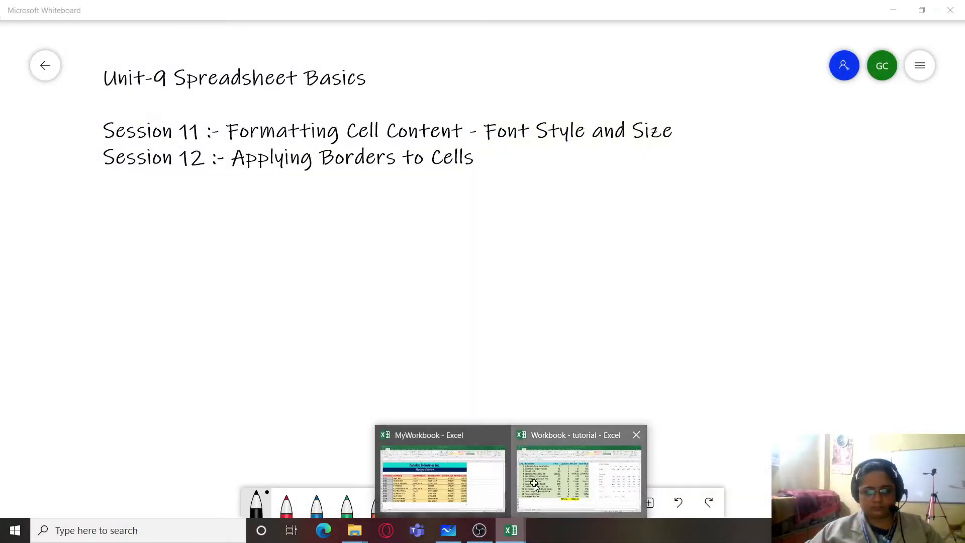
# - Return to the "Workbook - tutorial" workbook and apply All Borders to the item table A1:F14
pyautogui.click(534, 482)
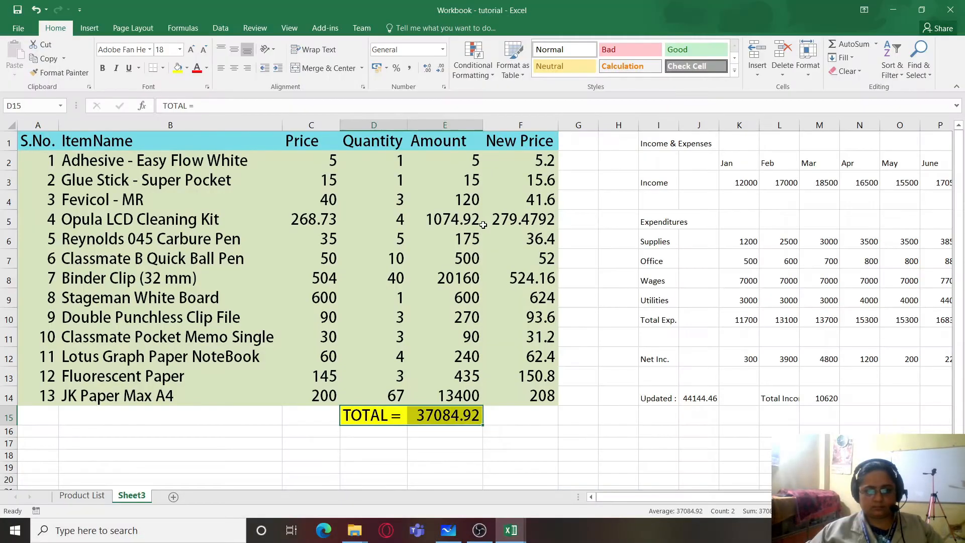
pyautogui.click(58, 153)
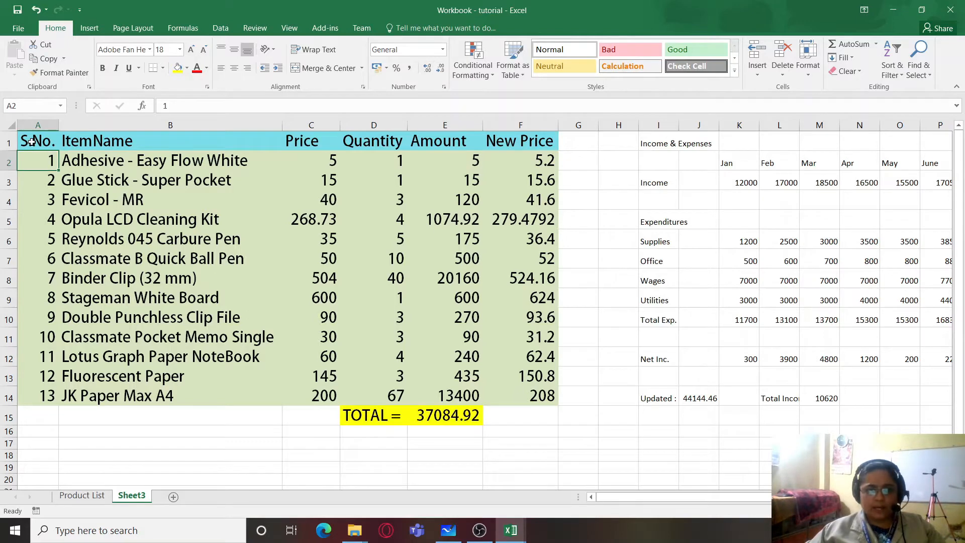
pyautogui.moveTo(31, 142); pyautogui.dragTo(548, 397)
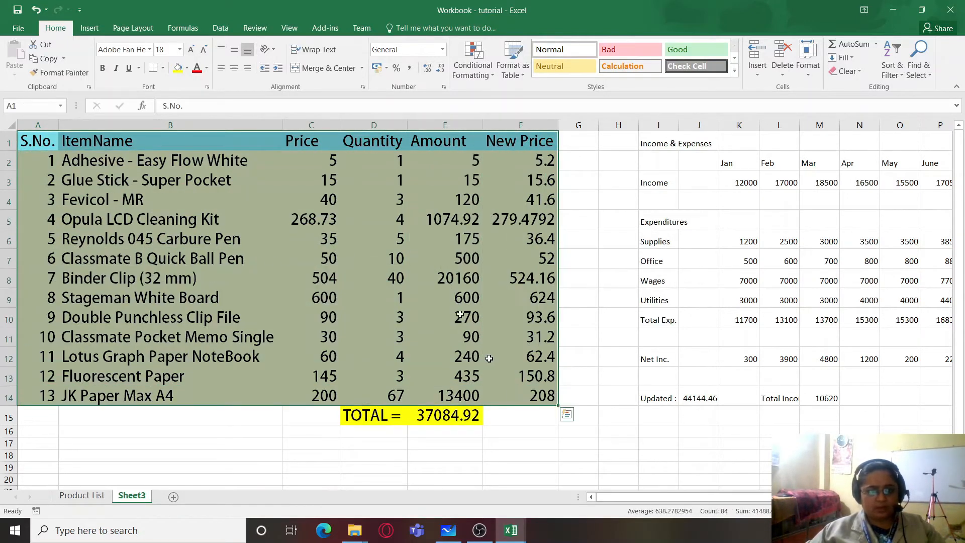
pyautogui.click(162, 67)
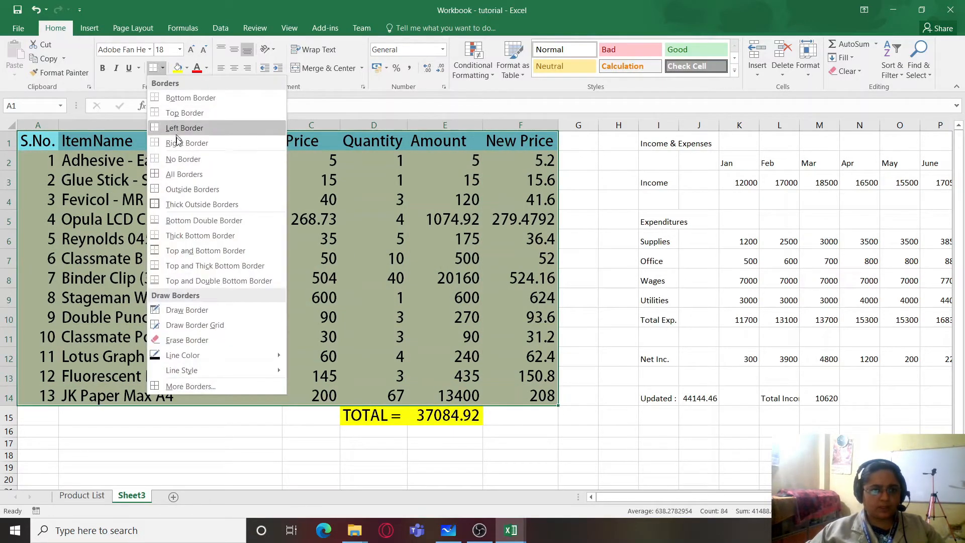
pyautogui.click(182, 174)
pyautogui.click(372, 236)
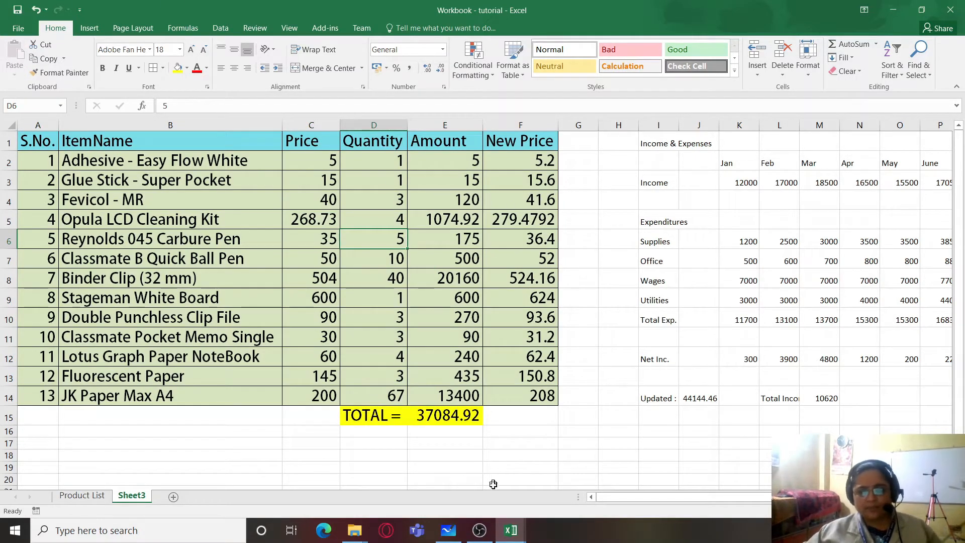
# - Merge and center the Income & Expenses title across I1:P1
pyautogui.hscroll(1, 656, 497)
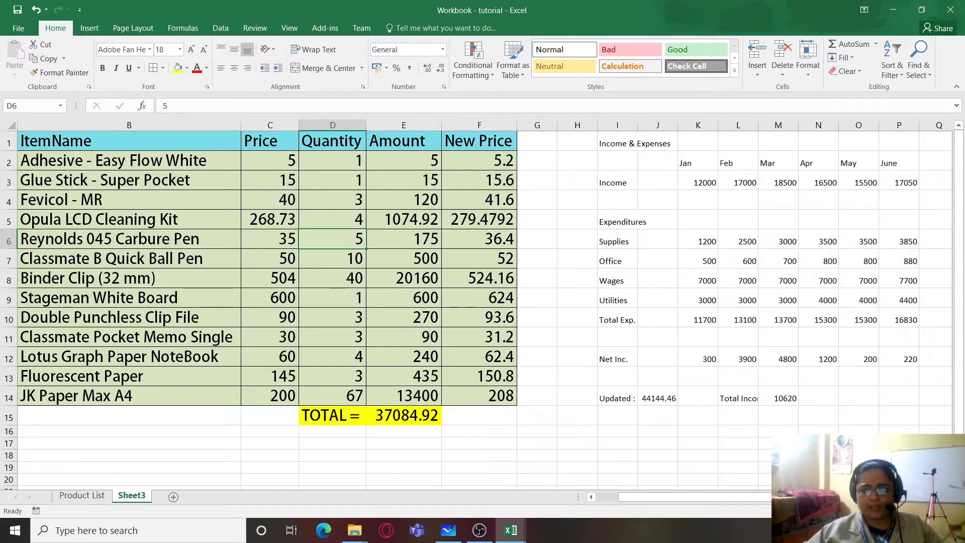
pyautogui.hscroll(2, 479, 304)
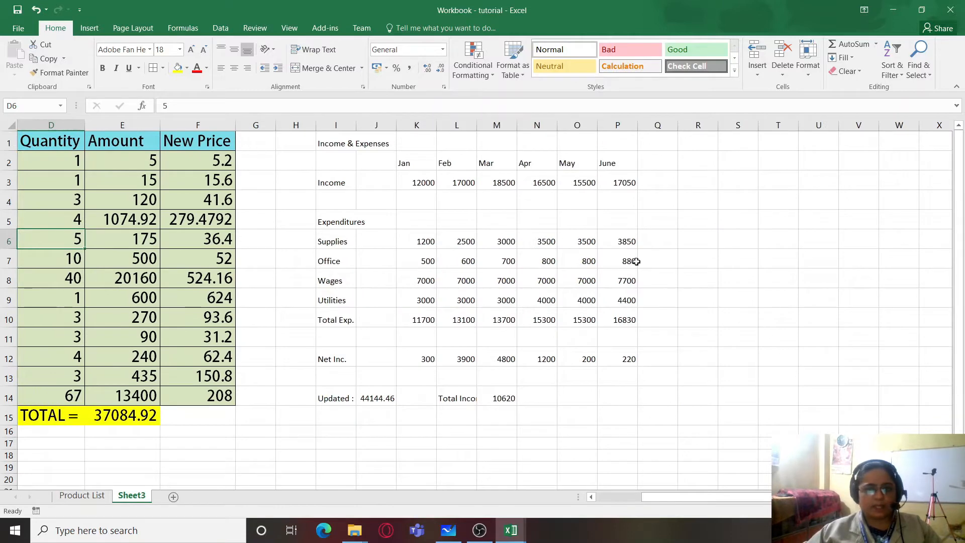
pyautogui.click(332, 139)
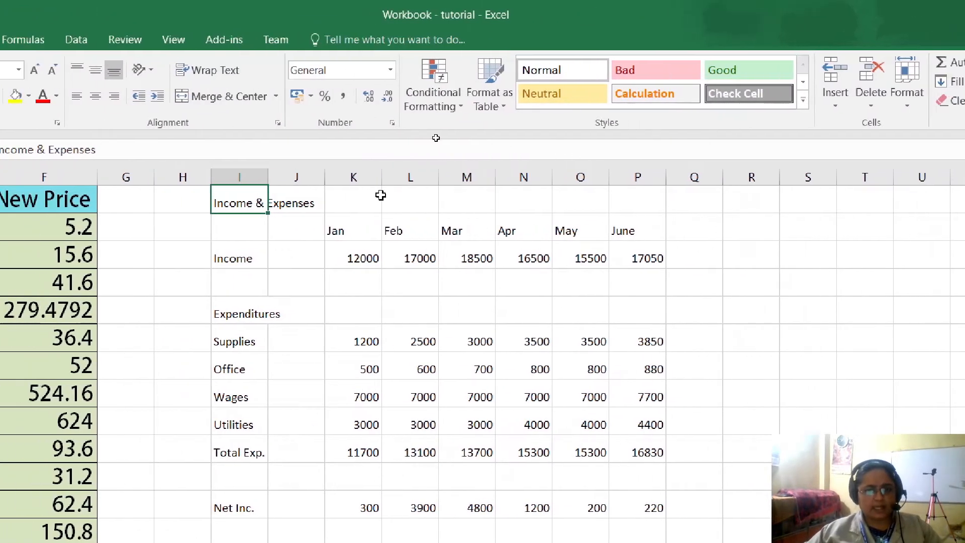
pyautogui.moveTo(232, 201); pyautogui.dragTo(634, 201)
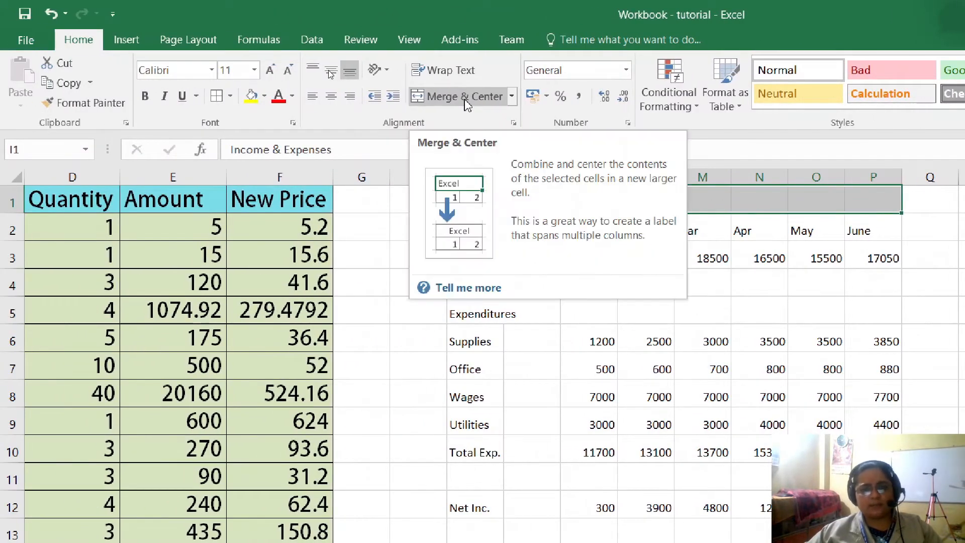
pyautogui.click(466, 97)
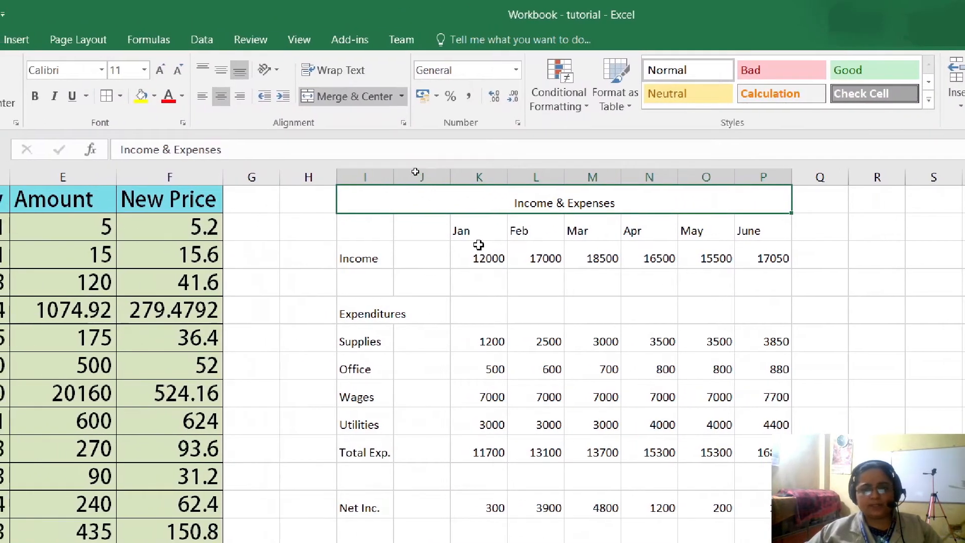
# - Set the whole Income & Expenses table I1:P14 to font size 16
pyautogui.moveTo(488, 226); pyautogui.dragTo(727, 236)
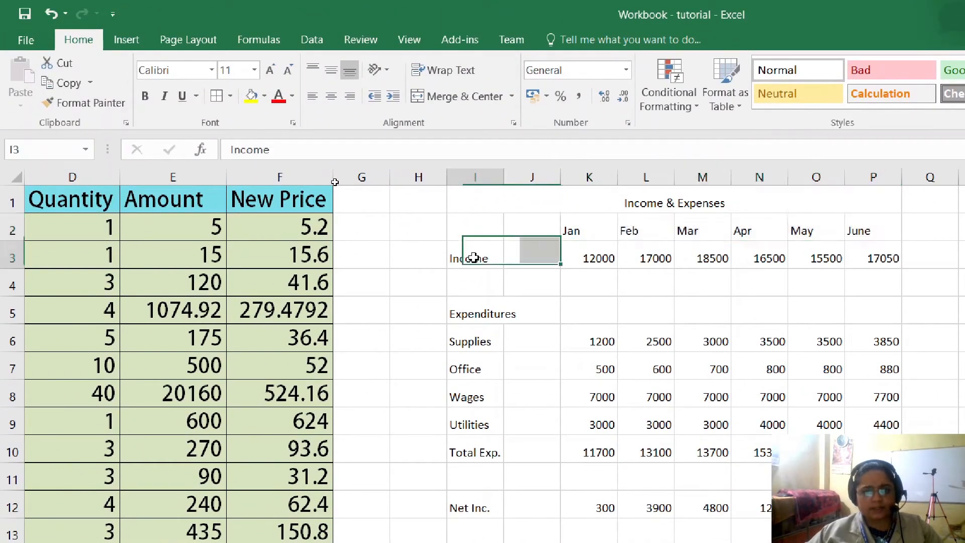
pyautogui.moveTo(473, 258); pyautogui.dragTo(475, 452)
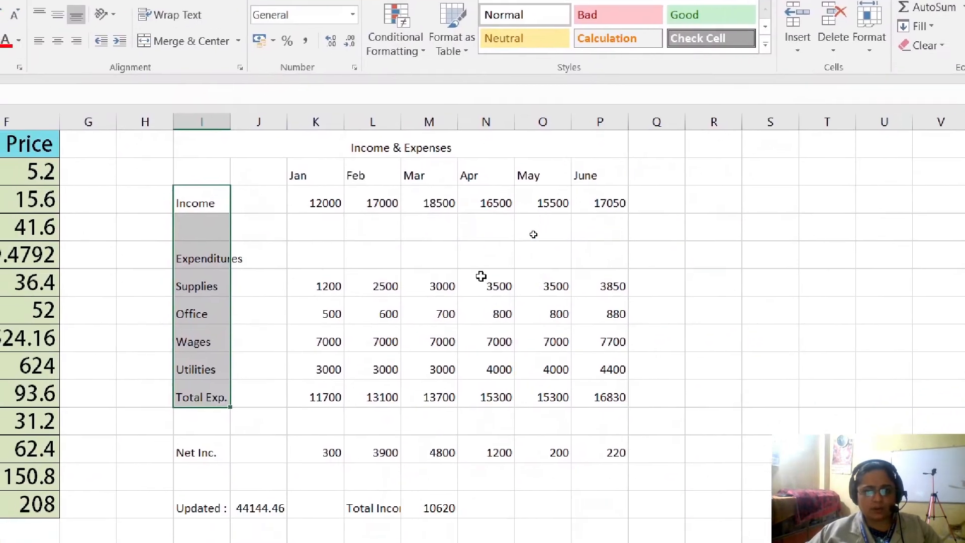
pyautogui.click(515, 302)
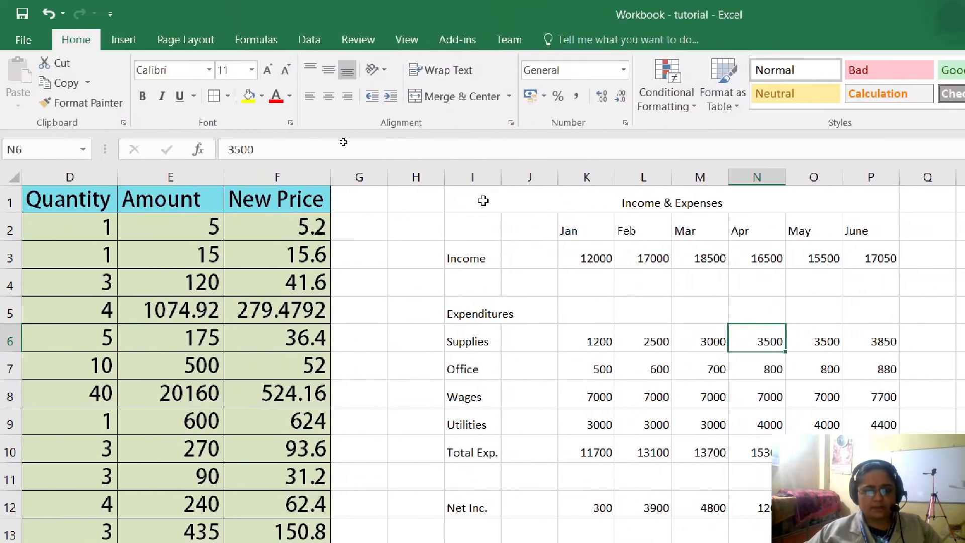
pyautogui.moveTo(483, 201); pyautogui.dragTo(661, 542)
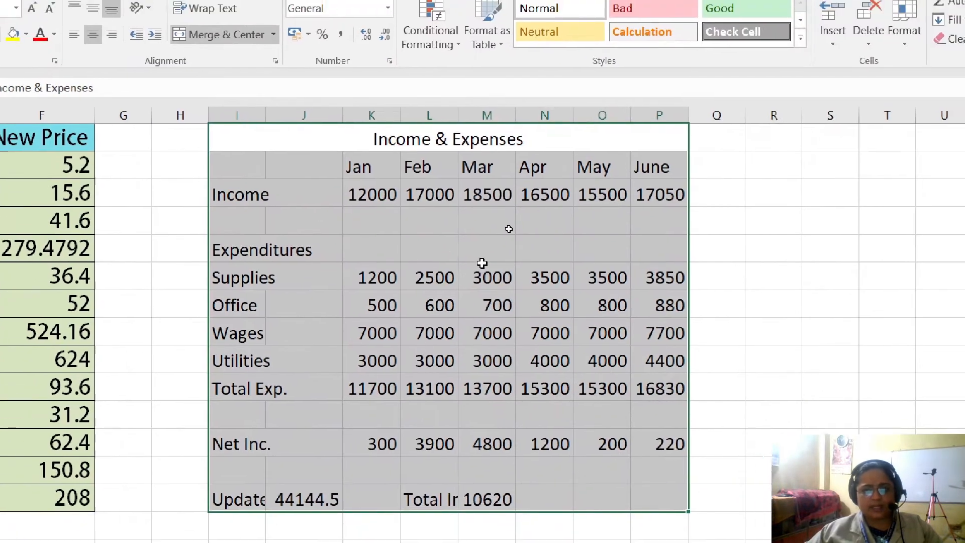
pyautogui.click(719, 322)
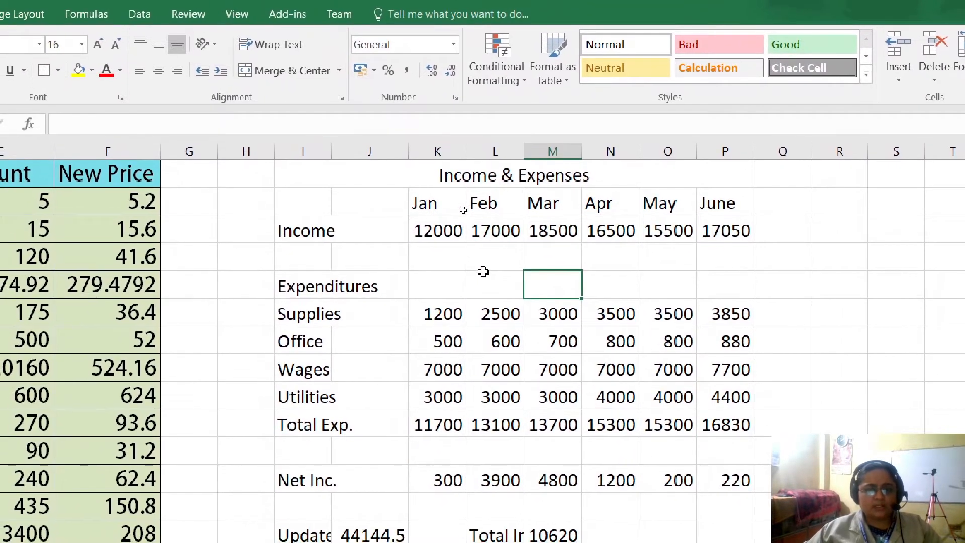
# - AutoFit the width of columns I to P holding the Income & Expenses table
pyautogui.moveTo(311, 152); pyautogui.dragTo(435, 151)
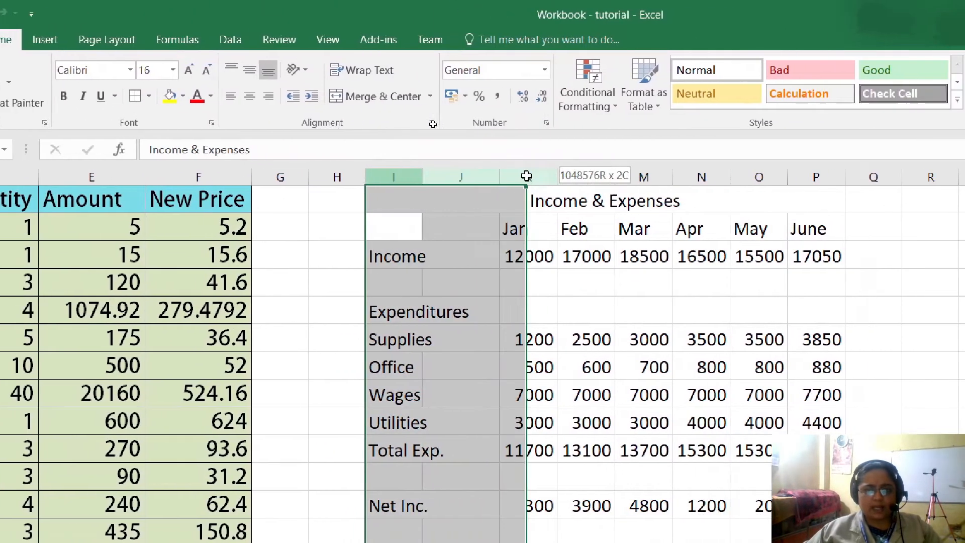
pyautogui.moveTo(526, 175); pyautogui.dragTo(808, 182)
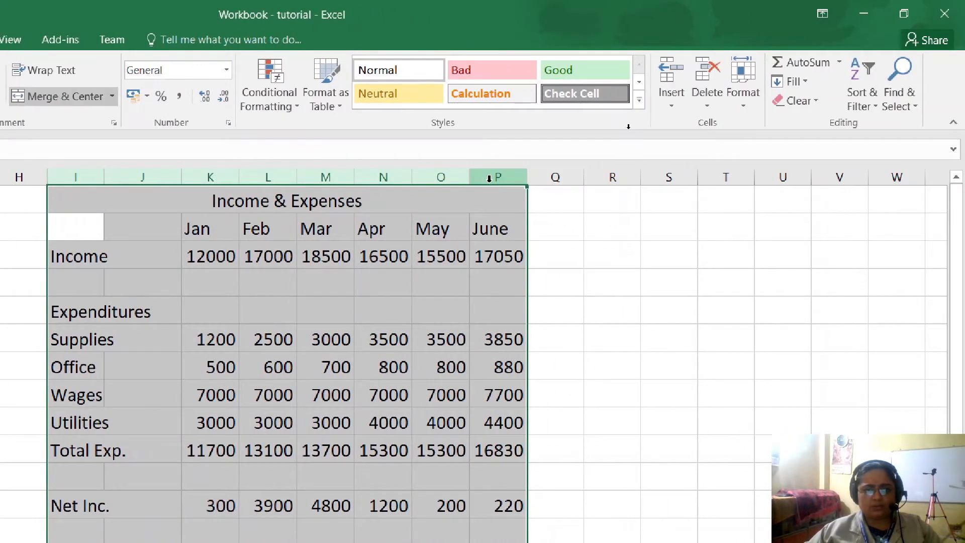
pyautogui.click(746, 110)
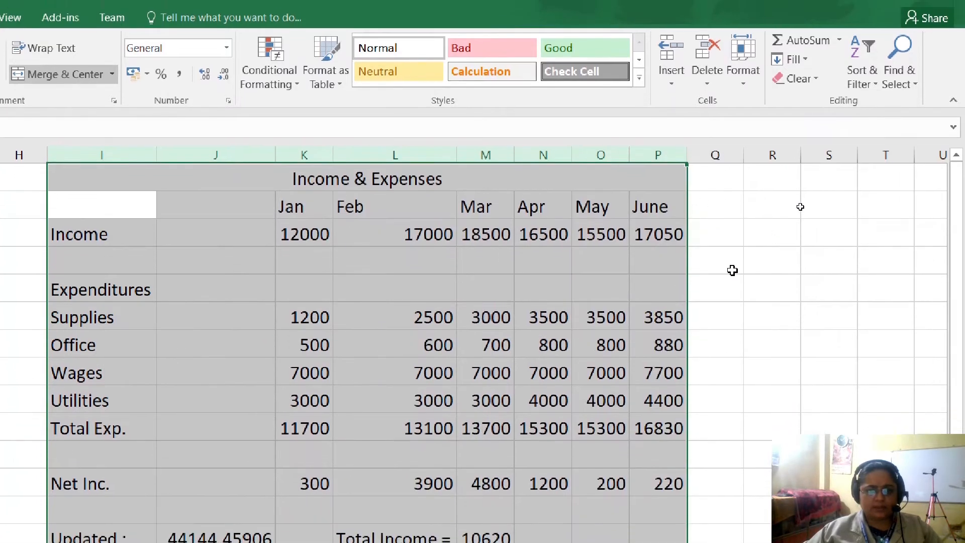
pyautogui.click(731, 288)
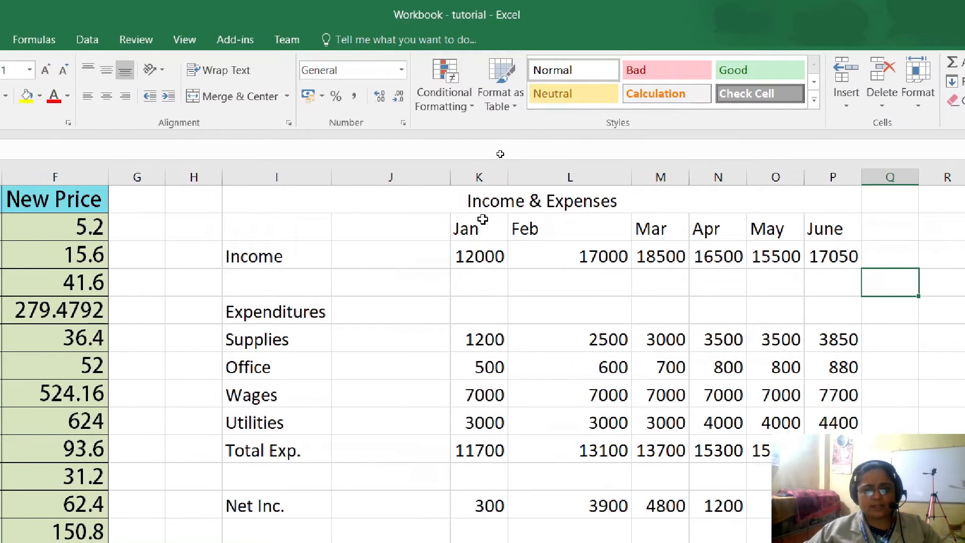
# - Set the merged Income & Expenses title to the ADAM.CG PRO font at size 24
pyautogui.click(450, 199)
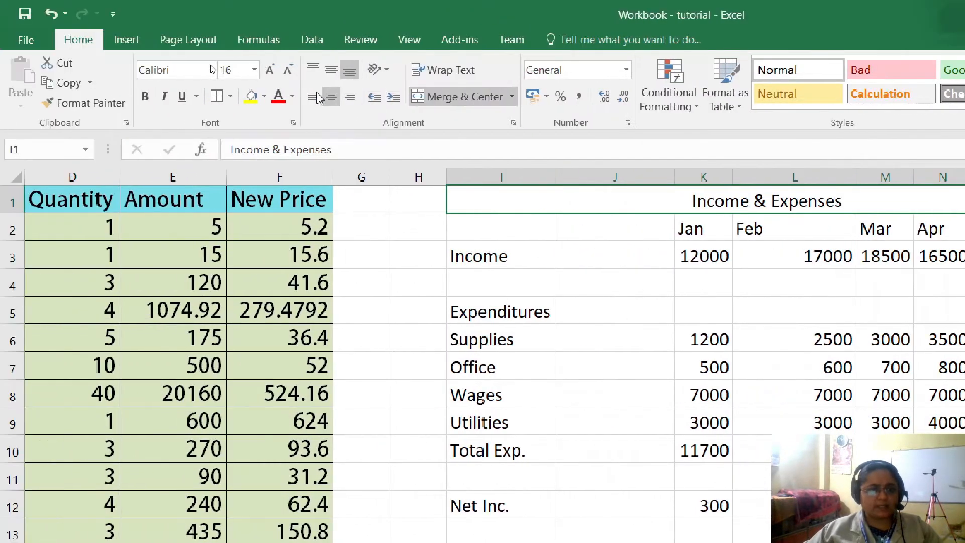
pyautogui.click(211, 70)
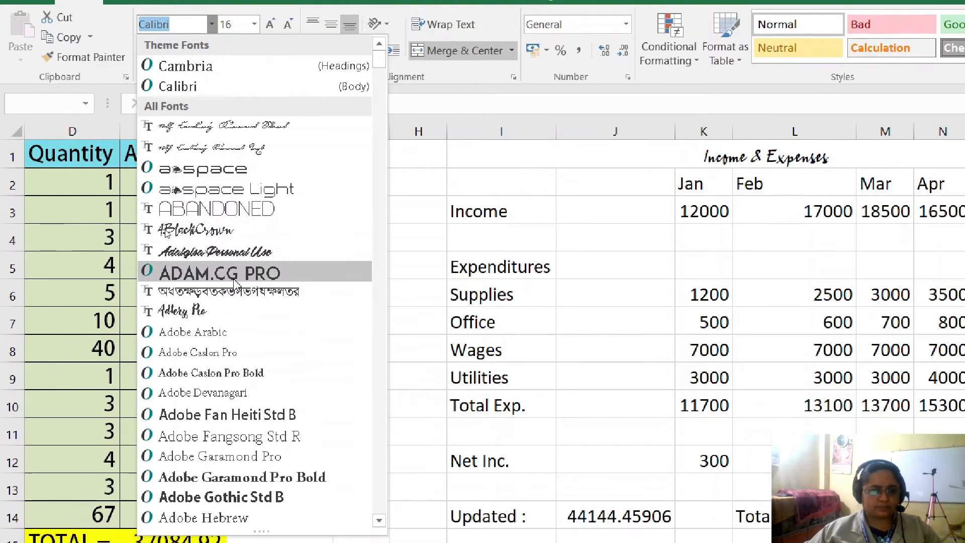
pyautogui.click(220, 319)
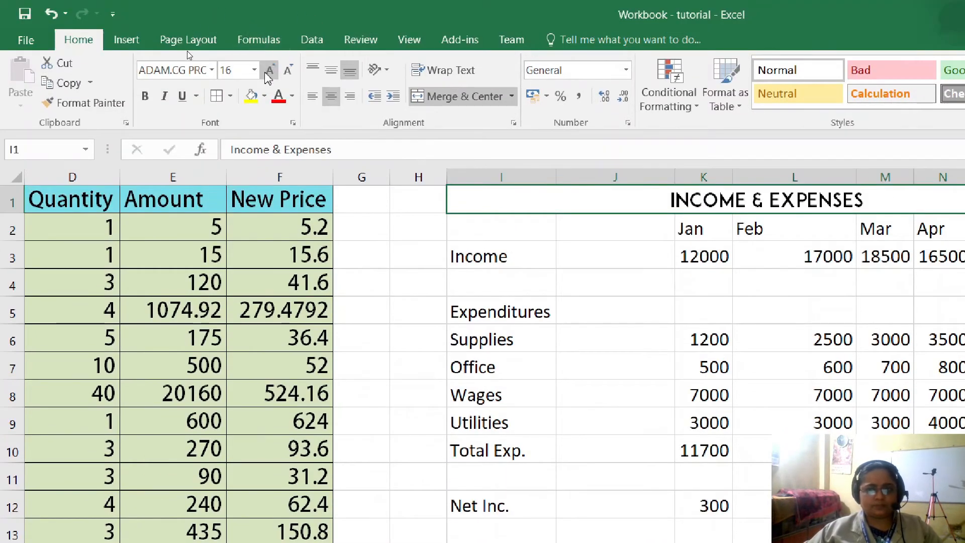
pyautogui.click(268, 74)
pyautogui.click(268, 74)
pyautogui.click(268, 74)
pyautogui.click(267, 76)
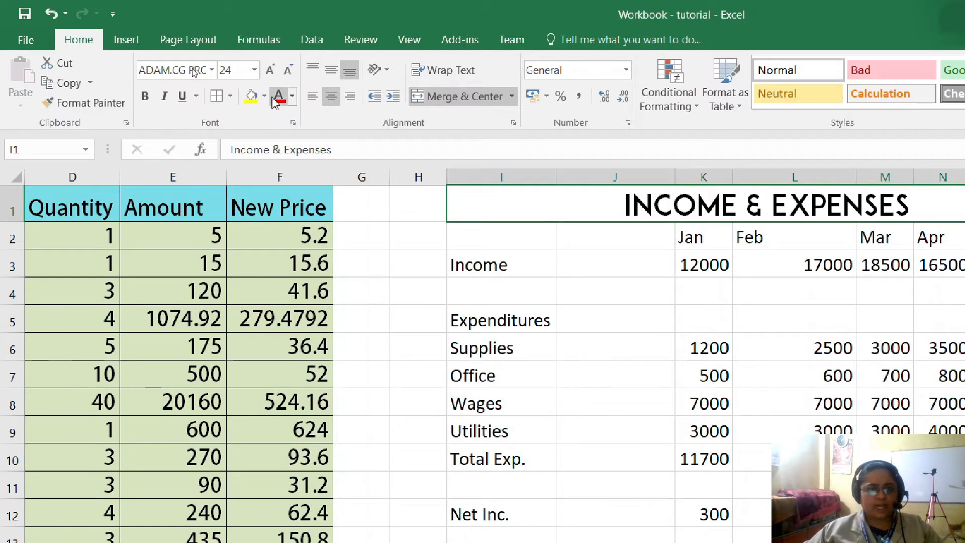
# - Fill the merged Income & Expenses title with standard light green and set its font color to dark blue
pyautogui.click(264, 96)
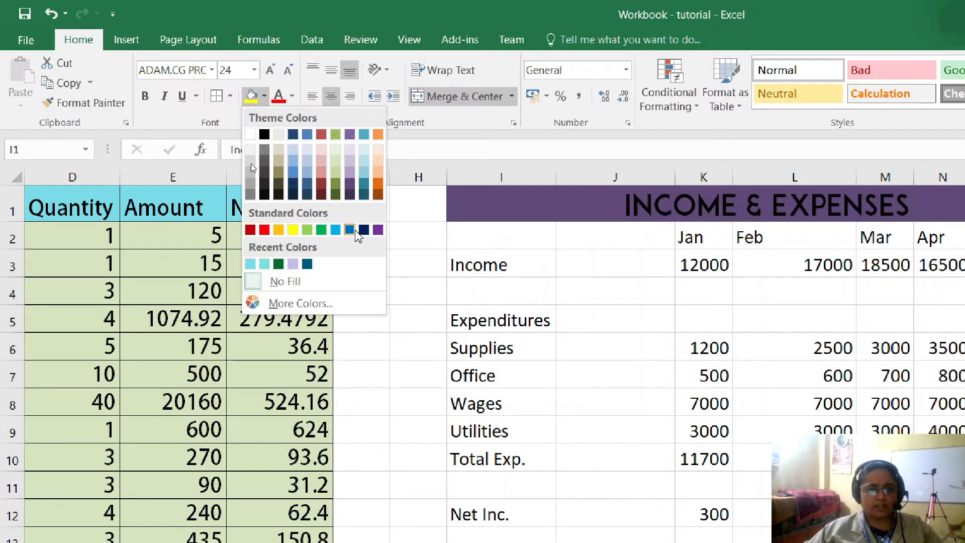
pyautogui.click(307, 230)
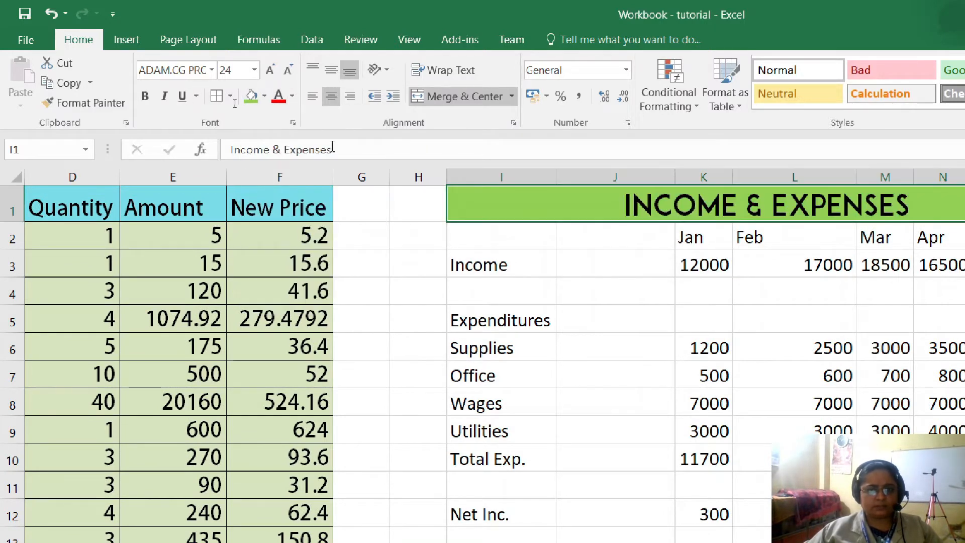
pyautogui.click(293, 97)
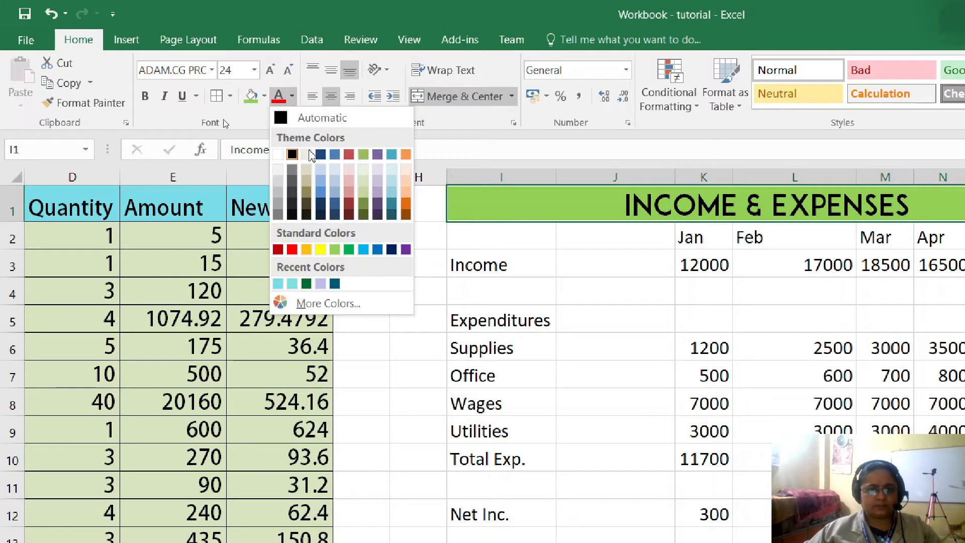
pyautogui.click(391, 249)
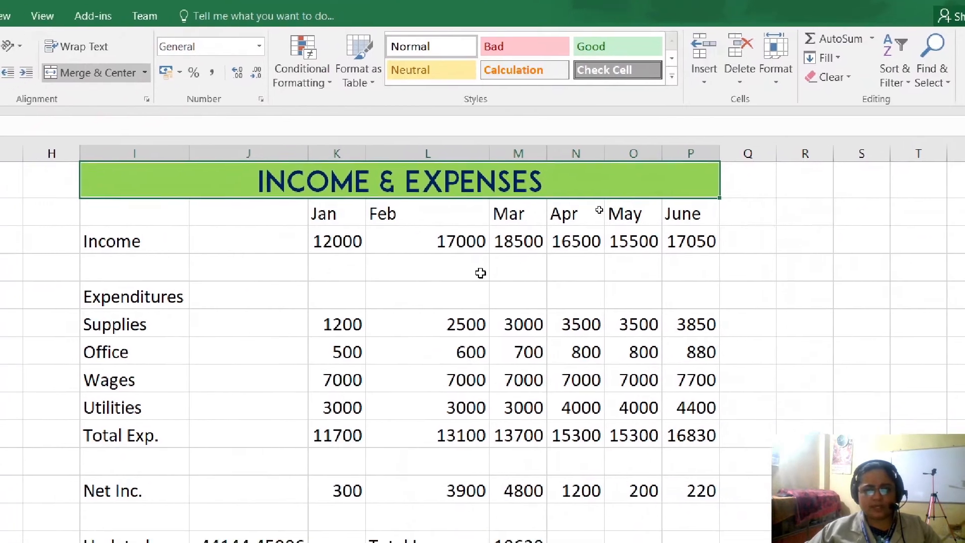
pyautogui.click(826, 298)
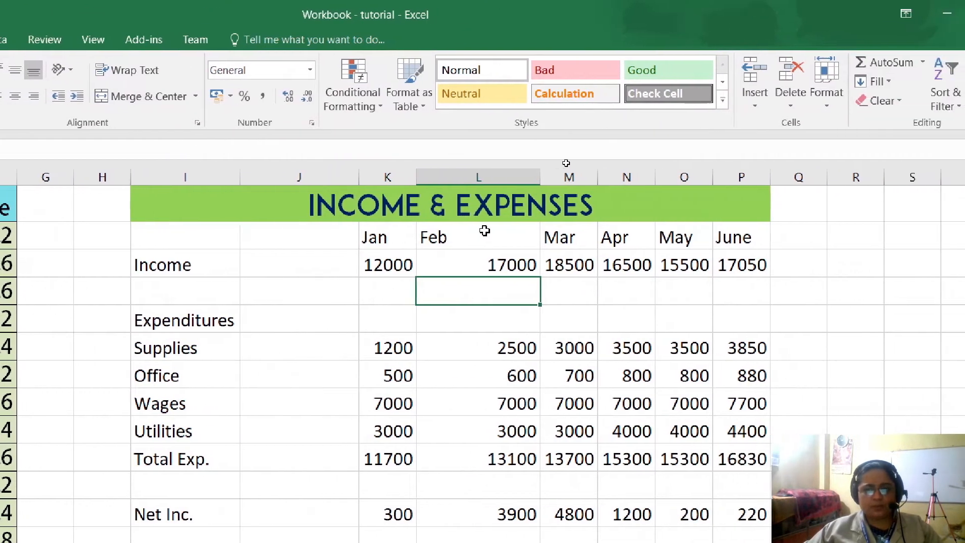
# - Set the width of the month columns K to P to 50
pyautogui.moveTo(483, 238); pyautogui.dragTo(829, 237)
pyautogui.click(436, 255)
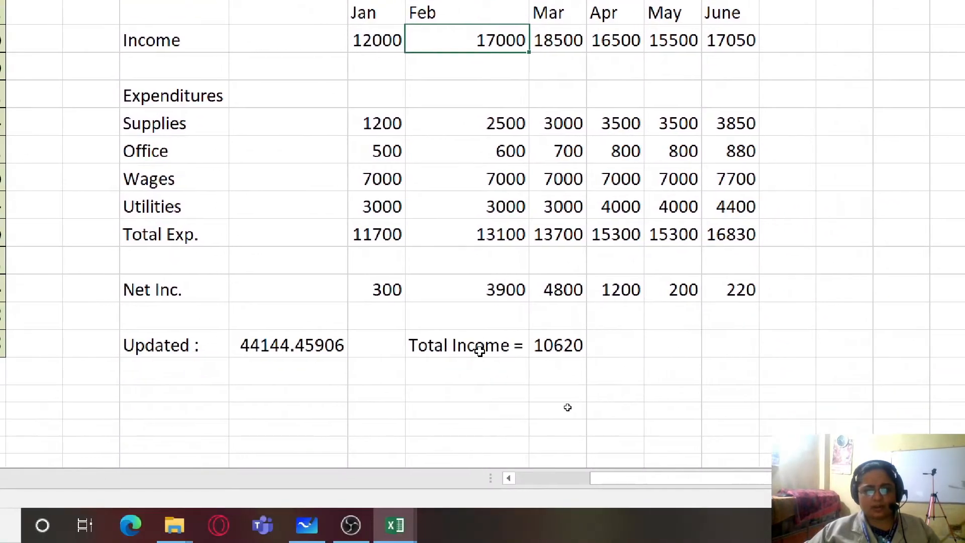
pyautogui.click(480, 351)
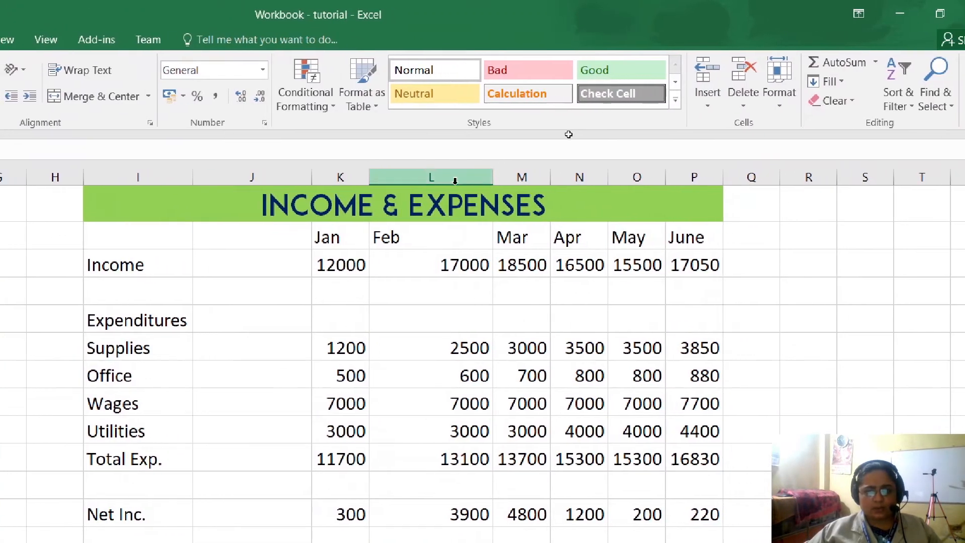
pyautogui.moveTo(470, 174); pyautogui.dragTo(734, 173)
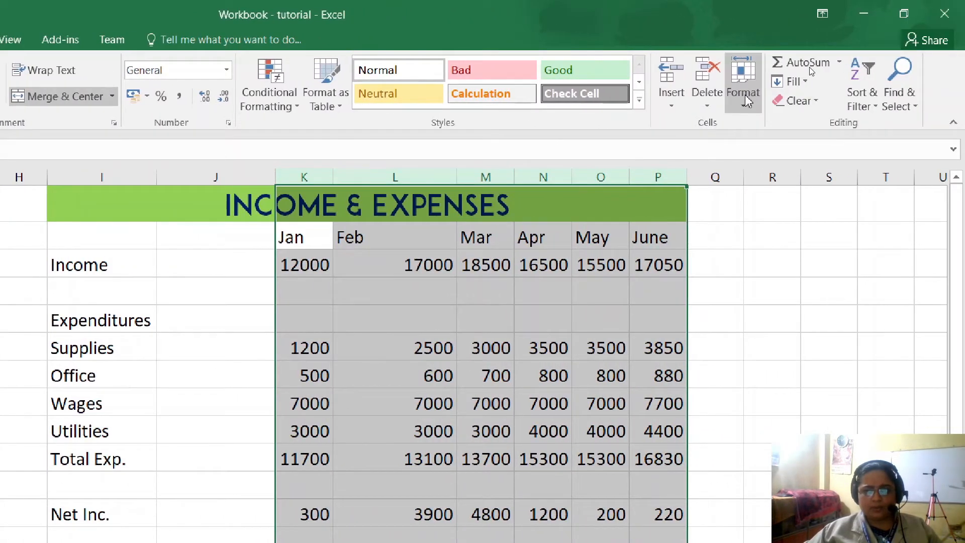
pyautogui.click(743, 93)
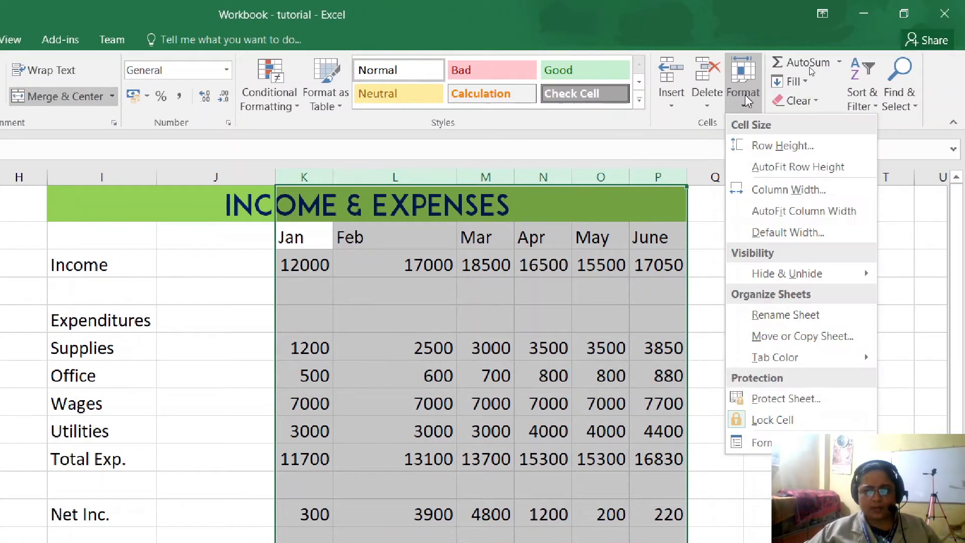
pyautogui.click(774, 191)
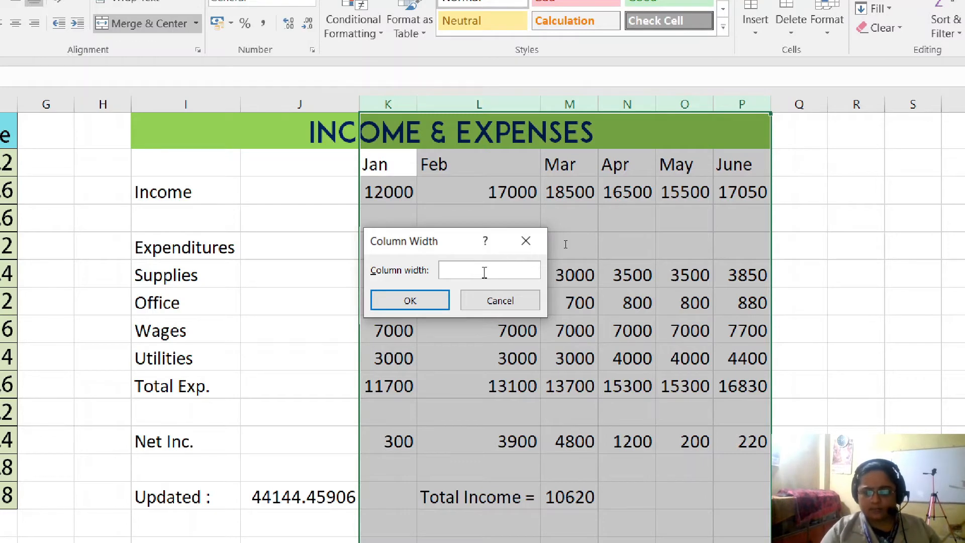
pyautogui.write('50')
pyautogui.press('Return')
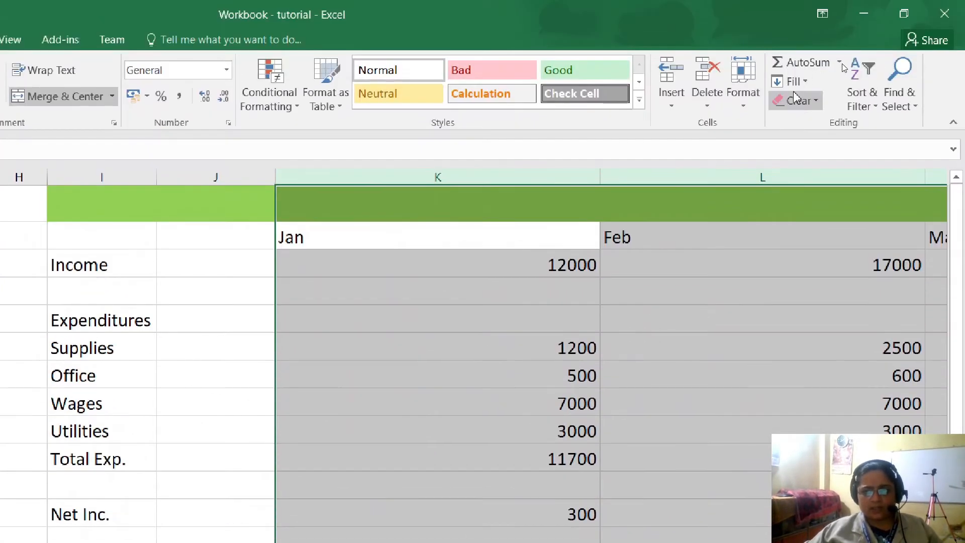
# - Set the width of the month columns K to P to 10
pyautogui.click(757, 98)
pyautogui.click(769, 196)
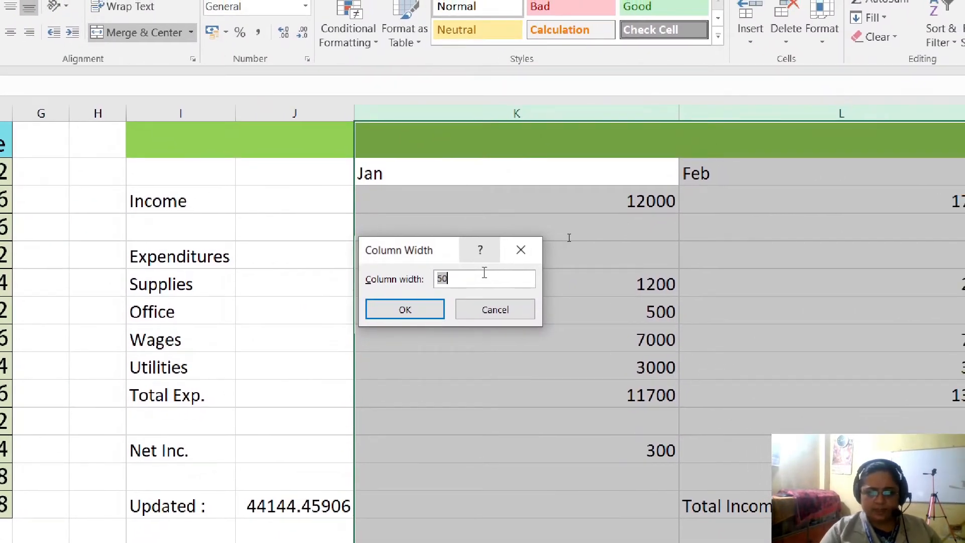
pyautogui.write('10')
pyautogui.press('Return')
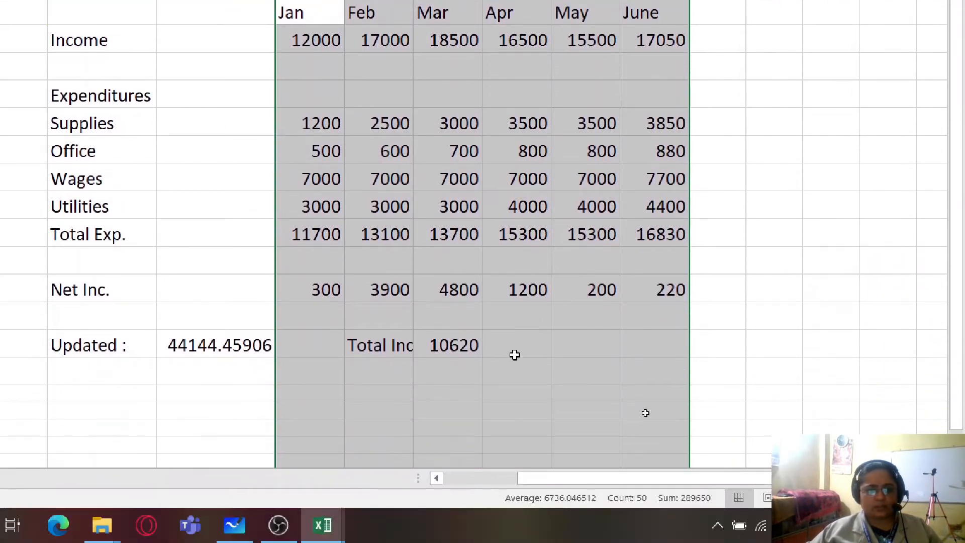
# - Move the total income value from M14 to N14 so its label in L14 has room
pyautogui.click(513, 359)
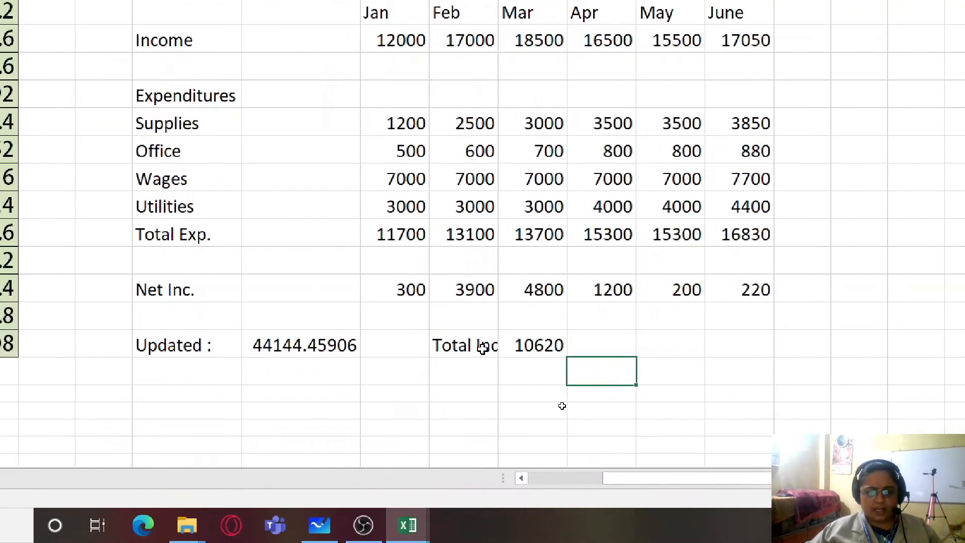
pyautogui.click(482, 348)
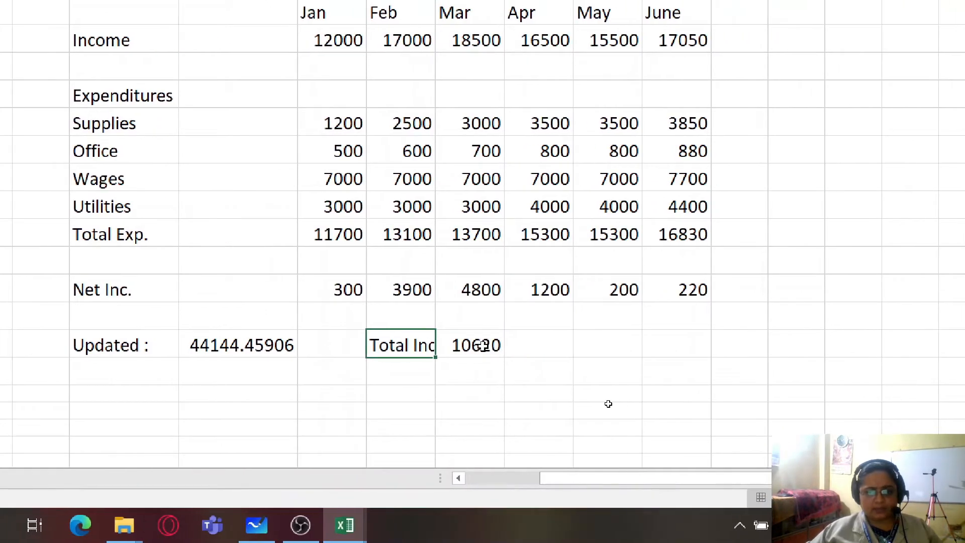
pyautogui.click(482, 346)
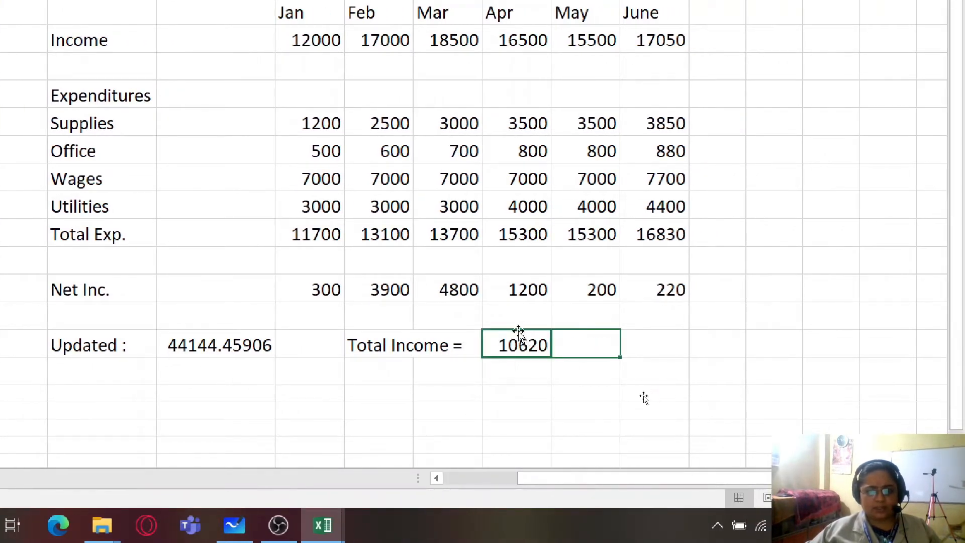
pyautogui.click(392, 374)
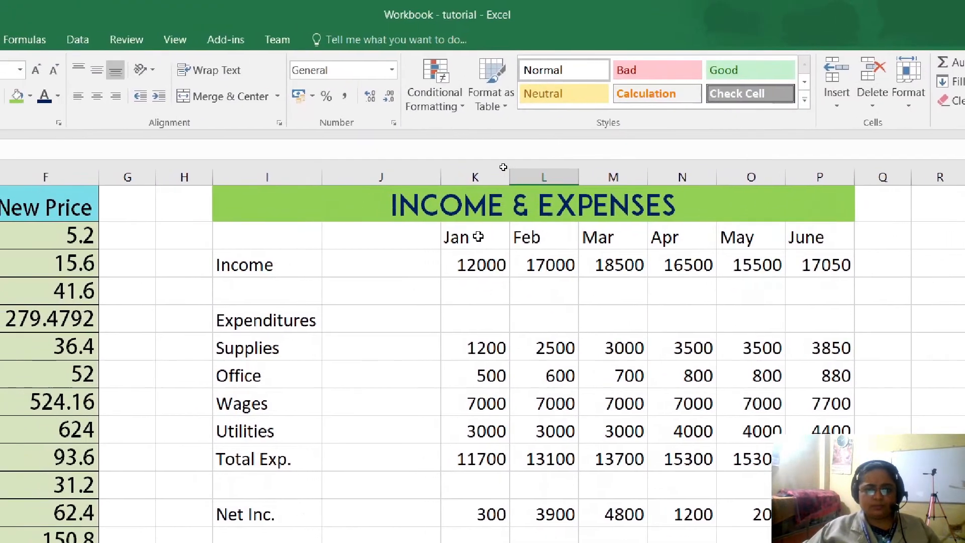
# - Make the month headings K2:P2 bold and centered with a purple font color
pyautogui.moveTo(478, 238); pyautogui.dragTo(731, 244)
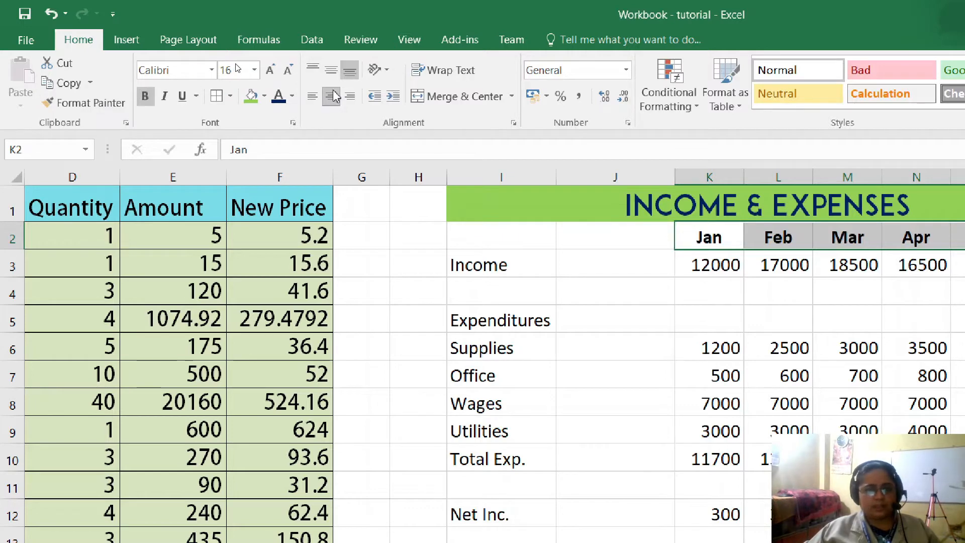
pyautogui.click(291, 96)
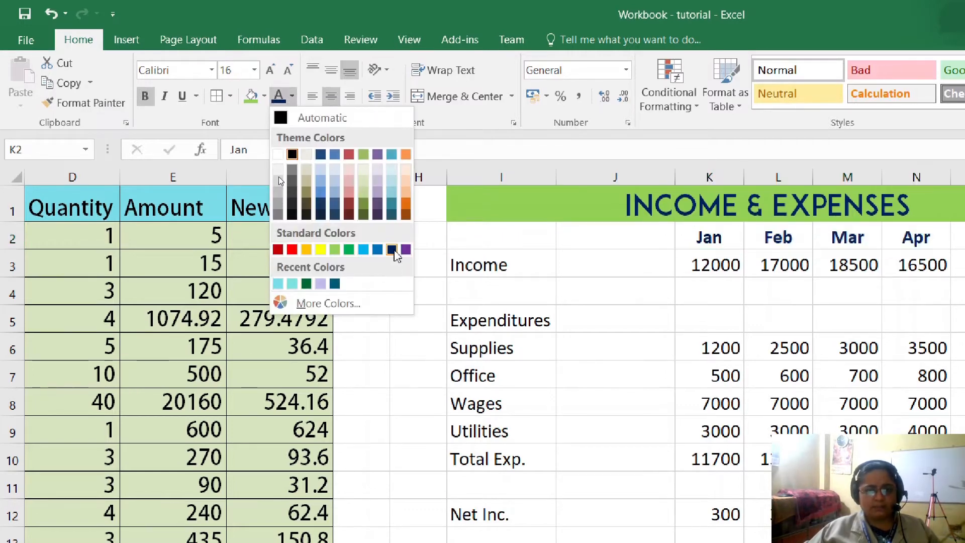
pyautogui.click(405, 249)
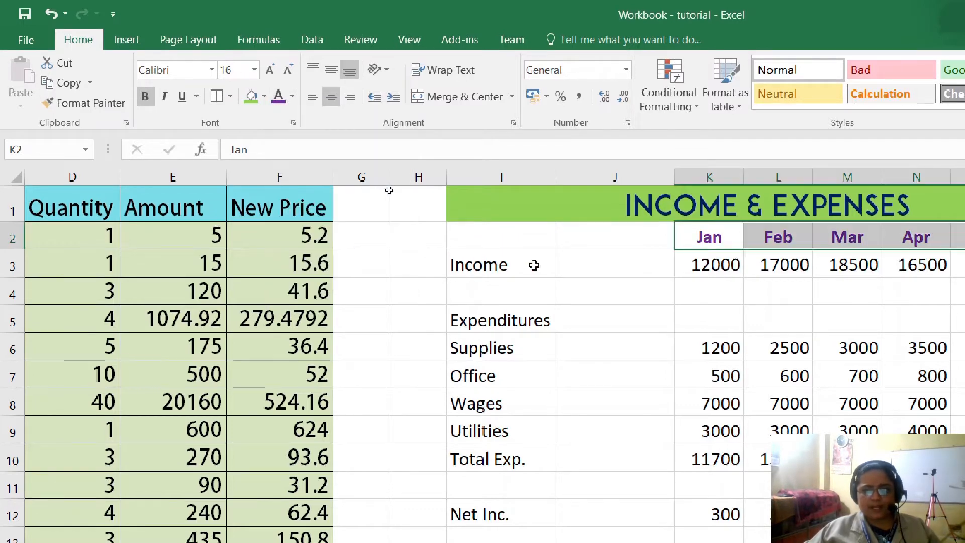
# - Fill the month headings K2:P2 with a pale yellow chosen from the extended color palette
pyautogui.click(265, 96)
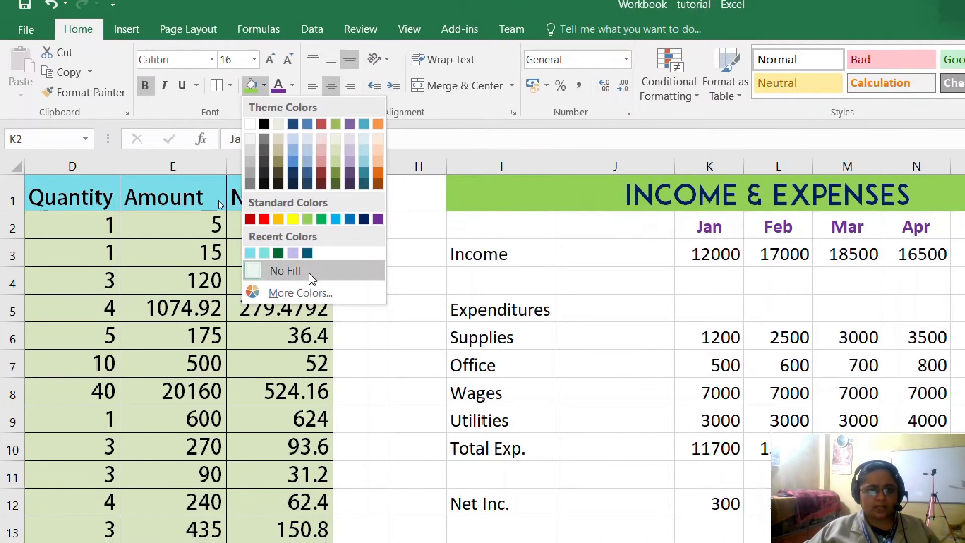
pyautogui.click(302, 303)
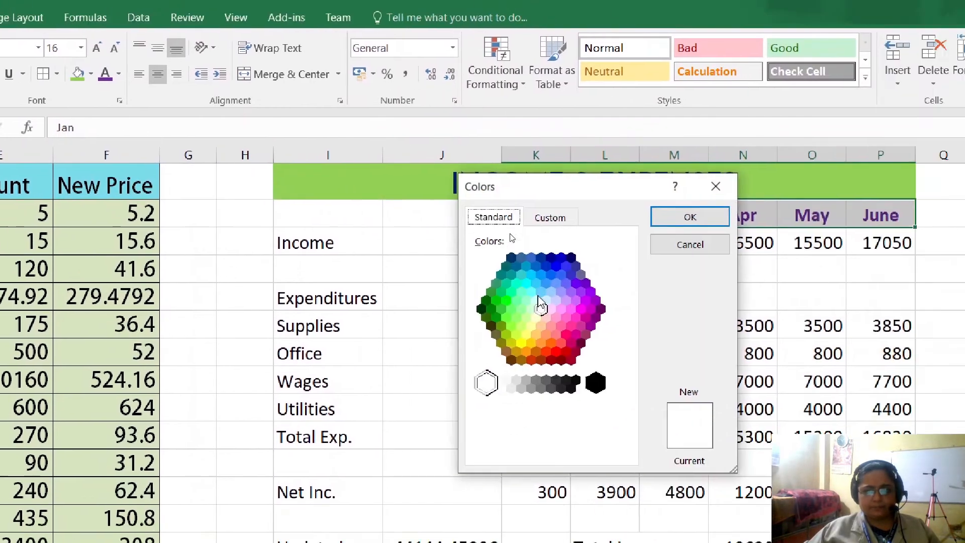
pyautogui.click(530, 325)
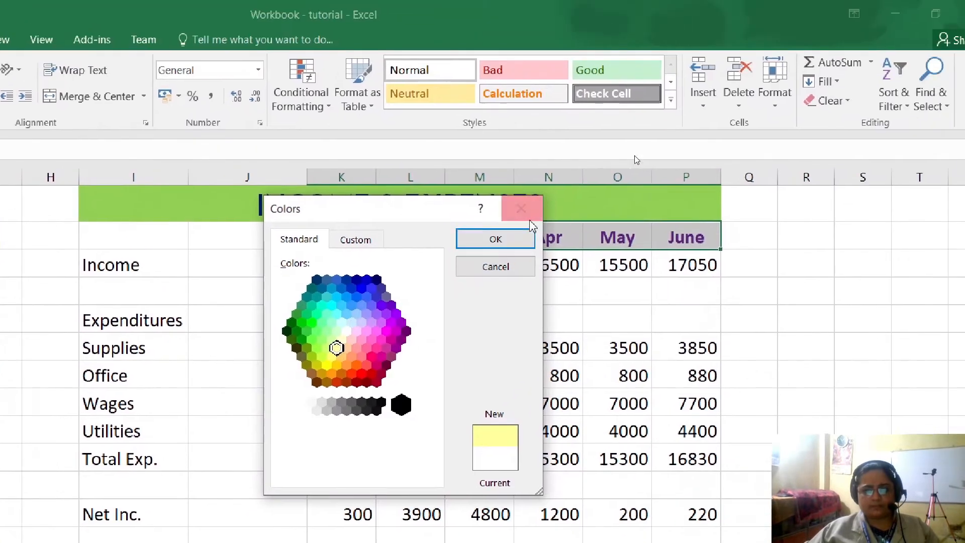
pyautogui.click(497, 241)
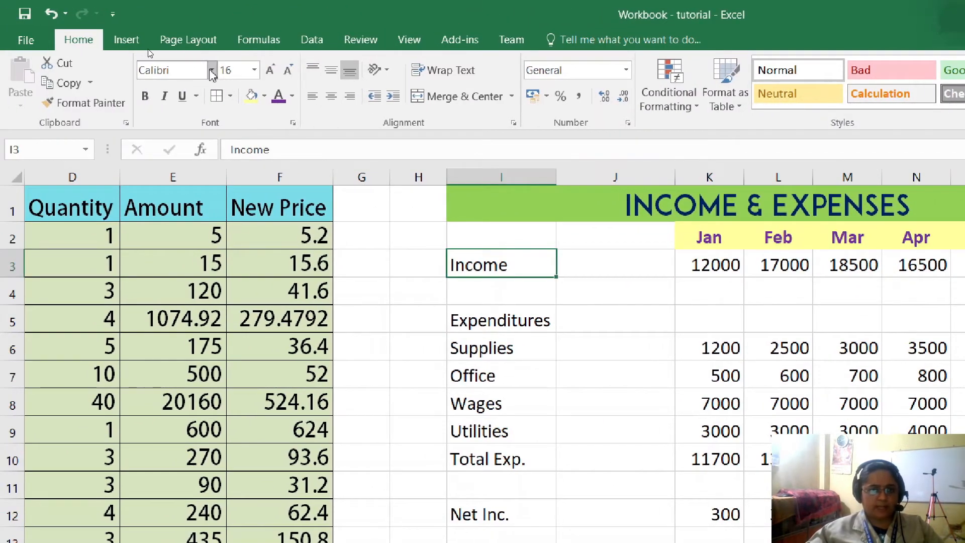
# - Set the Income label in I3 to Adalgisa Personal Use at size 20 and copy its format to the Expenditures label
pyautogui.click(212, 70)
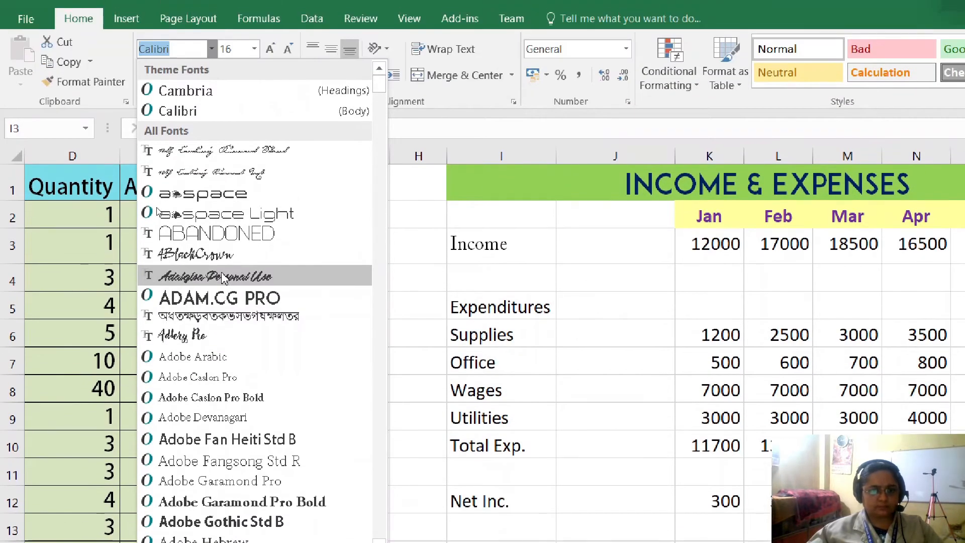
pyautogui.click(216, 196)
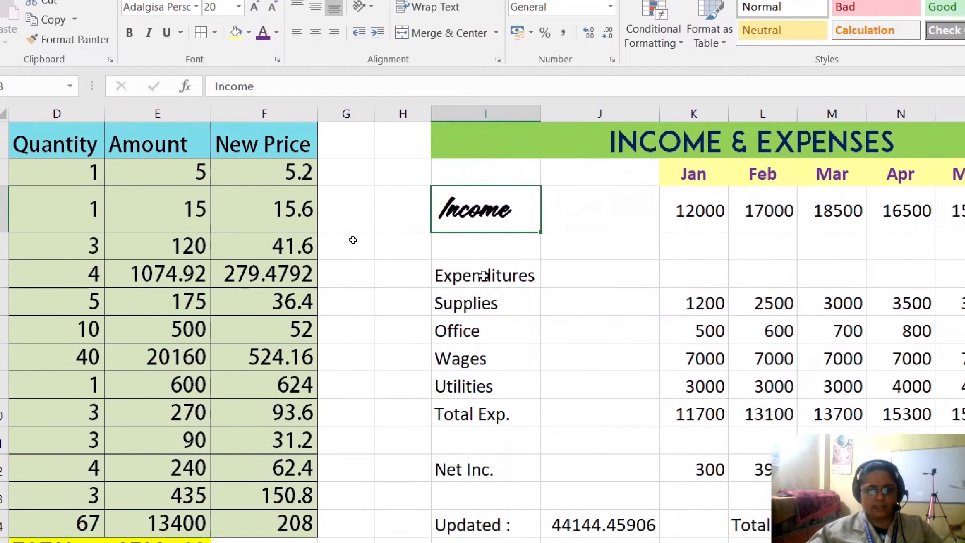
pyautogui.click(502, 339)
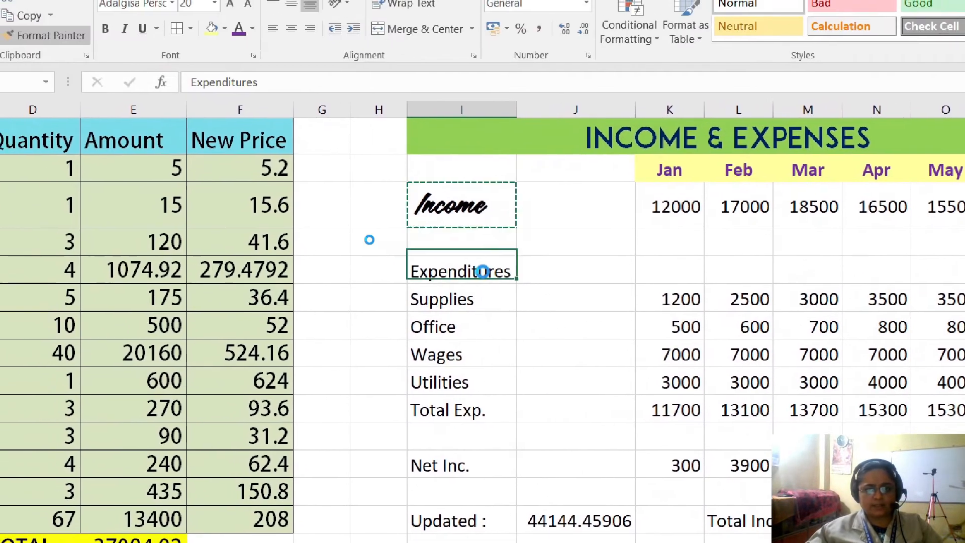
pyautogui.click(502, 338)
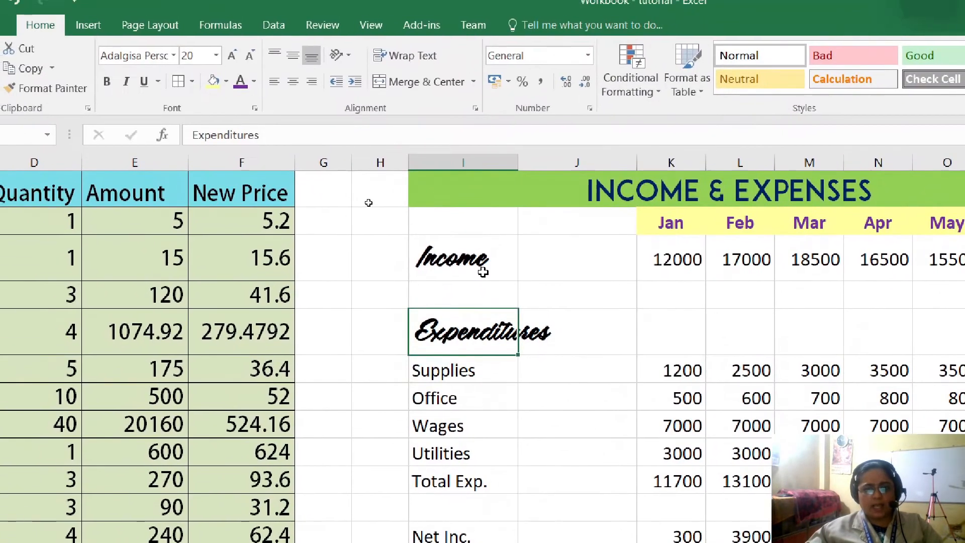
# - Set the font color of the Income and Expenditures labels to red
pyautogui.click(416, 89)
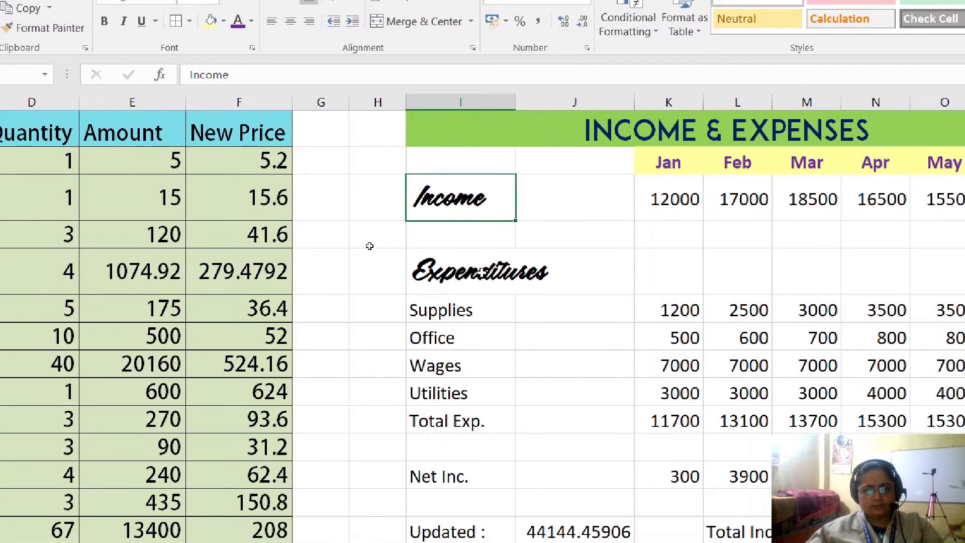
pyautogui.keyDown('ctrl'); pyautogui.click(470, 309); pyautogui.keyUp('ctrl')
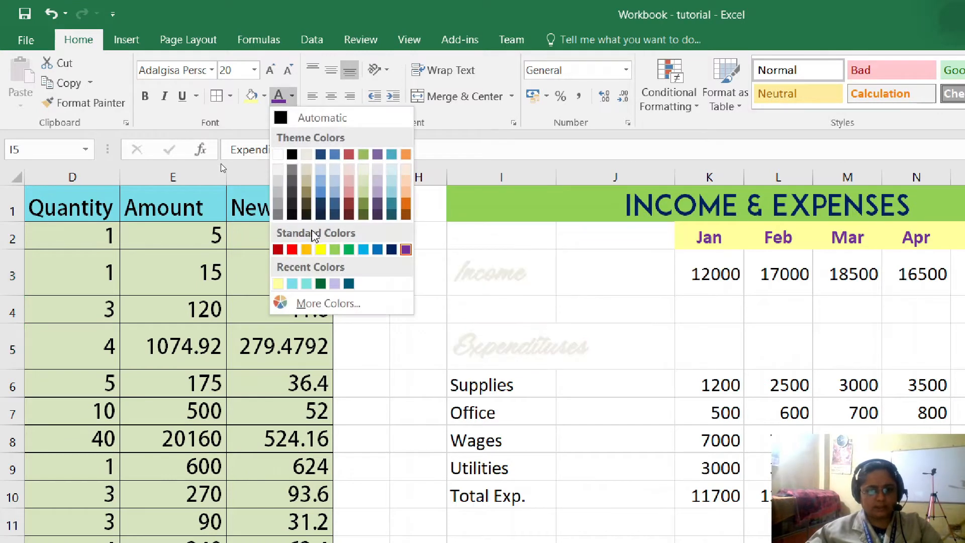
pyautogui.click(292, 250)
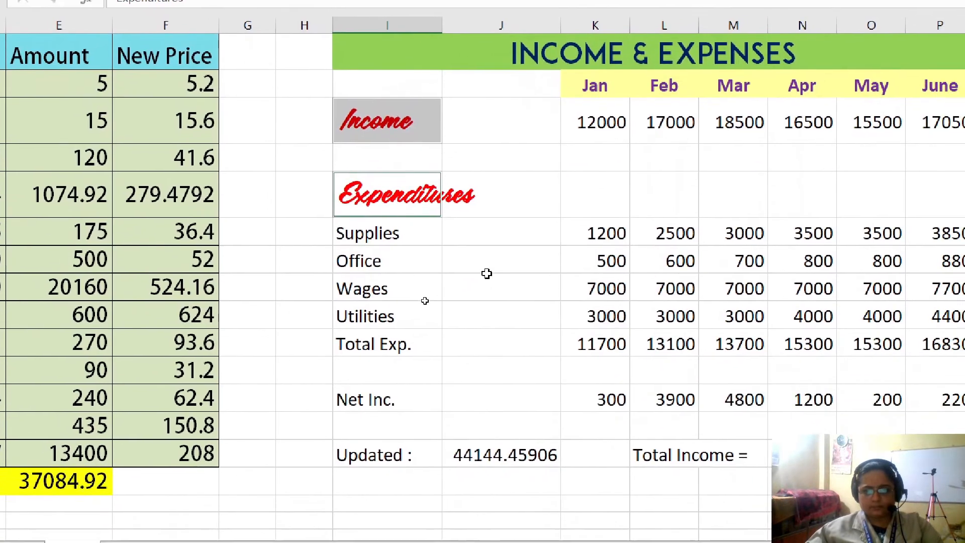
pyautogui.click(593, 433)
# - Copy the red script format of the Expenditures label to the Total Exp. and Net Inc. labels with Format Painter
pyautogui.click(400, 136)
pyautogui.click(402, 208)
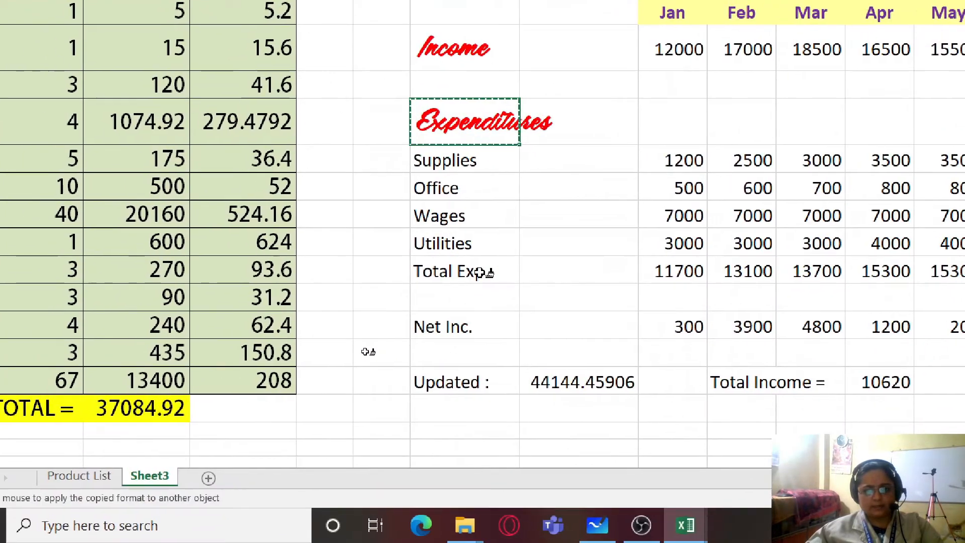
pyautogui.click(516, 496)
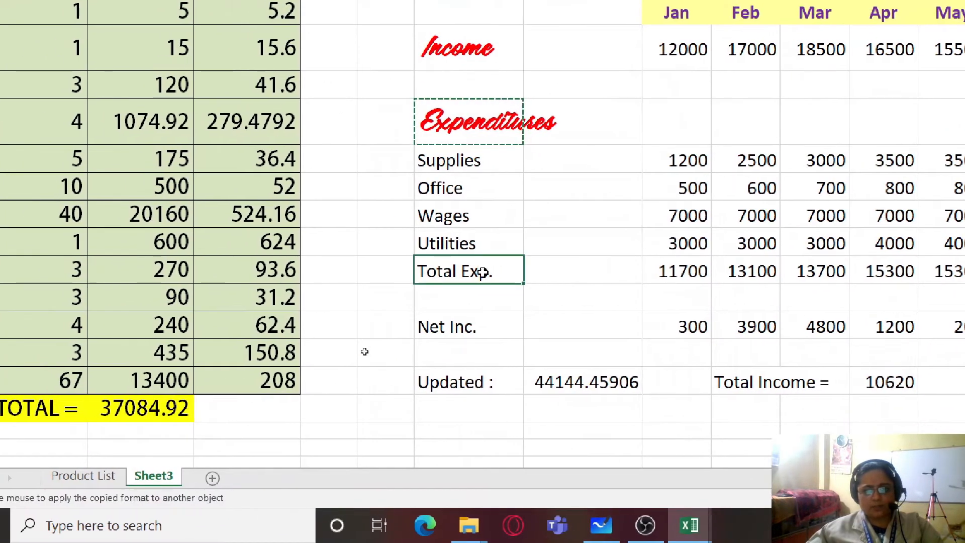
pyautogui.click(481, 272)
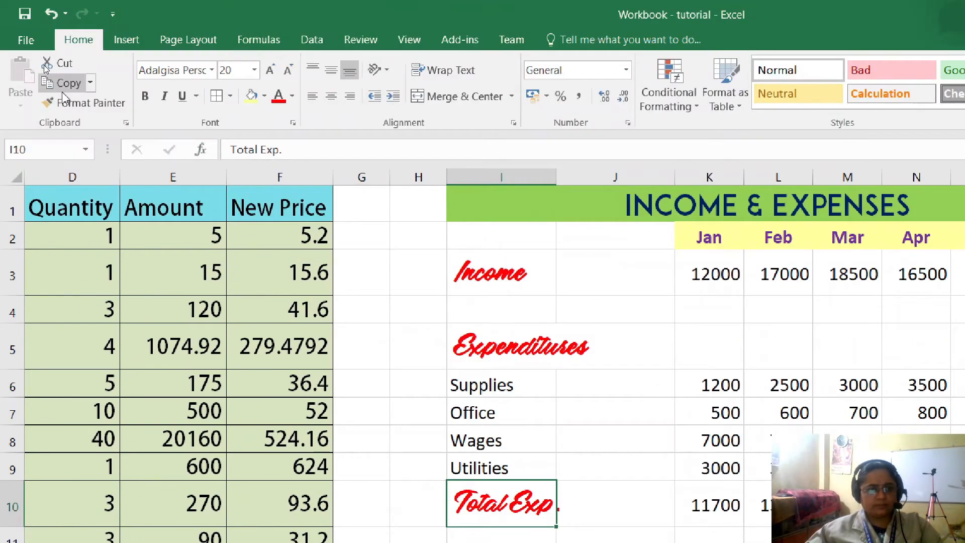
pyautogui.click(65, 100)
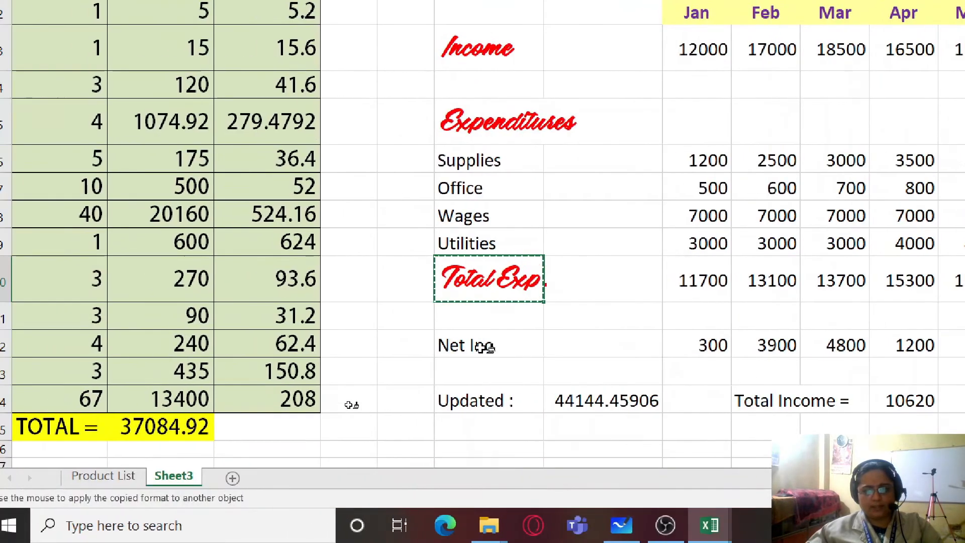
pyautogui.click(485, 347)
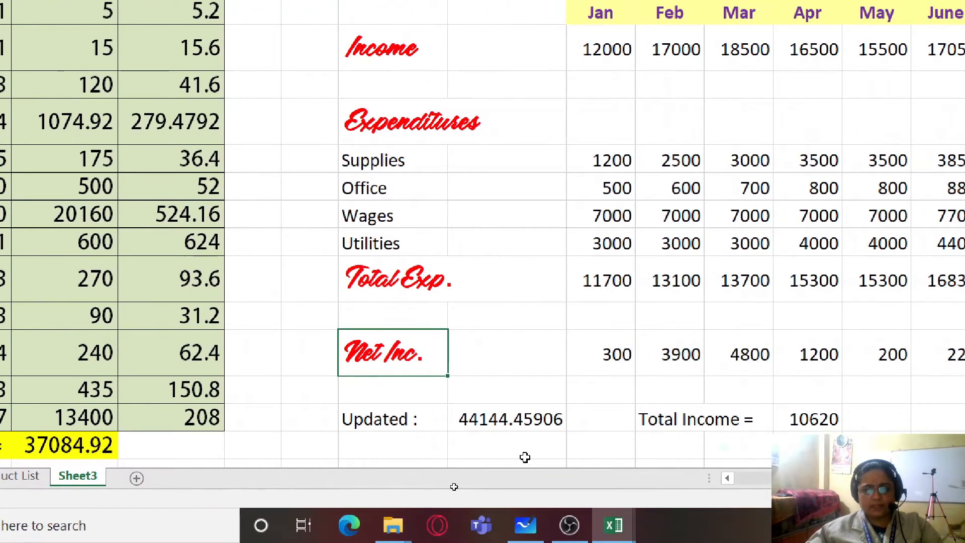
# - Set the Updated and Total Income labels to the Adobe Fan Heiti Std B font in standard green
pyautogui.click(525, 457)
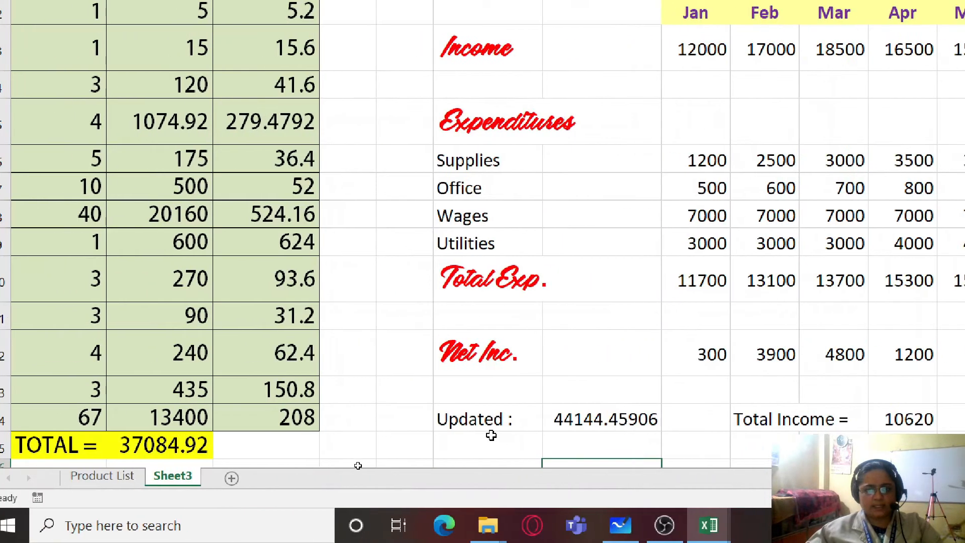
pyautogui.click(483, 420)
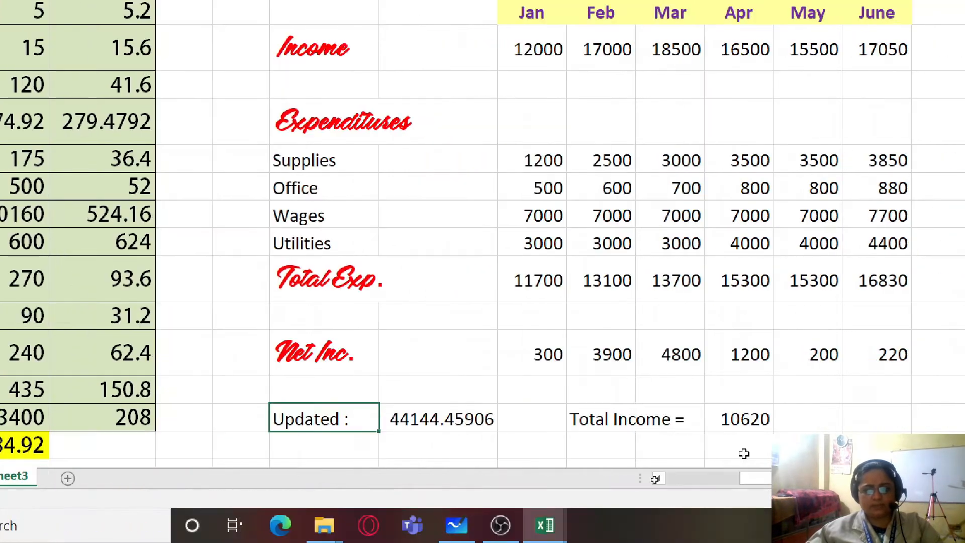
pyautogui.click(472, 420)
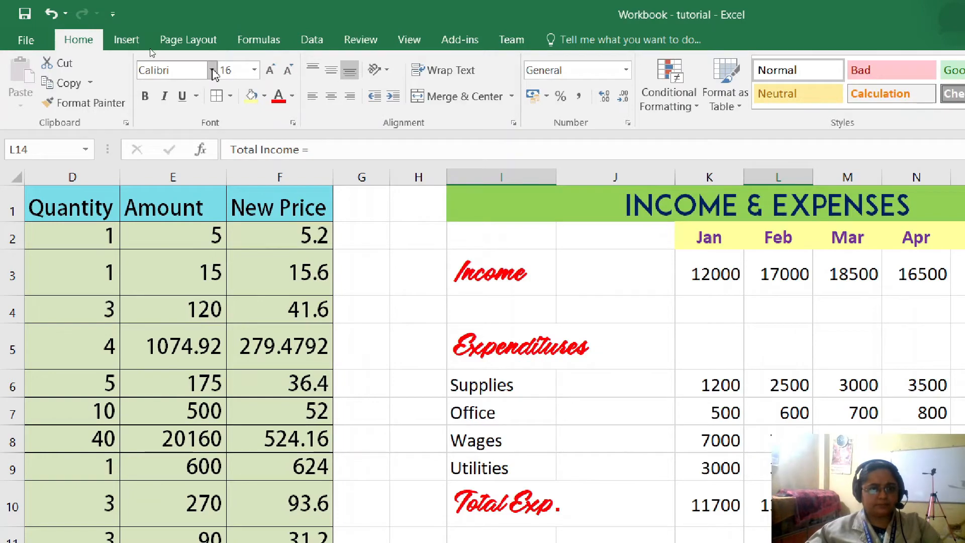
pyautogui.click(212, 71)
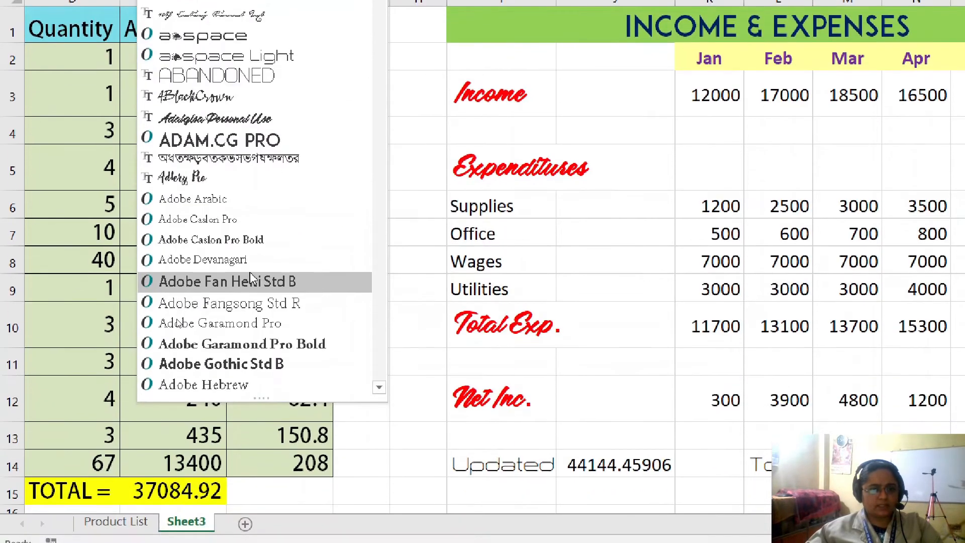
pyautogui.click(251, 280)
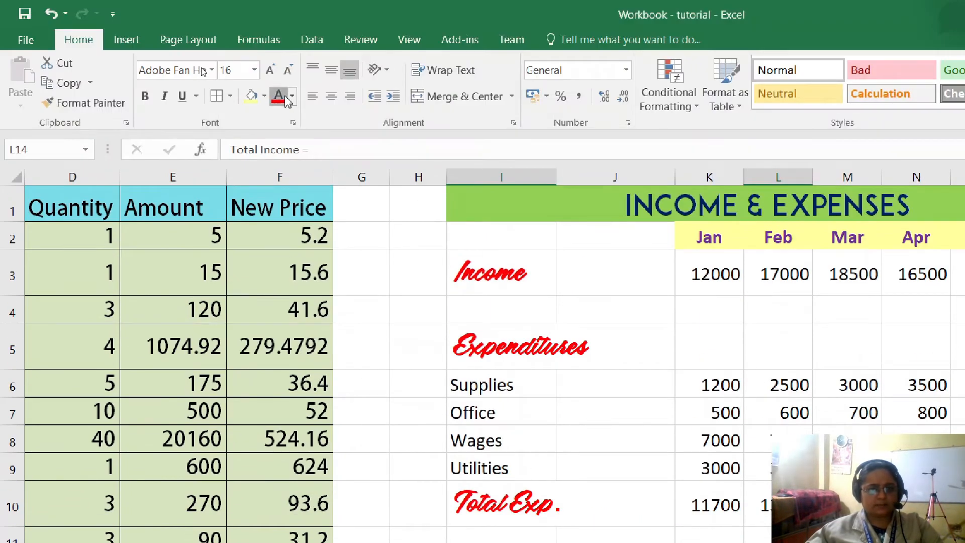
pyautogui.click(292, 98)
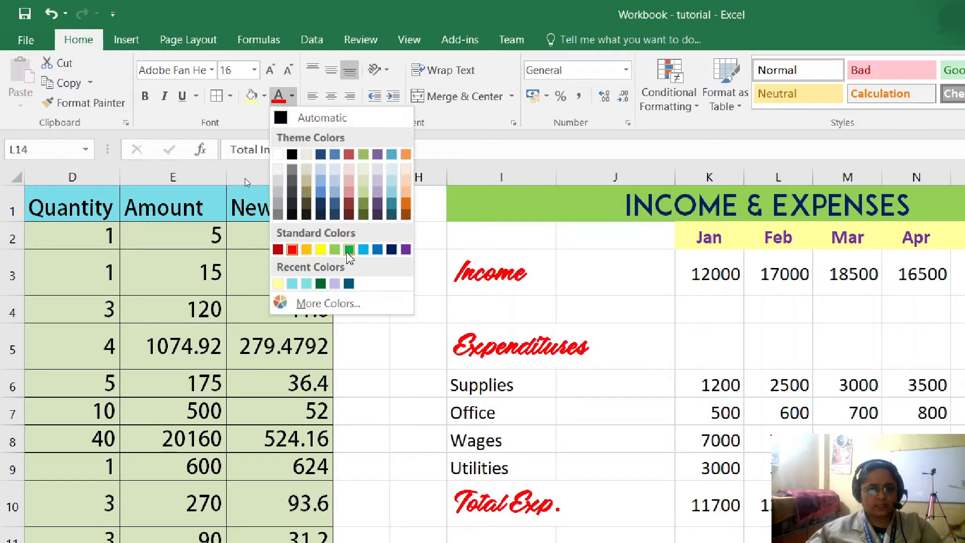
pyautogui.click(350, 250)
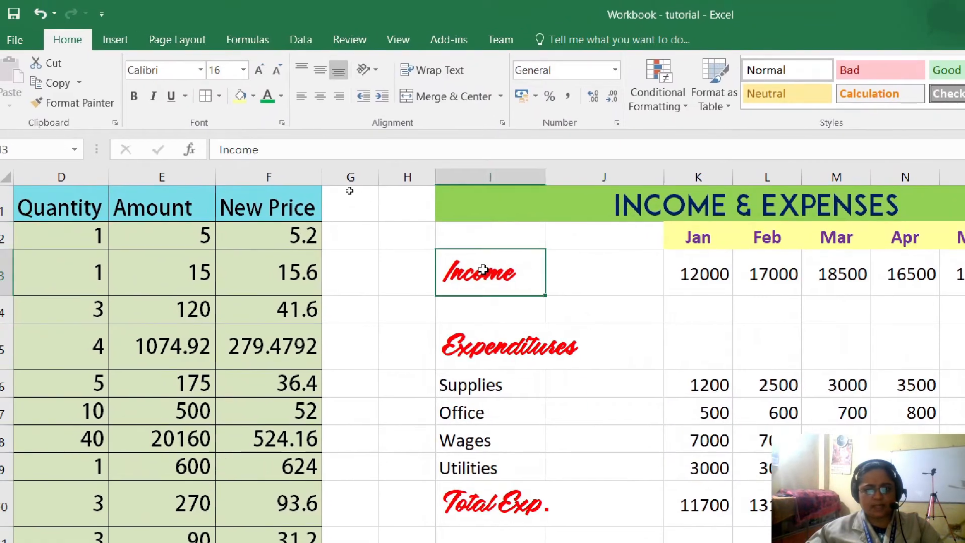
# - Apply all borders to the table body I3:P12 and fill its label columns I3:J12 with light orange
pyautogui.moveTo(483, 270); pyautogui.dragTo(663, 379)
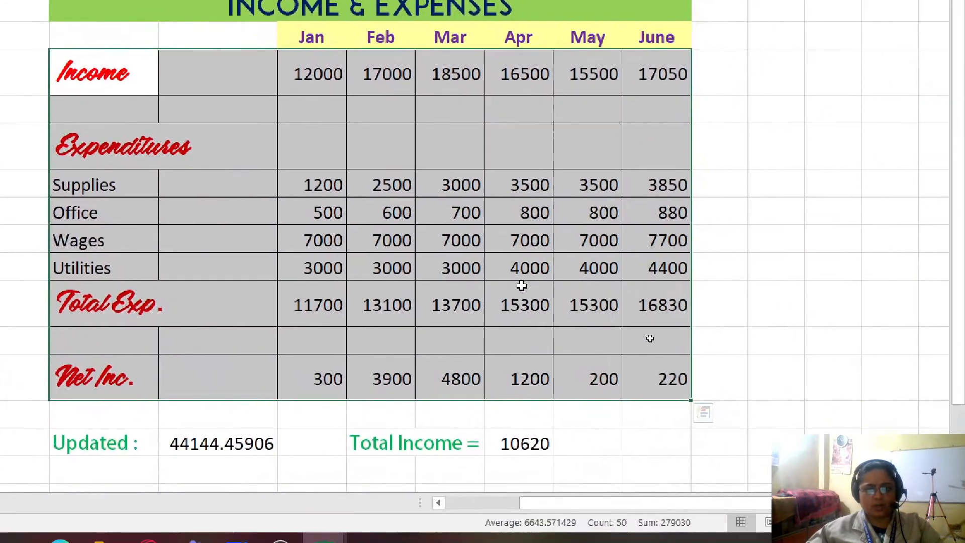
pyautogui.click(905, 439)
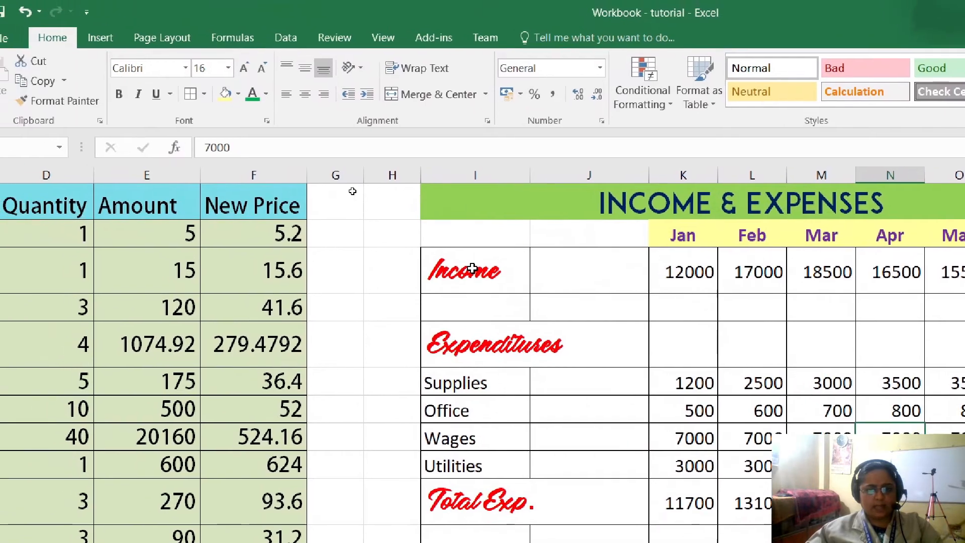
pyautogui.moveTo(240, 170); pyautogui.dragTo(277, 230)
pyautogui.moveTo(503, 302); pyautogui.dragTo(578, 535)
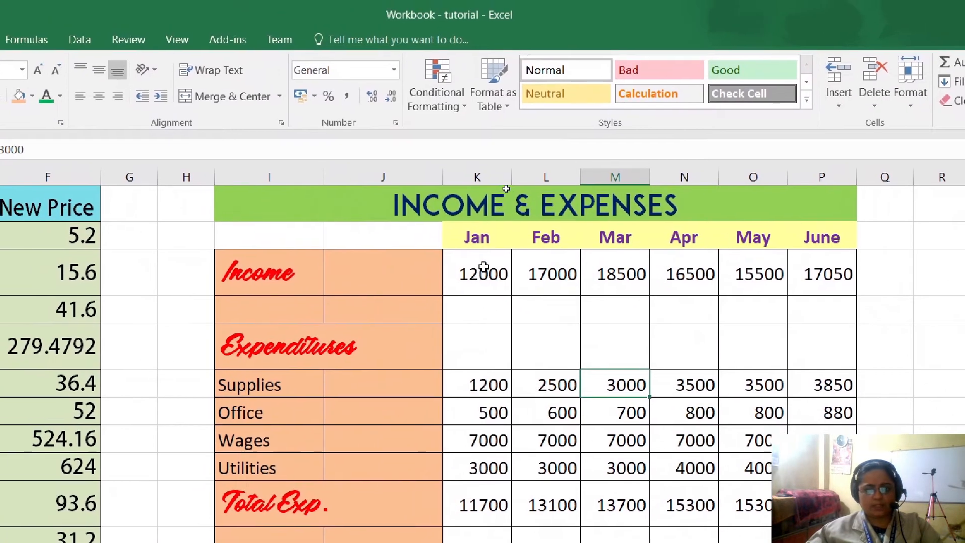
# - Fill the monthly income values K3:P3 with a light blue theme color
pyautogui.moveTo(706, 272); pyautogui.dragTo(855, 470)
pyautogui.moveTo(523, 312); pyautogui.dragTo(673, 395)
pyautogui.click(329, 101)
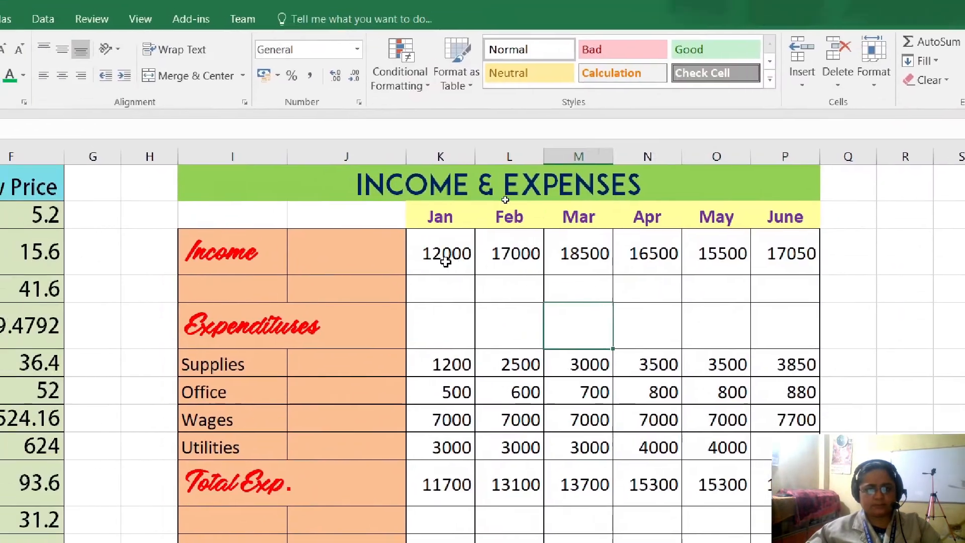
pyautogui.moveTo(491, 270); pyautogui.dragTo(799, 268)
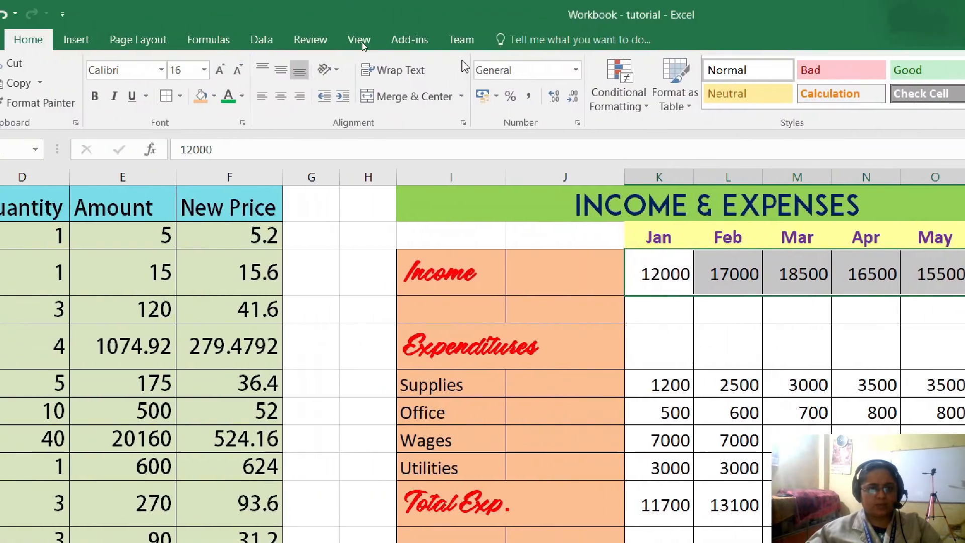
pyautogui.click(265, 97)
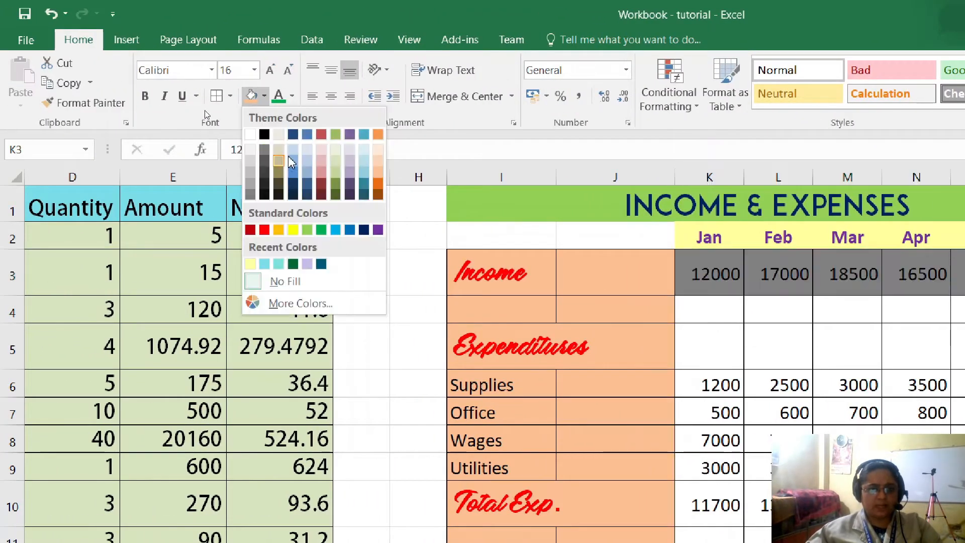
pyautogui.click(308, 165)
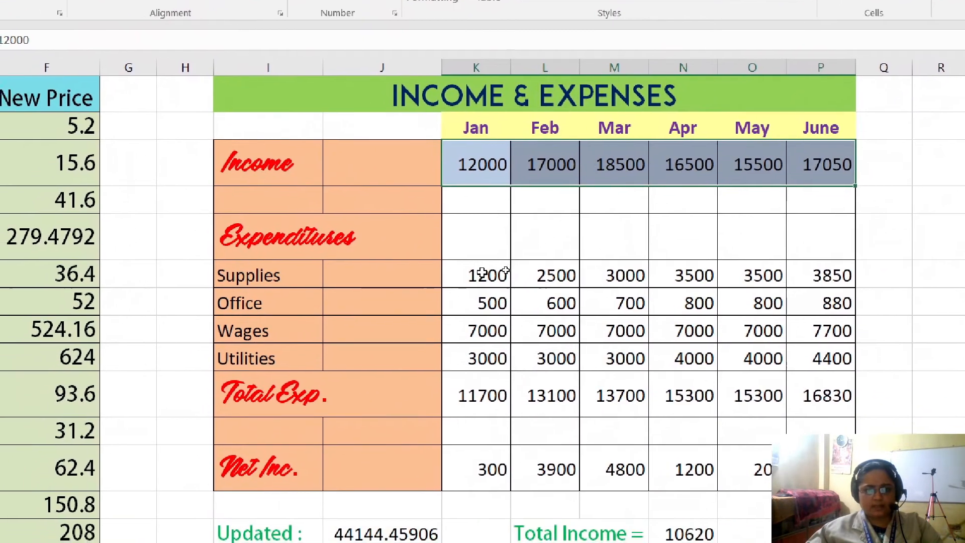
# - Apply the same light blue theme fill to the Supplies through Utilities values in K6:P9
pyautogui.moveTo(487, 274); pyautogui.dragTo(649, 331)
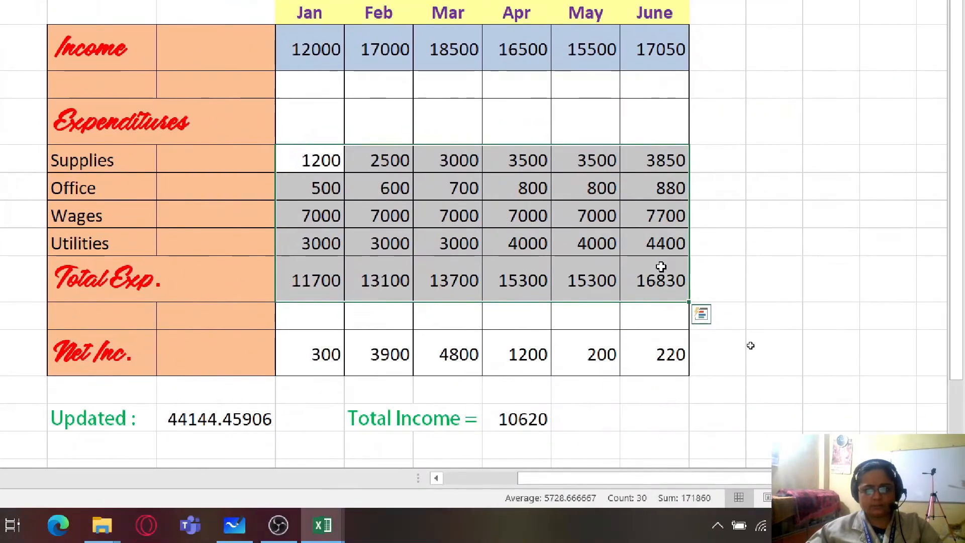
pyautogui.keyDown('shift'); pyautogui.click(711, 254); pyautogui.keyUp('shift')
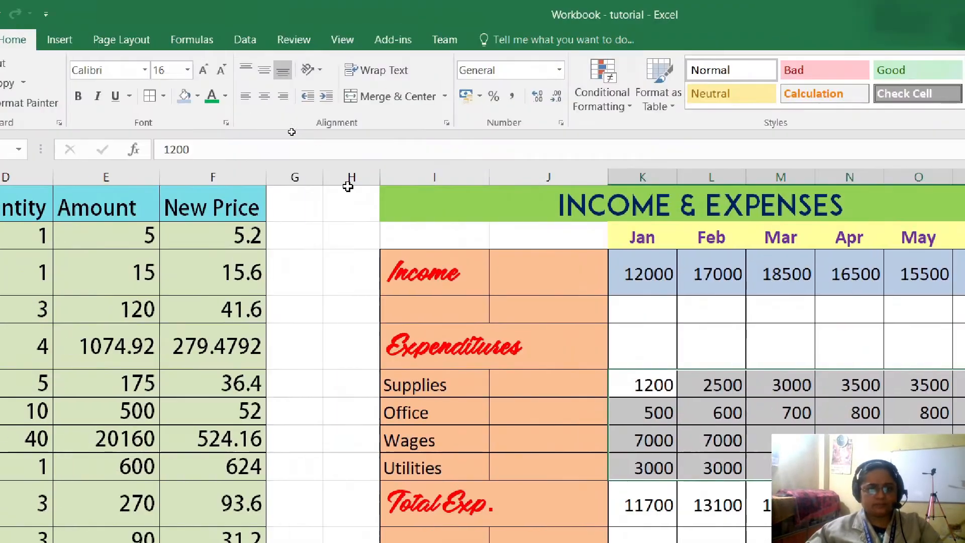
pyautogui.click(251, 100)
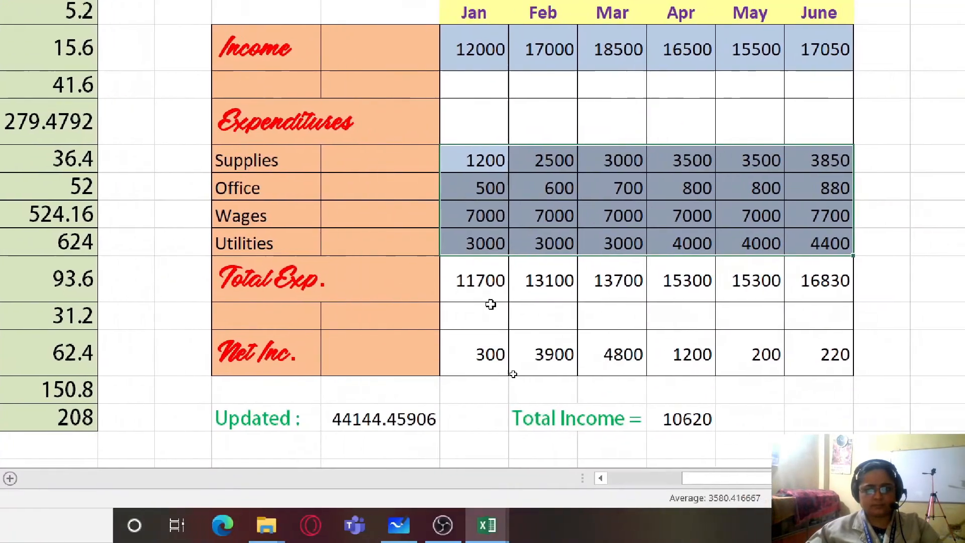
# - Fill the Total Exp. values K10:P10 and the Net Inc. values K12:P12 with the bright standard Light Blue
pyautogui.moveTo(706, 506); pyautogui.dragTo(600, 298)
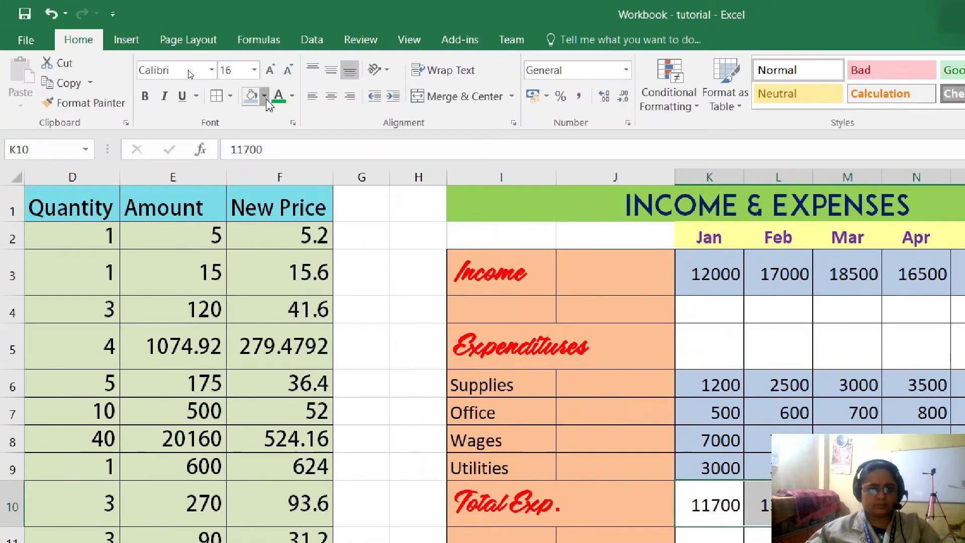
pyautogui.click(264, 97)
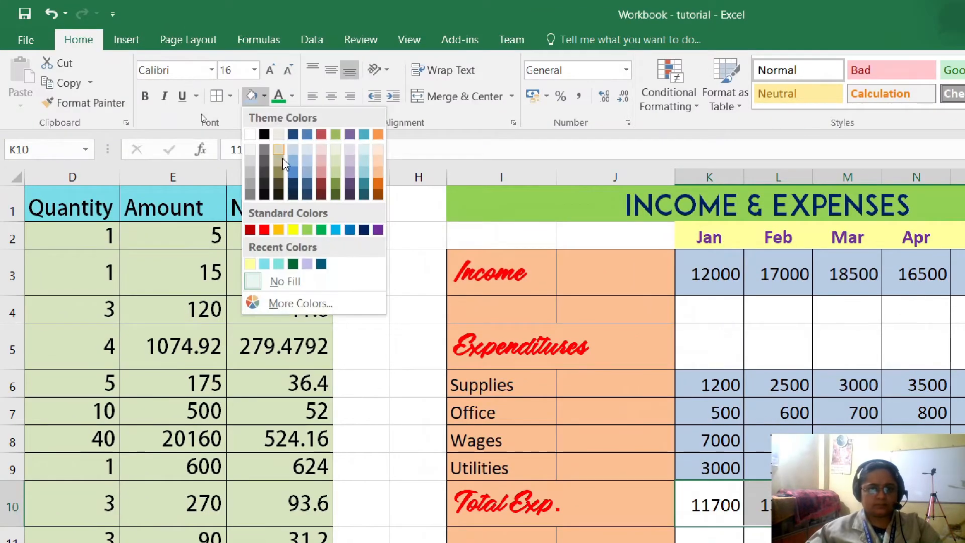
pyautogui.click(334, 230)
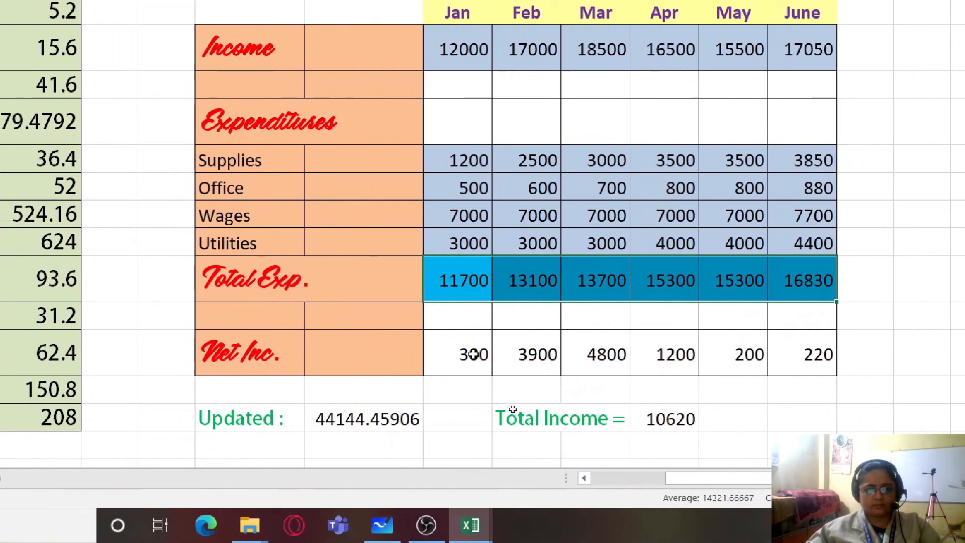
pyautogui.moveTo(474, 355); pyautogui.dragTo(790, 360)
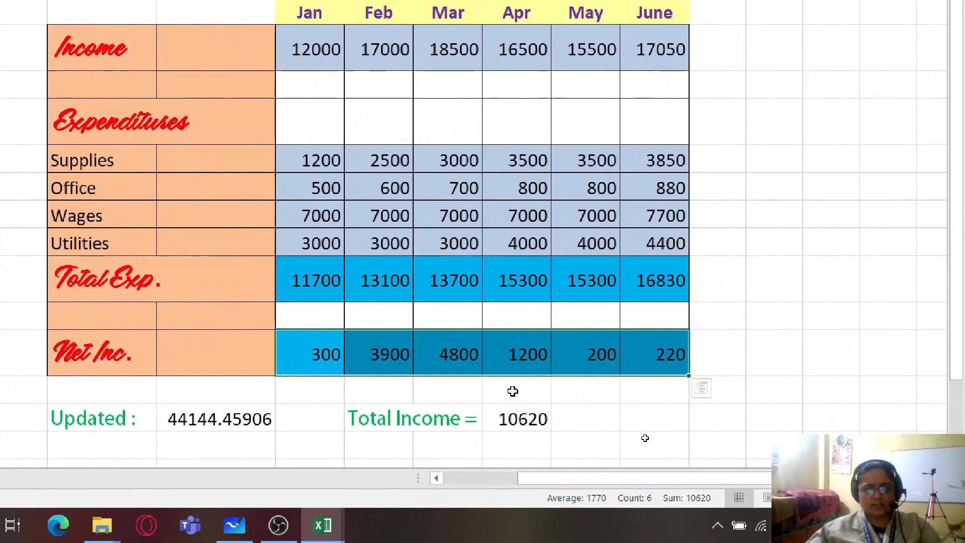
pyautogui.click(570, 440)
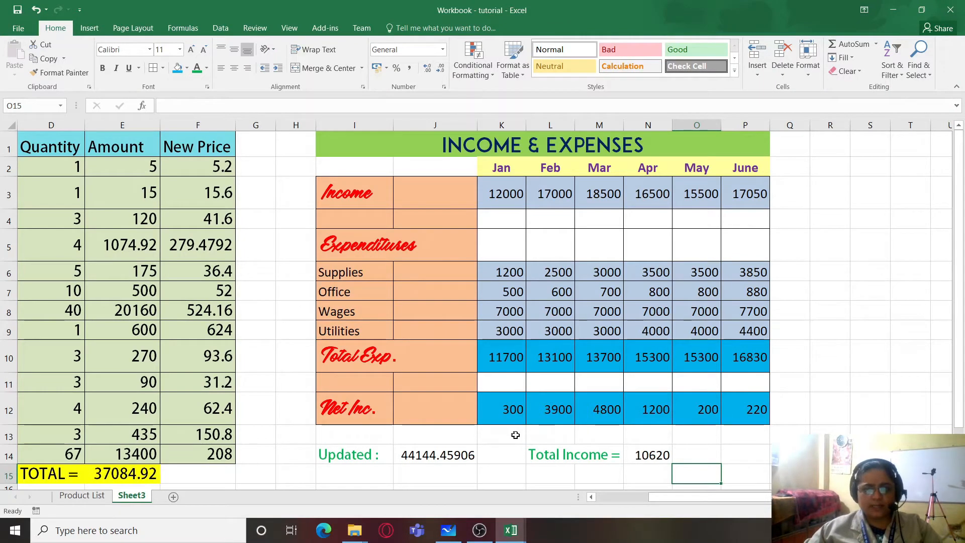
# - Examine the font options of the Format Cells dialog for an empty cell below the tables, without changing anything
pyautogui.press('Up')
pyautogui.press('Up')
pyautogui.press('Right')
pyautogui.press('Right')
pyautogui.scroll(-3, 367, 432)
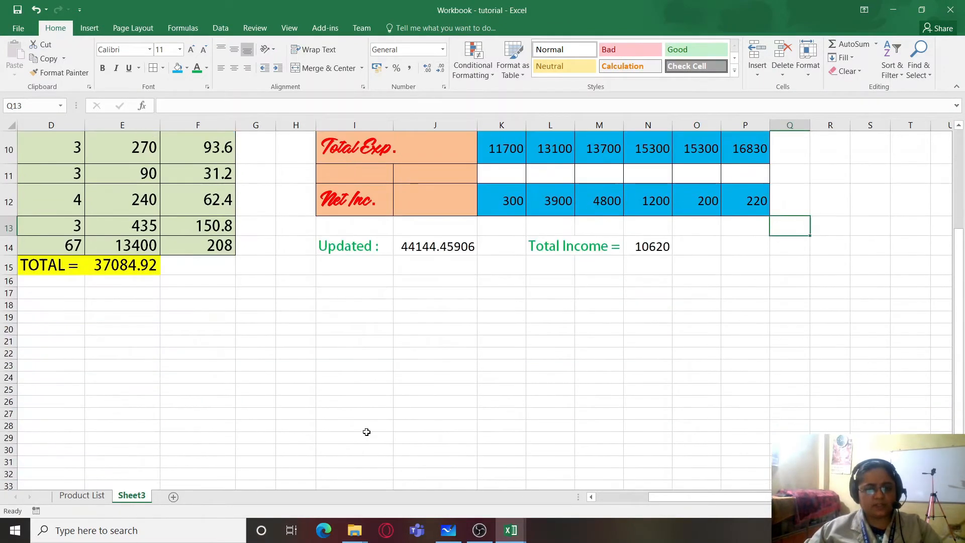
pyautogui.click(264, 328)
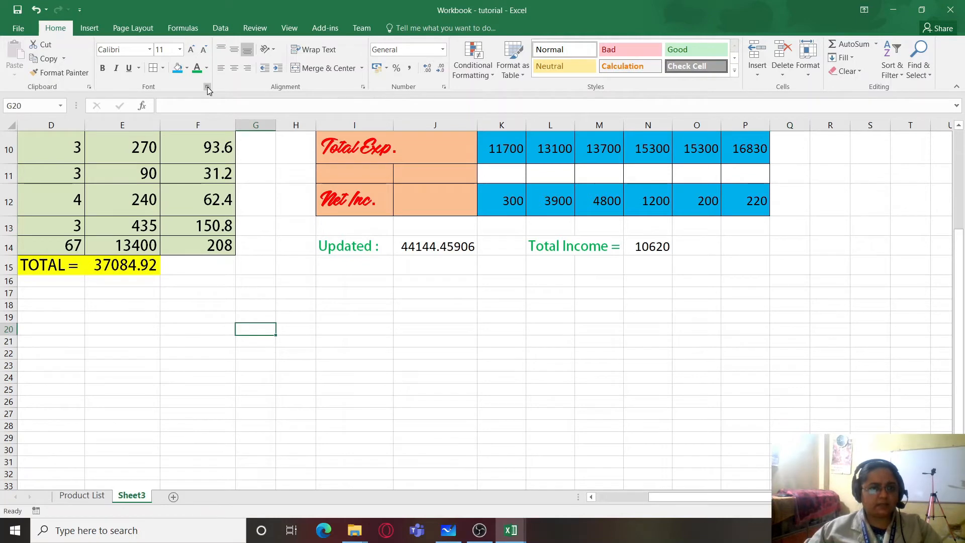
pyautogui.hotkey('ctrl', 'shift', 'f')
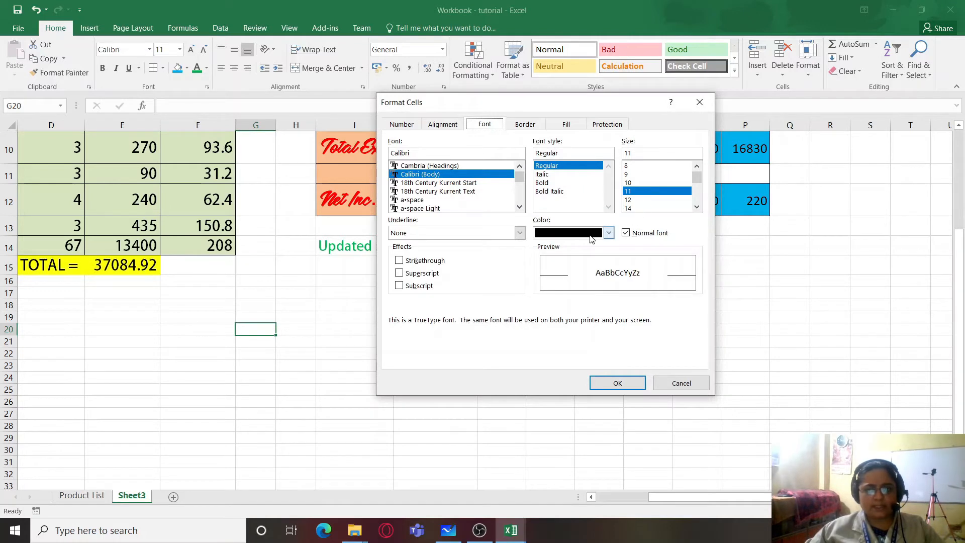
pyautogui.click(699, 102)
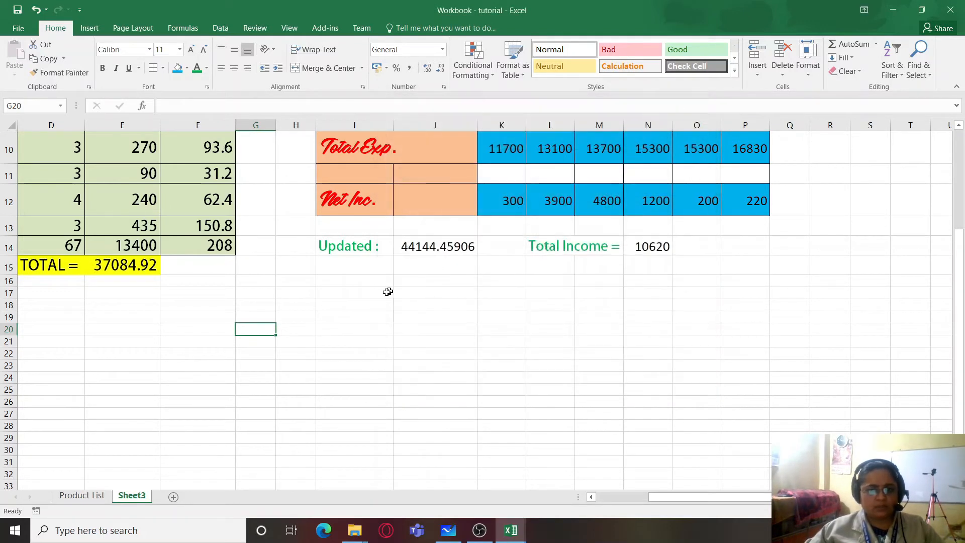
# - Examine the Number, Alignment, Font, Border, Fill and Protection settings in the Format Cells dialog for the Updated label
pyautogui.click(386, 293)
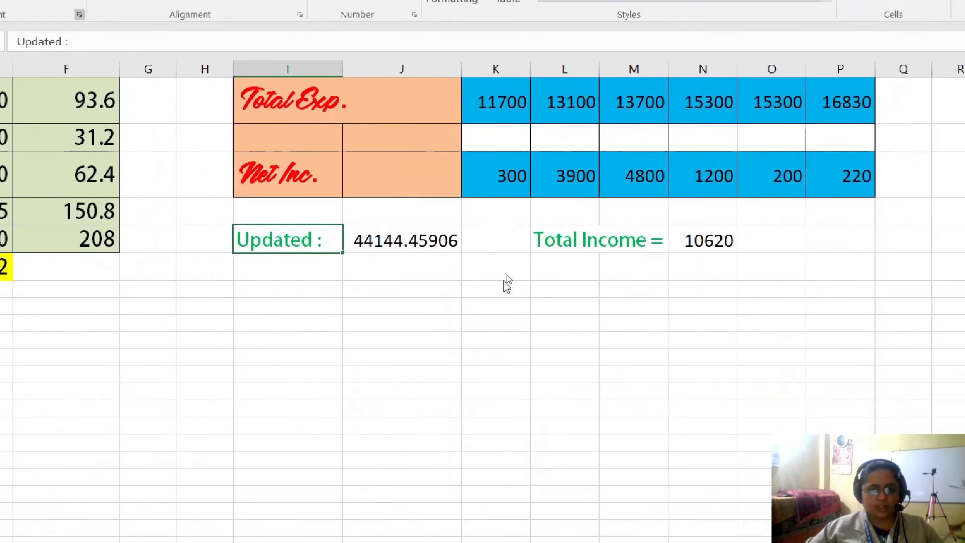
pyautogui.click(293, 124)
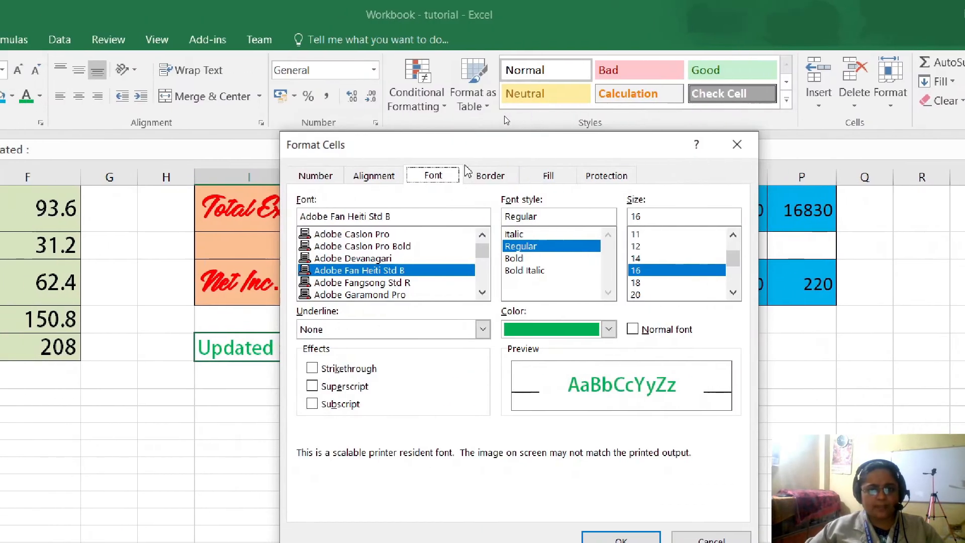
pyautogui.moveTo(446, 147); pyautogui.dragTo(577, 136)
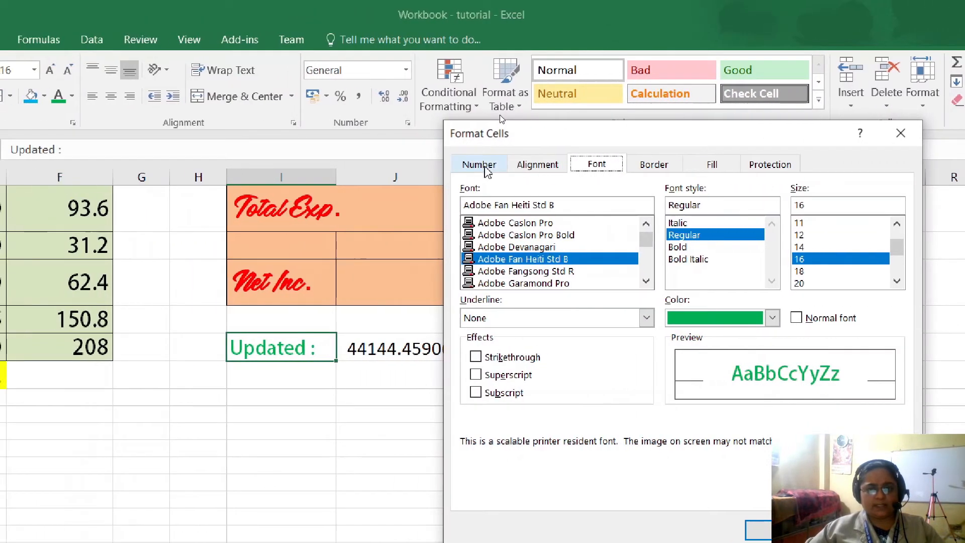
pyautogui.click(480, 164)
pyautogui.click(523, 165)
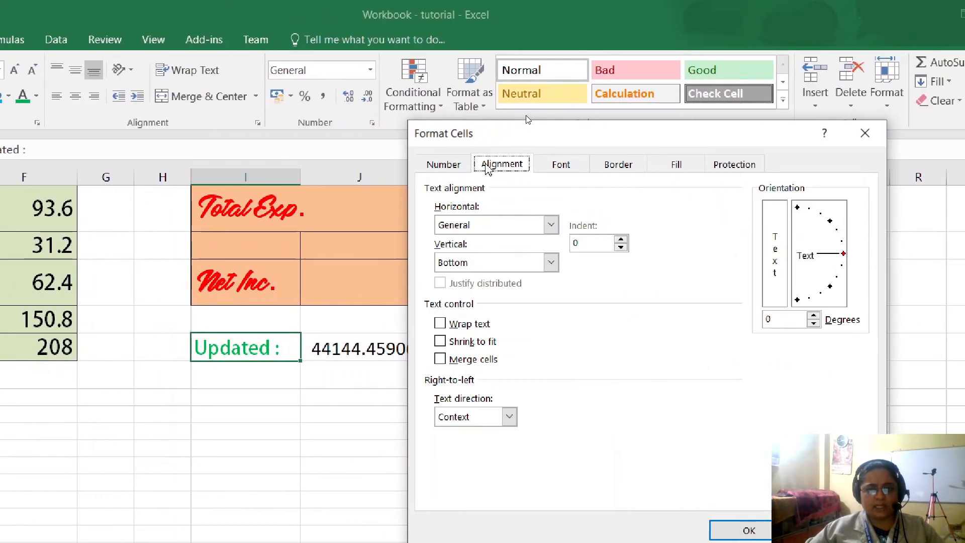
pyautogui.click(561, 165)
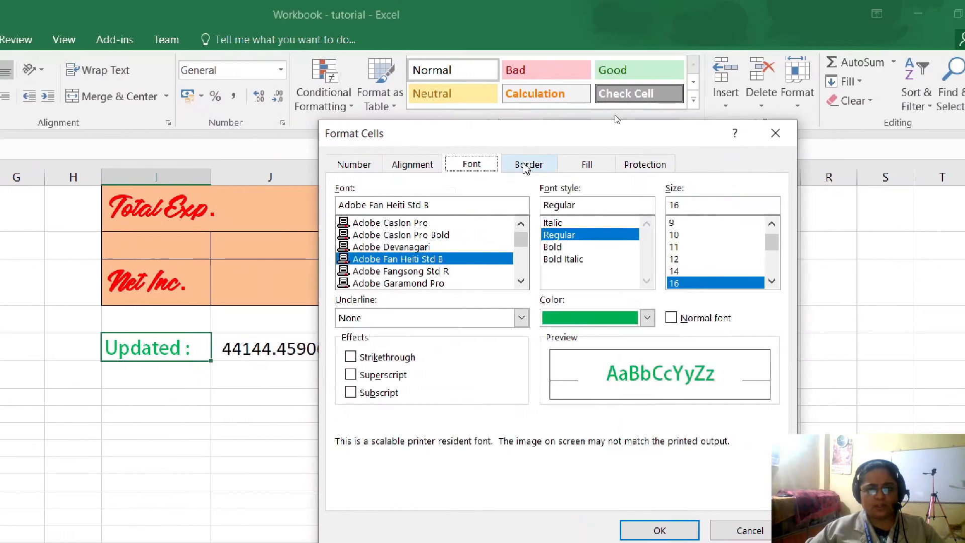
pyautogui.click(619, 165)
pyautogui.click(693, 165)
pyautogui.click(591, 165)
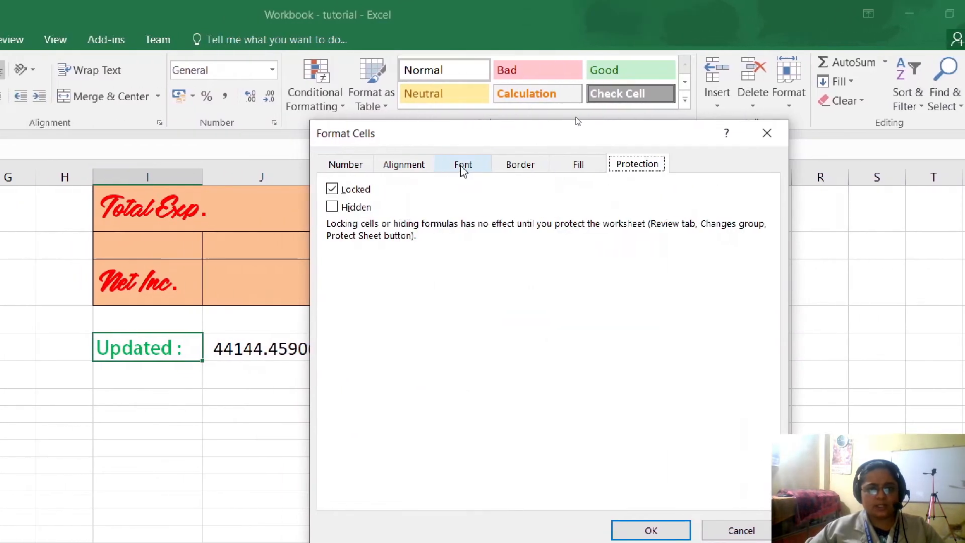
# - Set the Updated label to Adobe Caslon Pro Bold with the standard blue font color in the Format Cells dialog
pyautogui.click(417, 164)
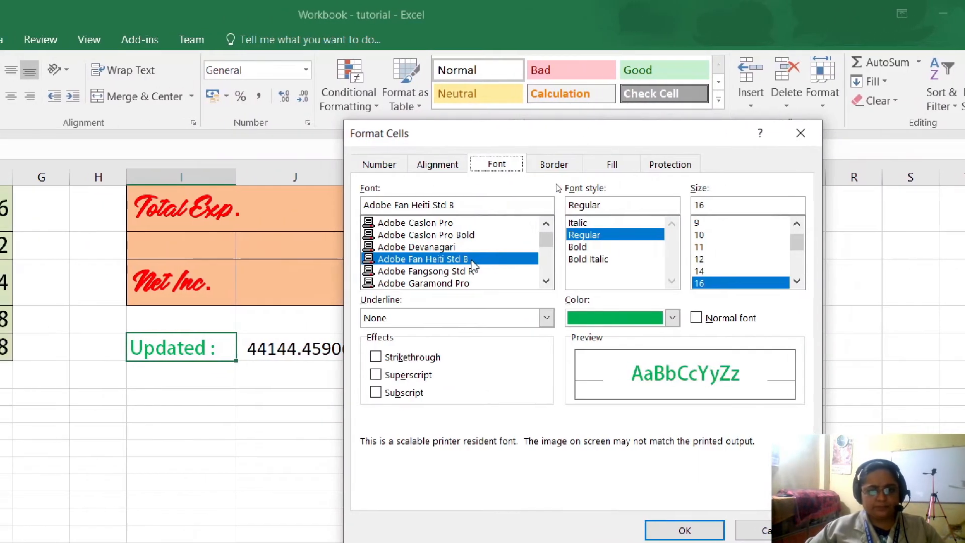
pyautogui.click(433, 258)
pyautogui.click(421, 247)
pyautogui.click(417, 236)
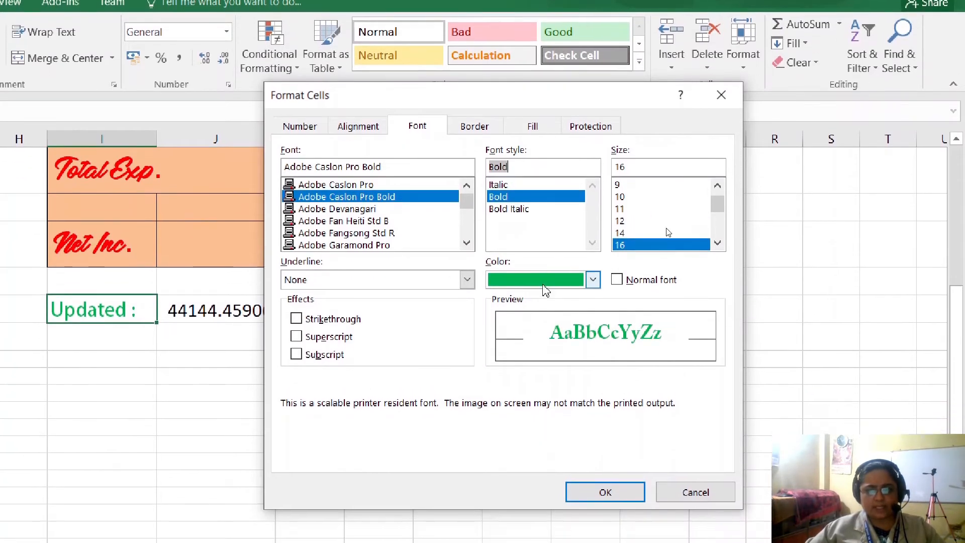
pyautogui.click(544, 323)
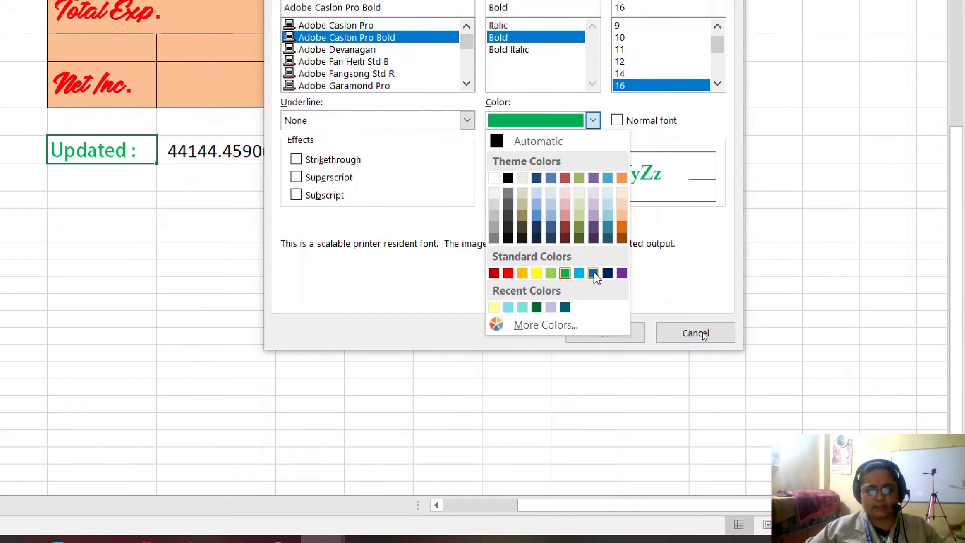
pyautogui.click(593, 273)
pyautogui.click(610, 302)
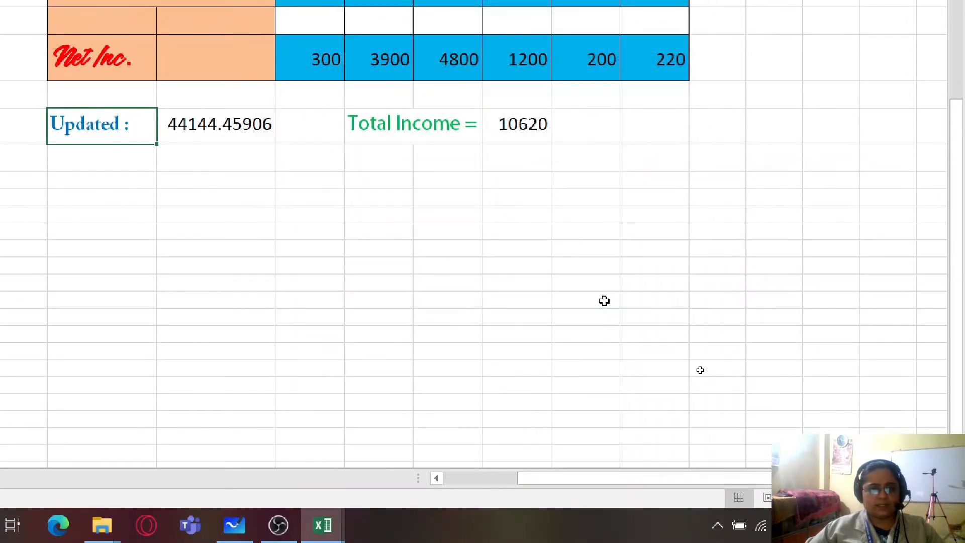
# - Copy the format of the Updated label to the Total Income label with Format Painter
pyautogui.click(169, 173)
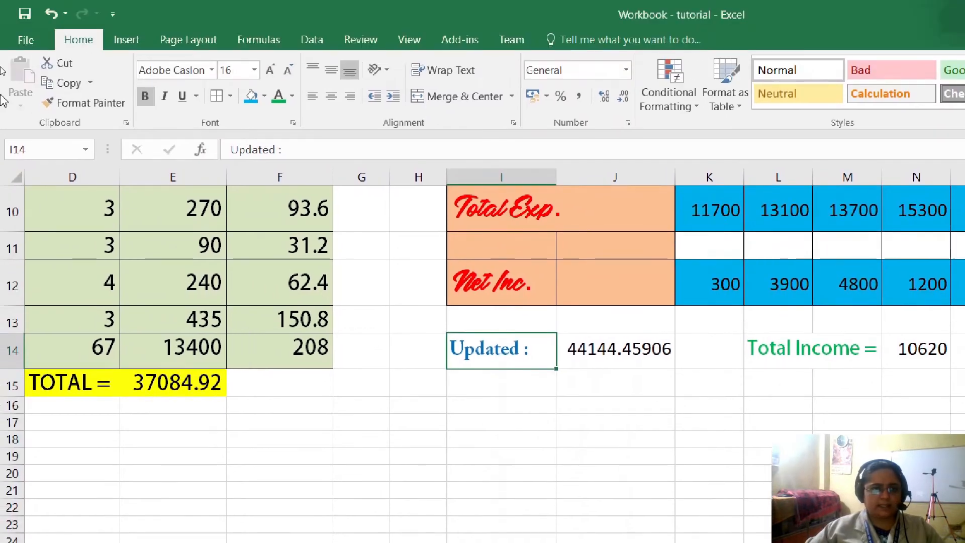
pyautogui.click(66, 106)
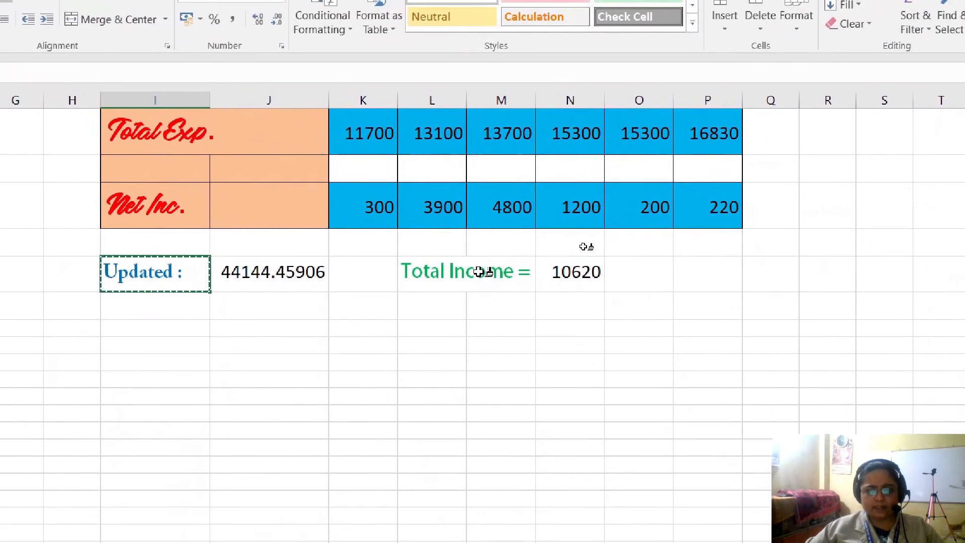
pyautogui.click(834, 357)
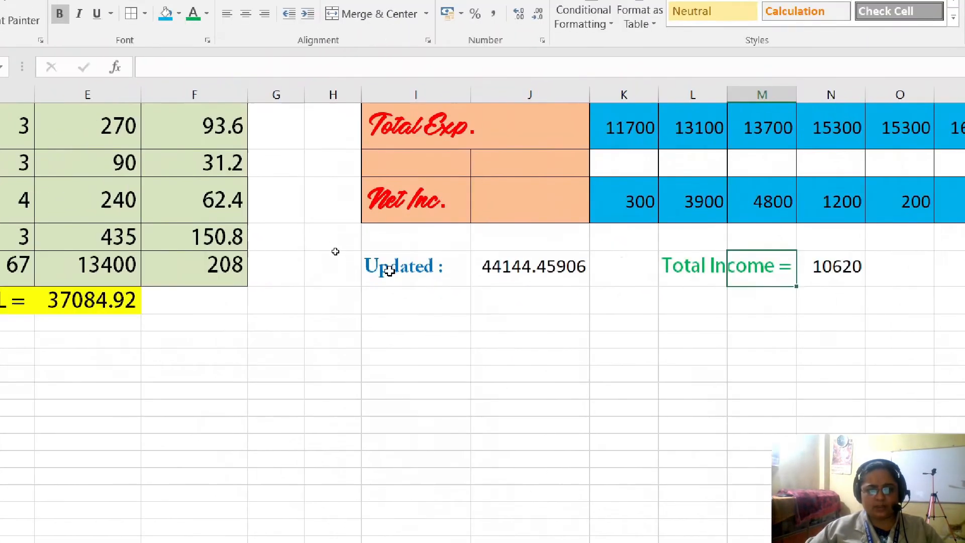
pyautogui.click(142, 260)
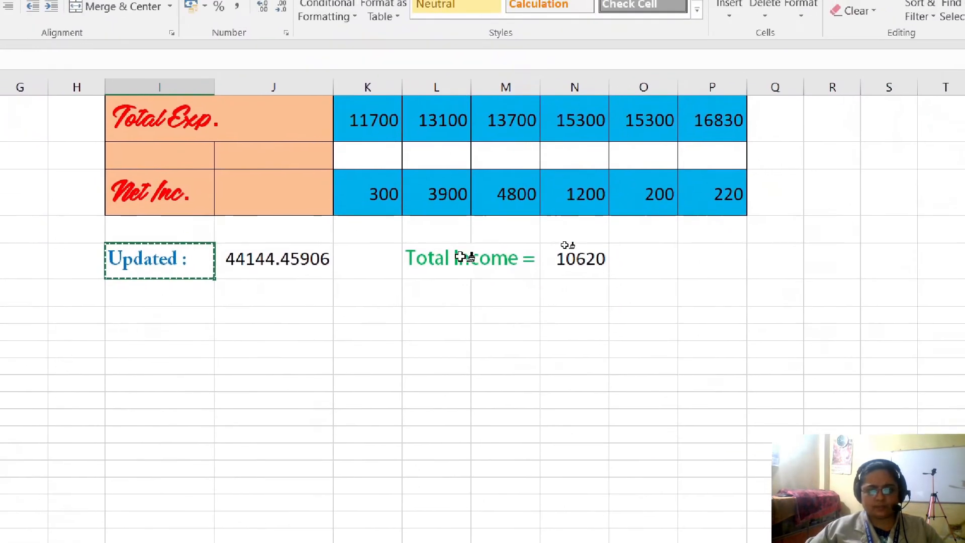
pyautogui.click(799, 349)
pyautogui.click(681, 439)
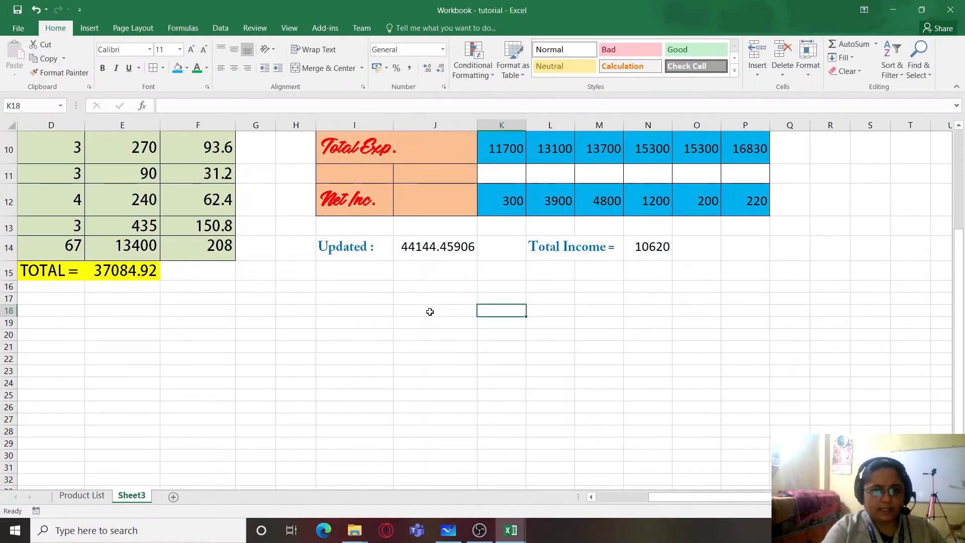
pyautogui.scroll(-3, 429, 311)
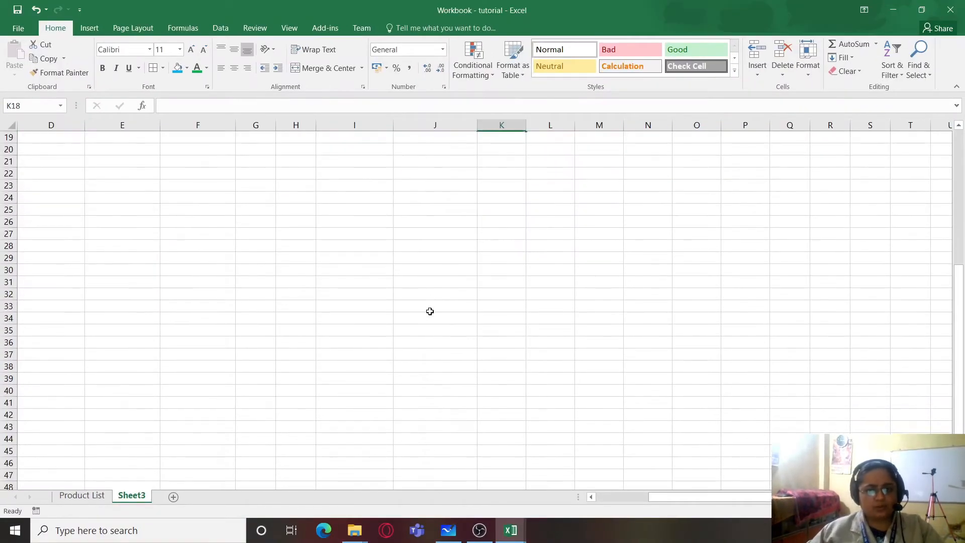
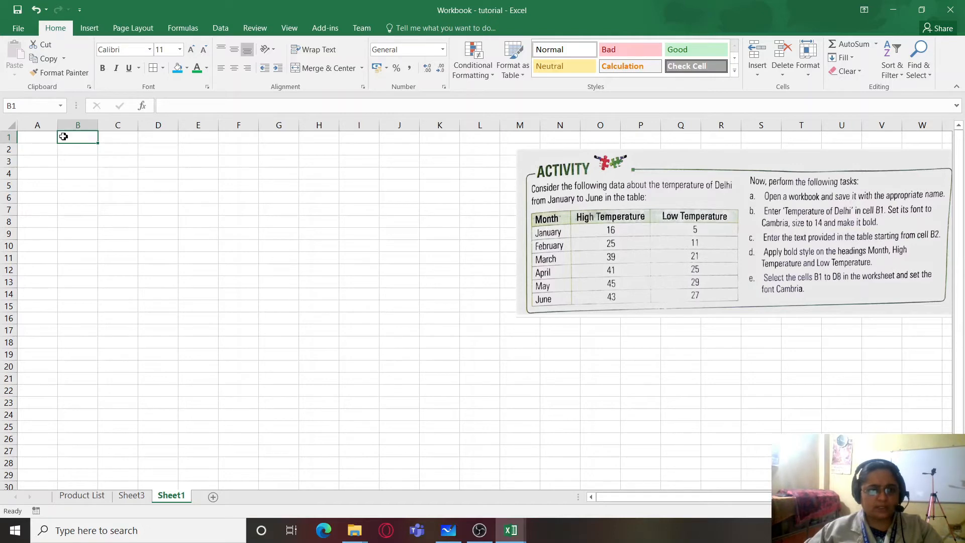
# - Switch to Microsoft Whiteboard to review the temperature activity's tasks, and return to the Excel worksheet
pyautogui.click(61, 178)
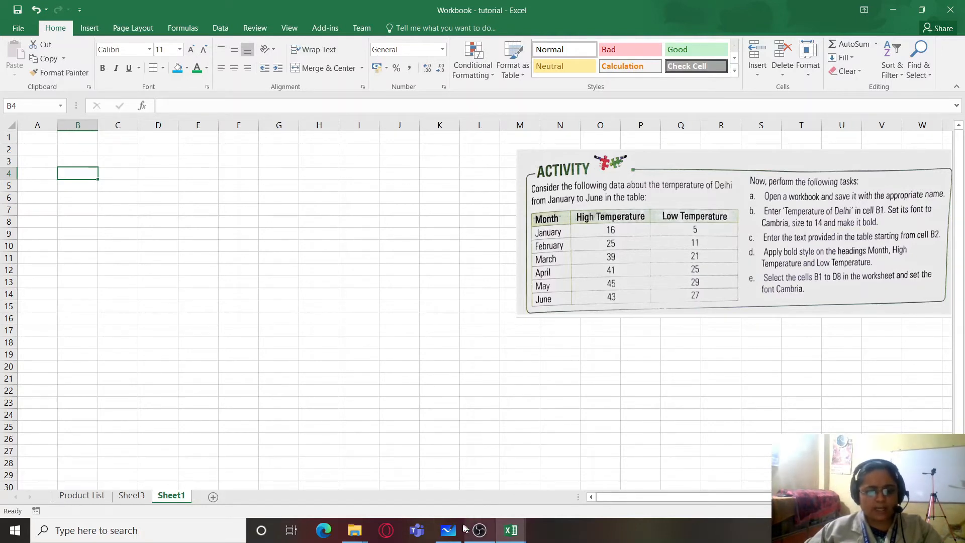
pyautogui.click(448, 531)
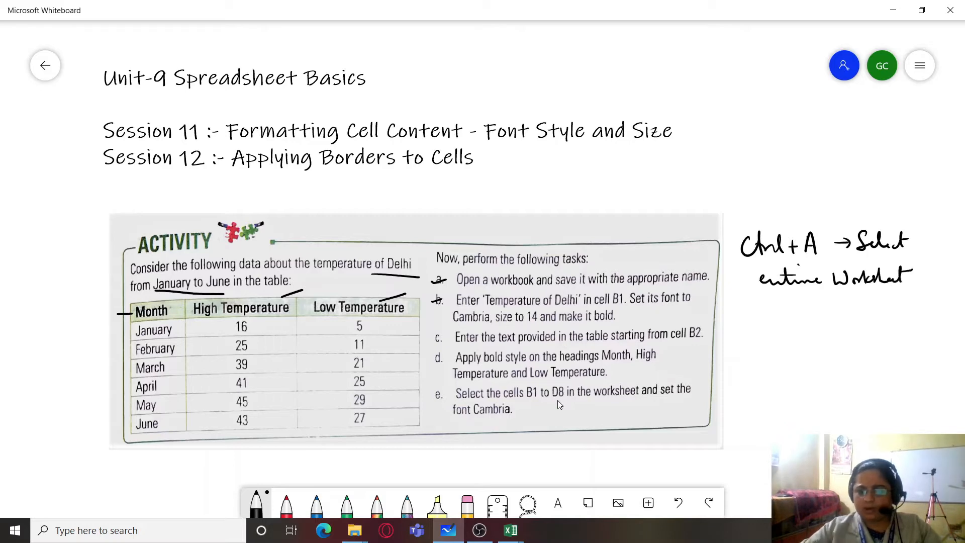
pyautogui.hotkey('alt', 'Tab')
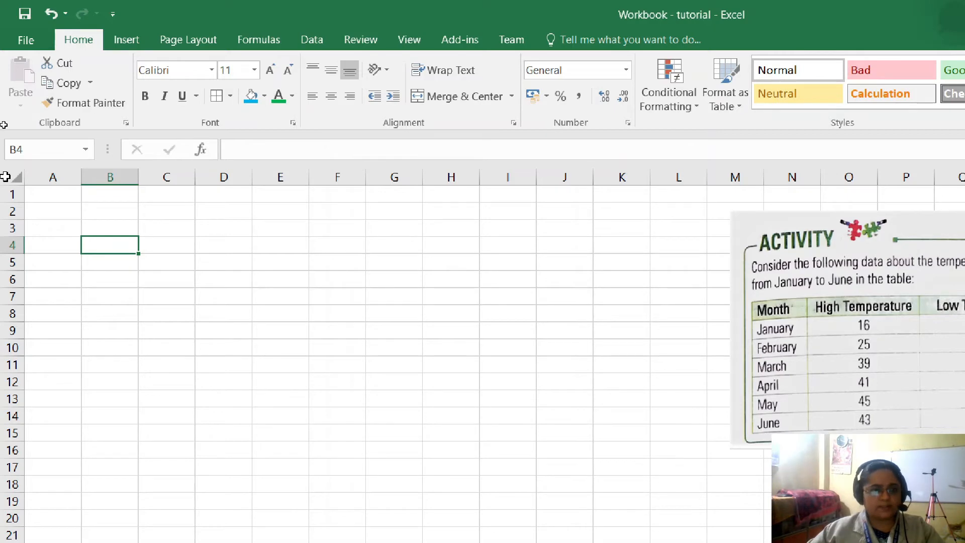
# - Set the font of the entire worksheet to Adobe Fan Heiti Std B at size 20
pyautogui.click(12, 177)
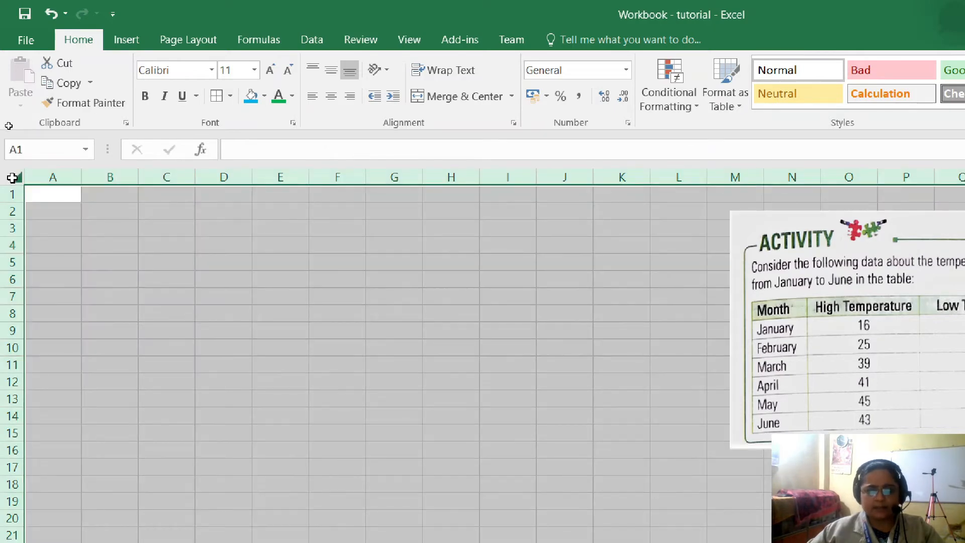
pyautogui.click(211, 70)
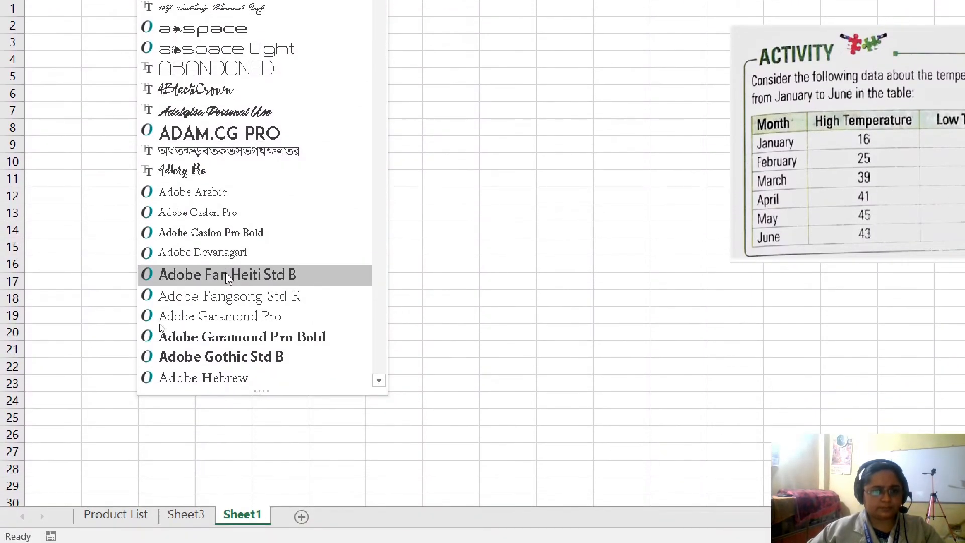
pyautogui.click(227, 326)
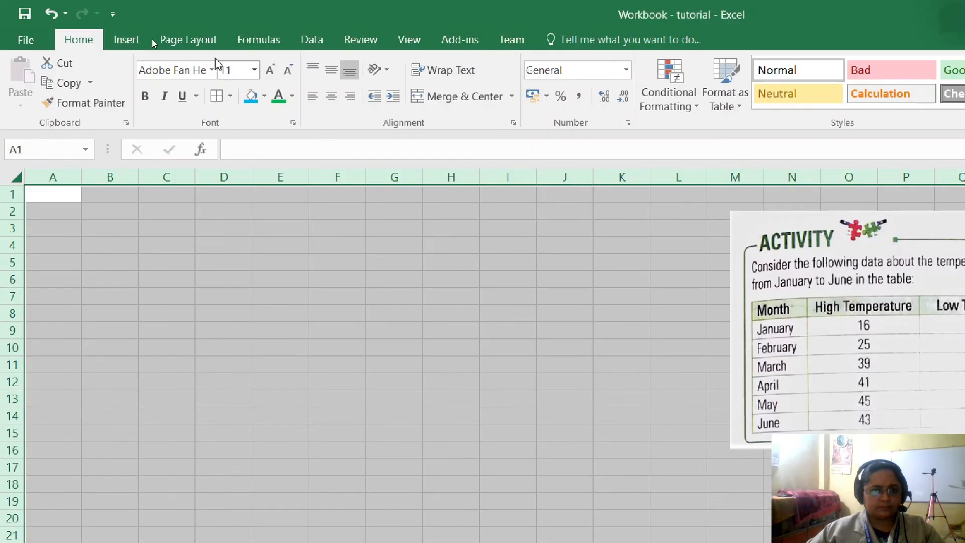
pyautogui.click(254, 70)
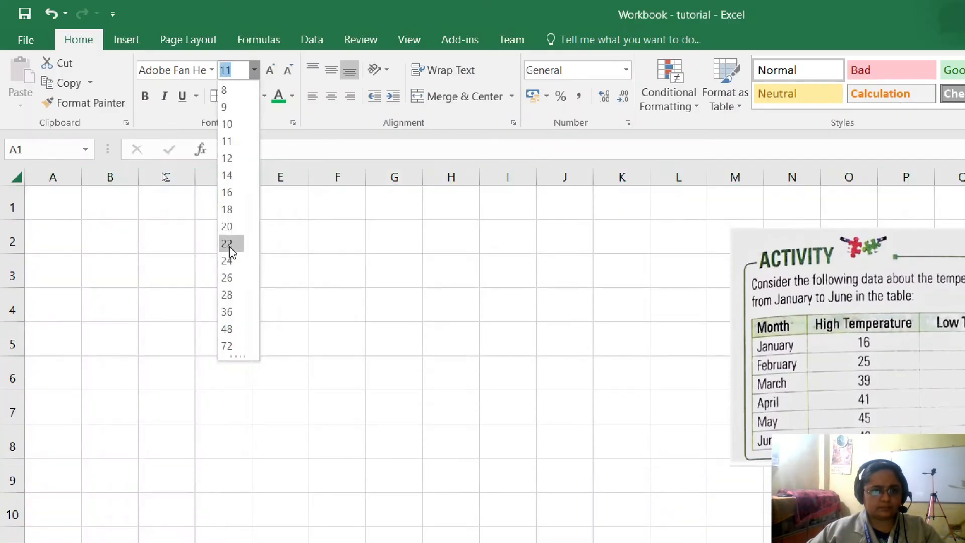
pyautogui.click(229, 227)
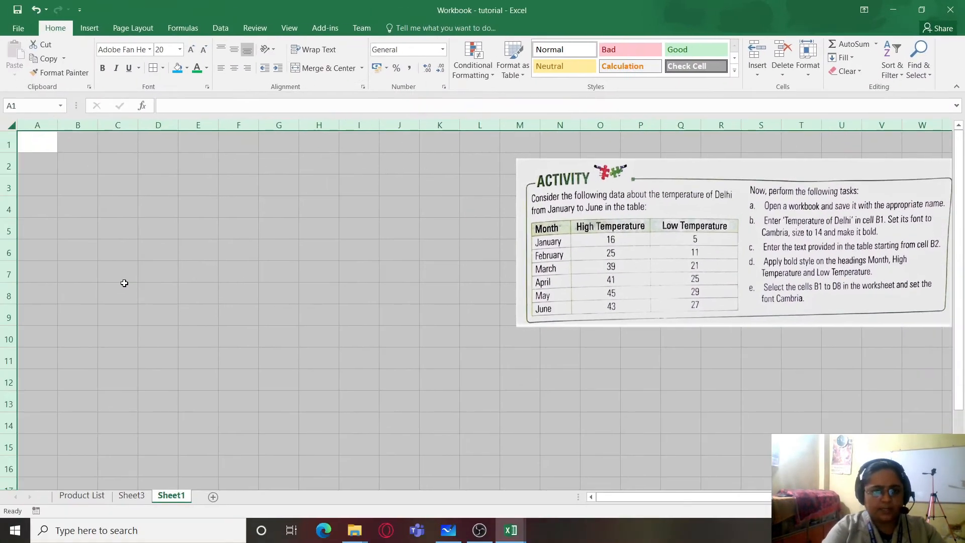
pyautogui.click(77, 139)
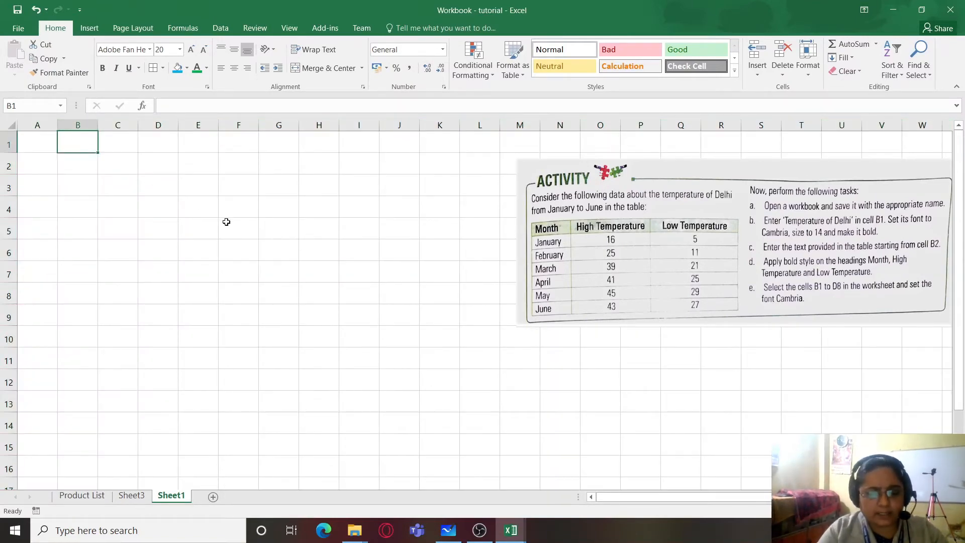
pyautogui.write('M')
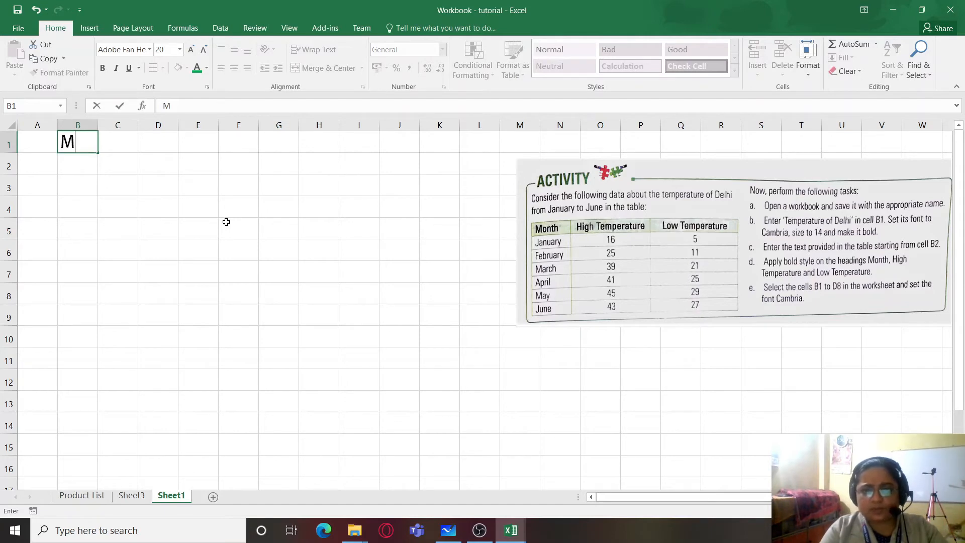
pyautogui.press('Left')
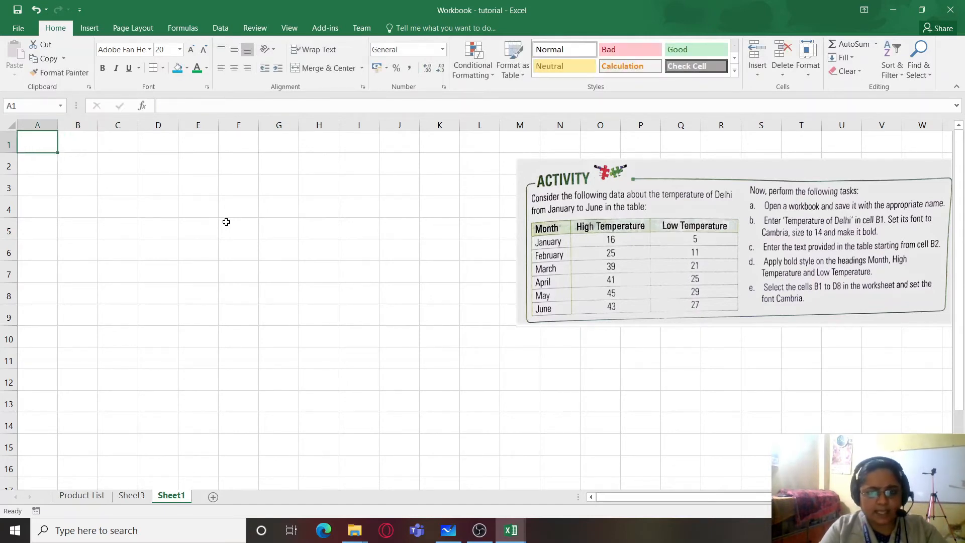
pyautogui.write('Mont')
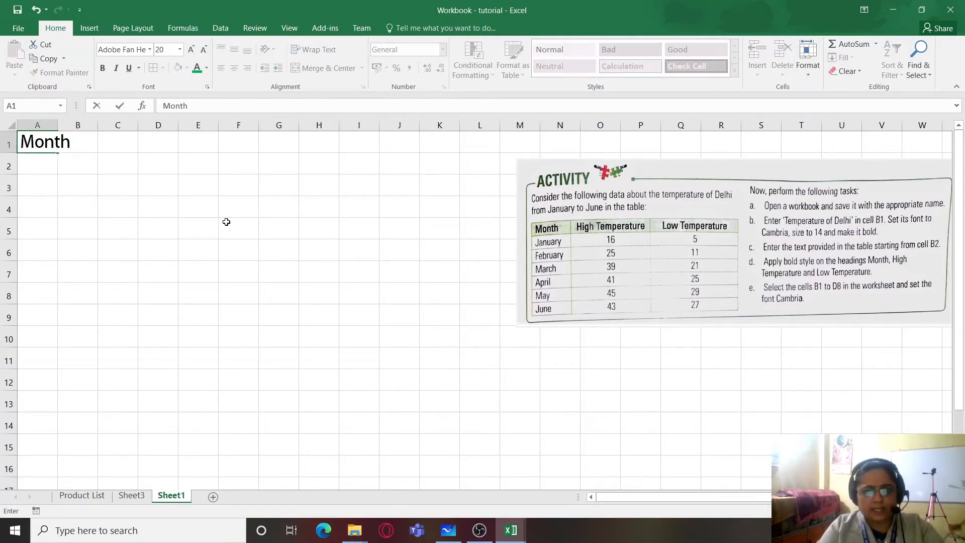
pyautogui.write('h')
pyautogui.hotkey('ctrl', 'Return')
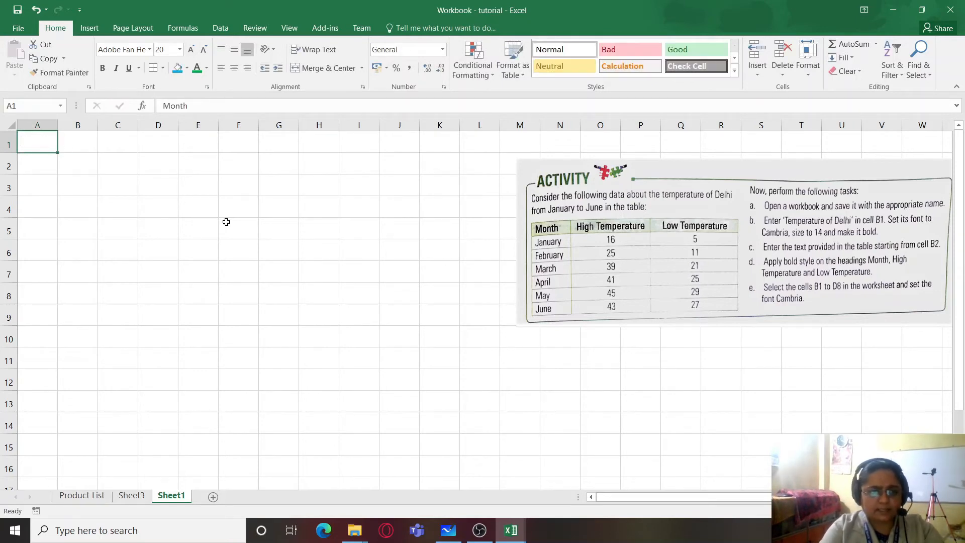
# - Enter the headings Month, High Temperature and Low Temperature in cells A1 to C1
pyautogui.write('Month')
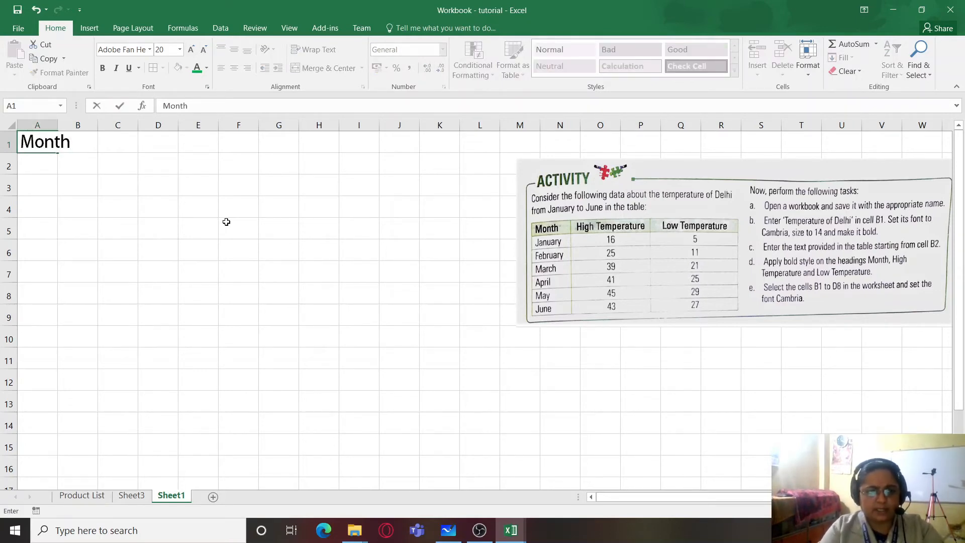
pyautogui.press('Right')
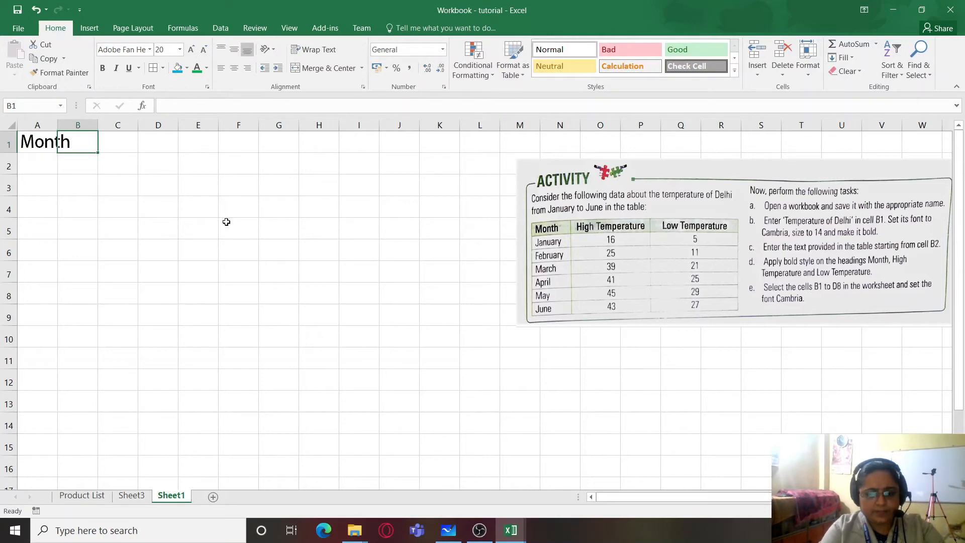
pyautogui.write('High Temperature')
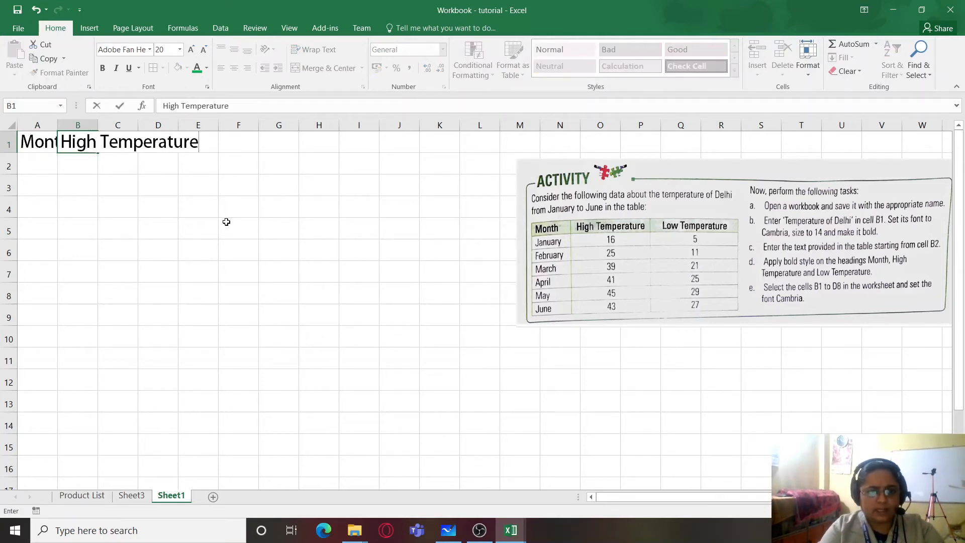
pyautogui.press('Right')
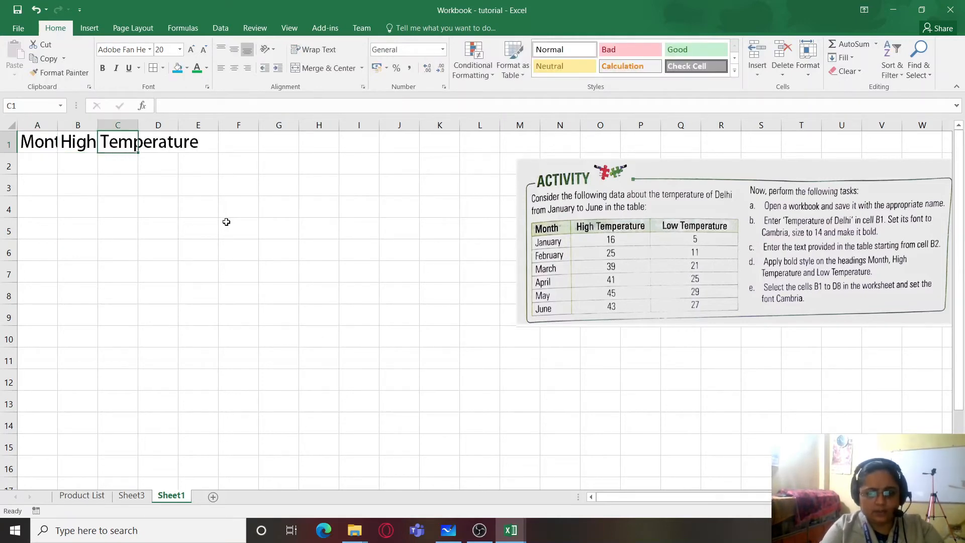
pyautogui.write('Low Tempe')
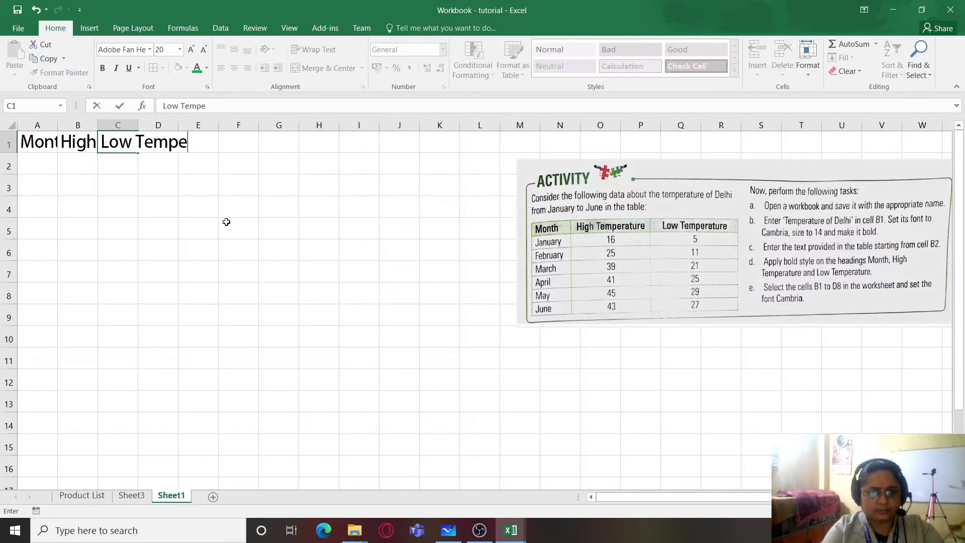
pyautogui.write('rature')
pyautogui.press('Return')
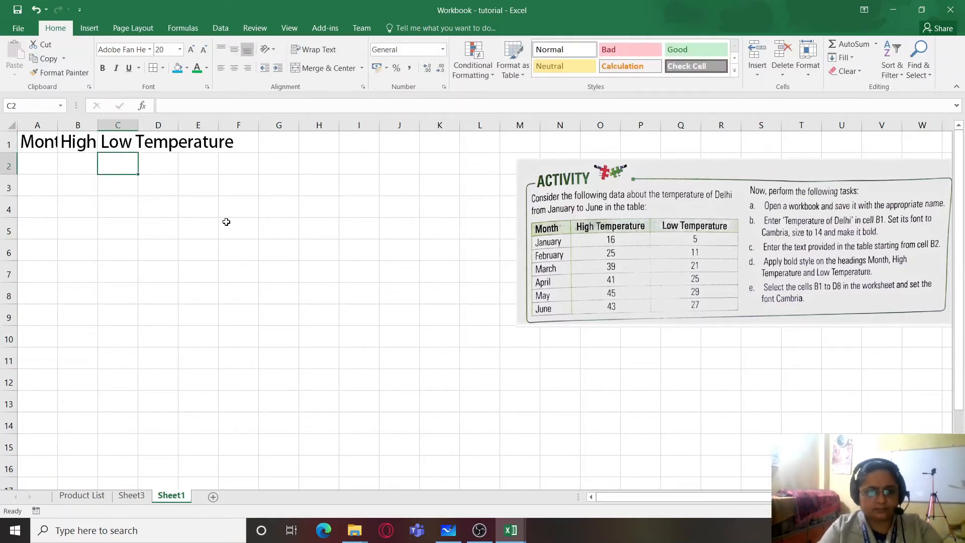
# - Fill A2:C7 with the high/low temperatures: January 16/5, February 25/11, March 39/21, April 41/25, May 45/29 and June 43/27
pyautogui.press('Left')
pyautogui.press('Left')
pyautogui.write('J')
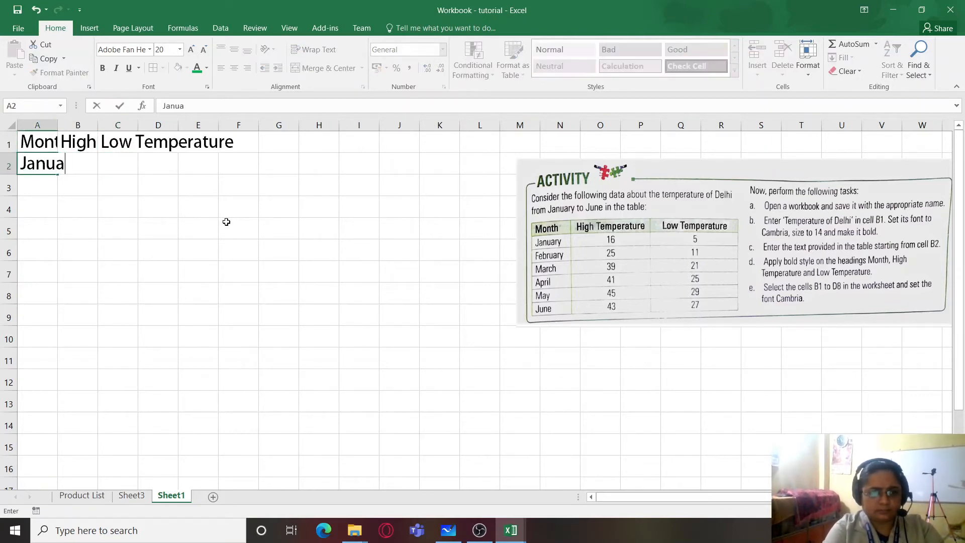
pyautogui.press('Tab')
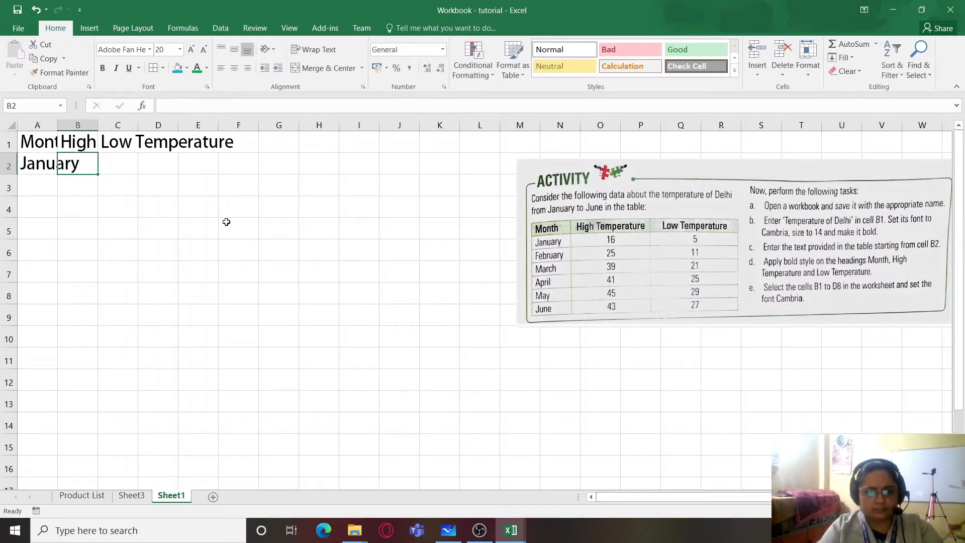
pyautogui.write('16')
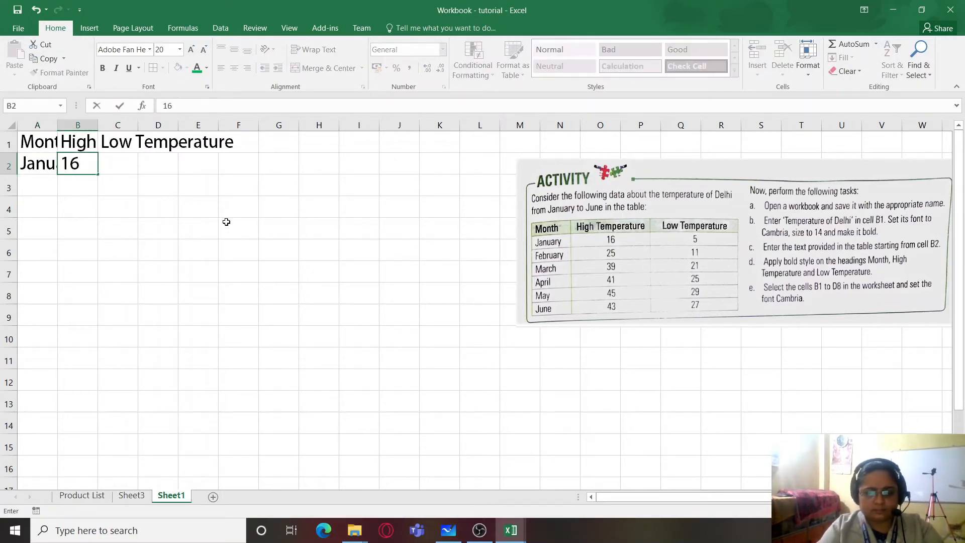
pyautogui.press('Tab')
pyautogui.press('Return')
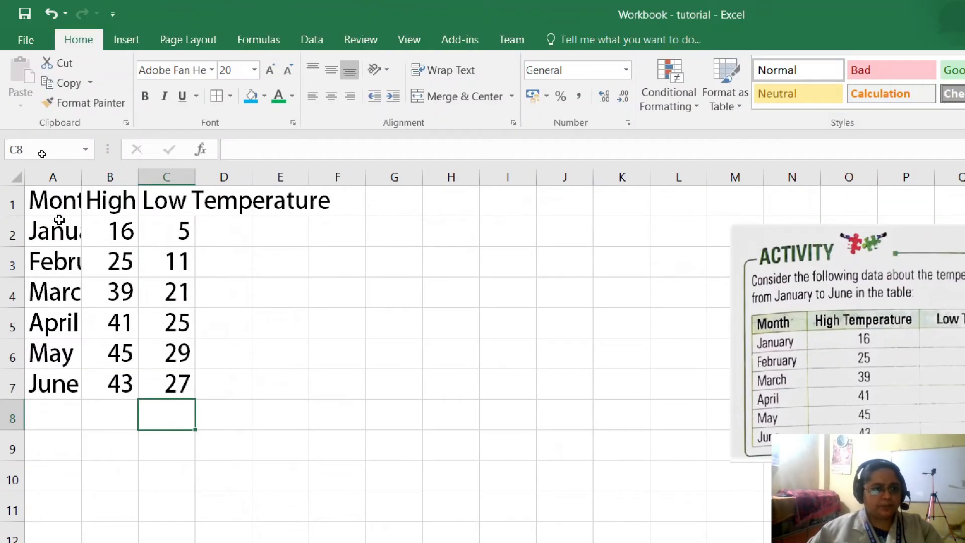
# - AutoFit the widths of columns A to C and move the activity picture closer to the temperature table
pyautogui.moveTo(52, 177); pyautogui.dragTo(155, 176)
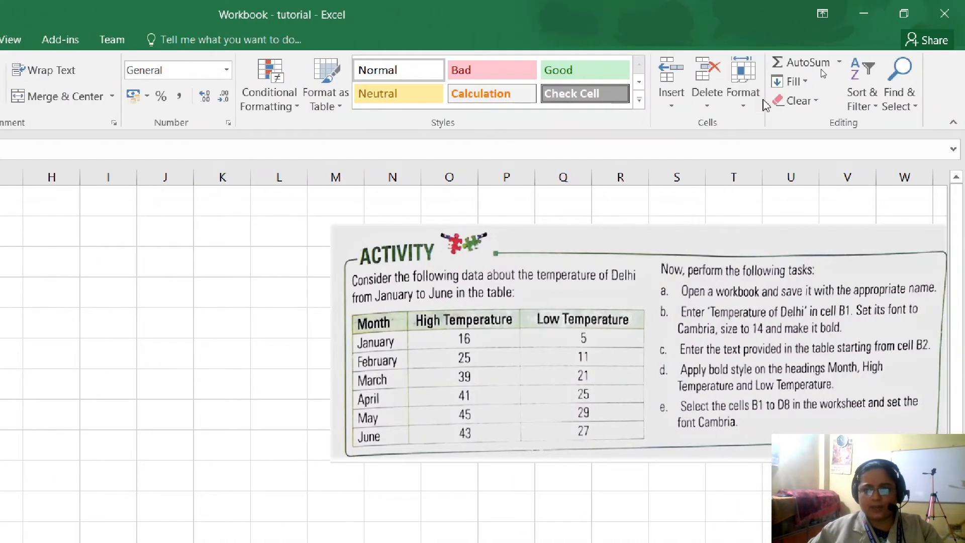
pyautogui.click(744, 98)
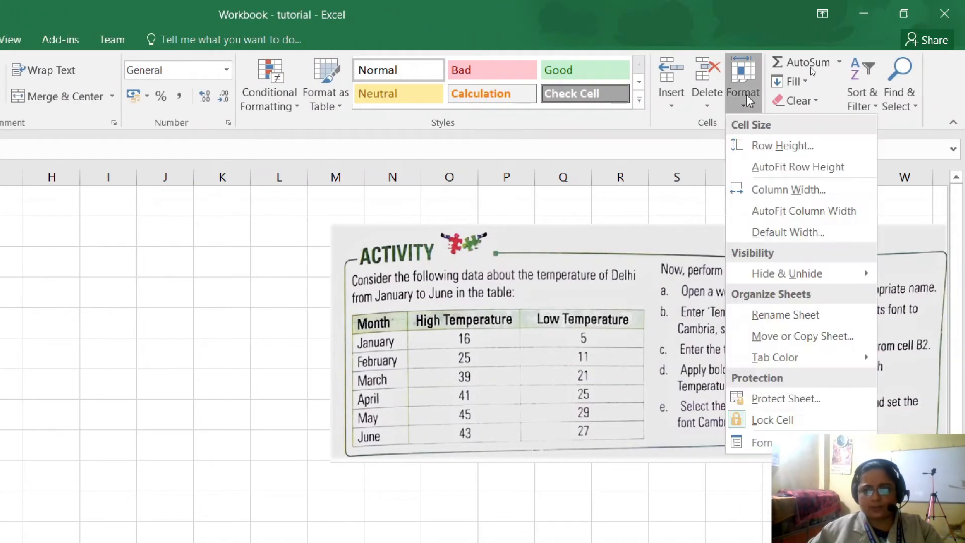
pyautogui.click(779, 211)
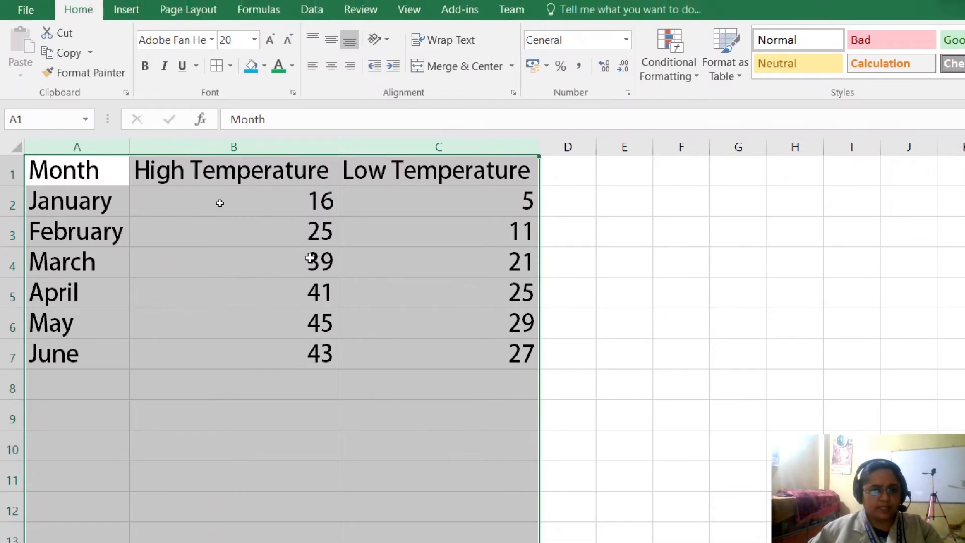
pyautogui.click(285, 271)
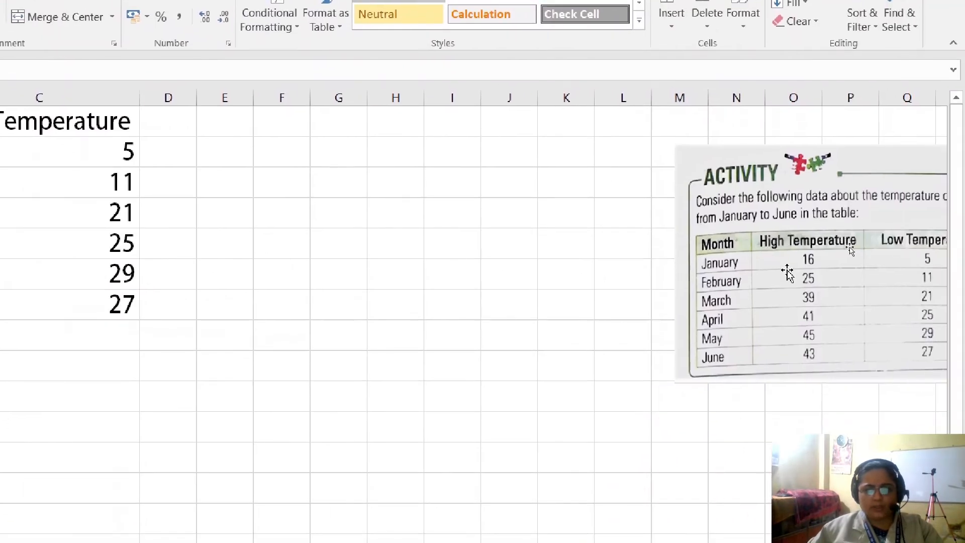
pyautogui.moveTo(750, 252); pyautogui.dragTo(296, 226)
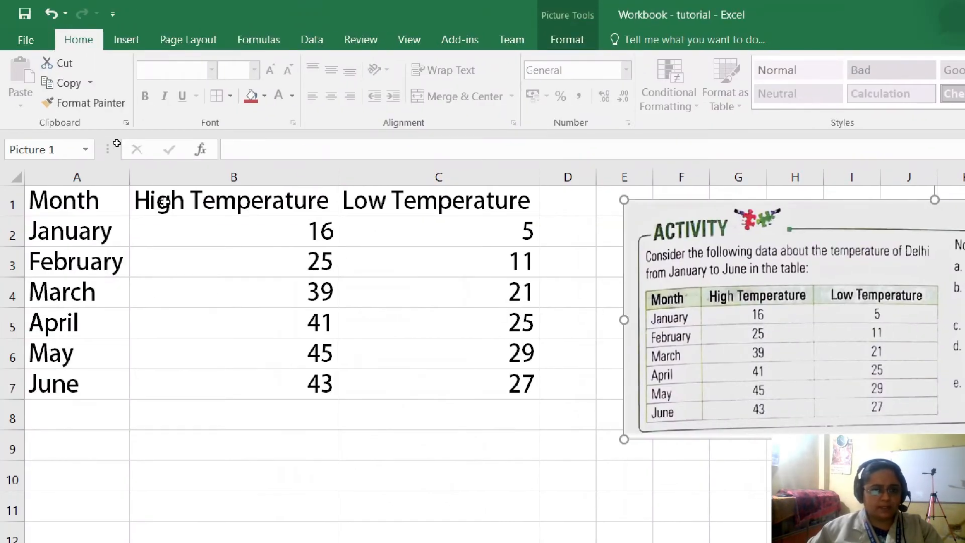
# - Format the High Temperature and Low Temperature headings as Cambria, size 14, bold
pyautogui.moveTo(163, 203); pyautogui.dragTo(404, 194)
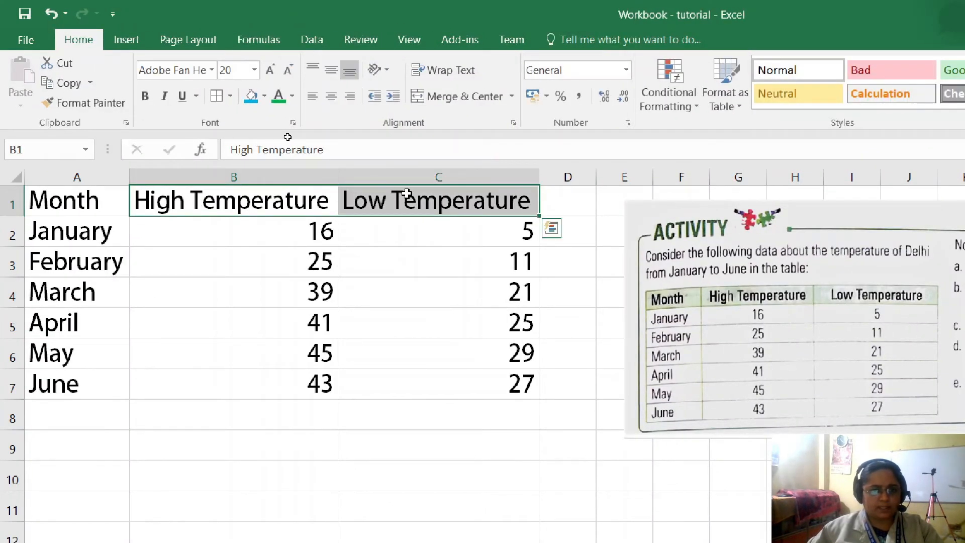
pyautogui.click(211, 71)
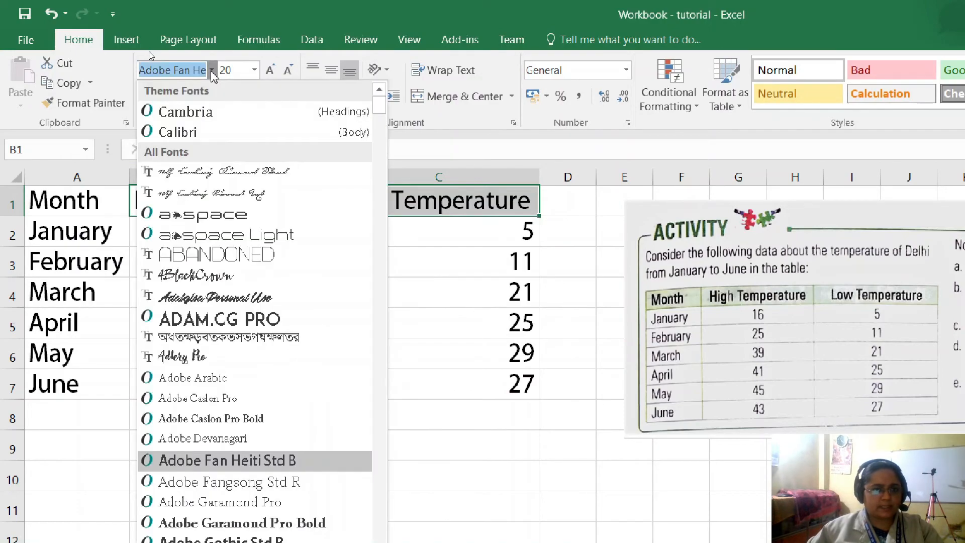
pyautogui.click(186, 112)
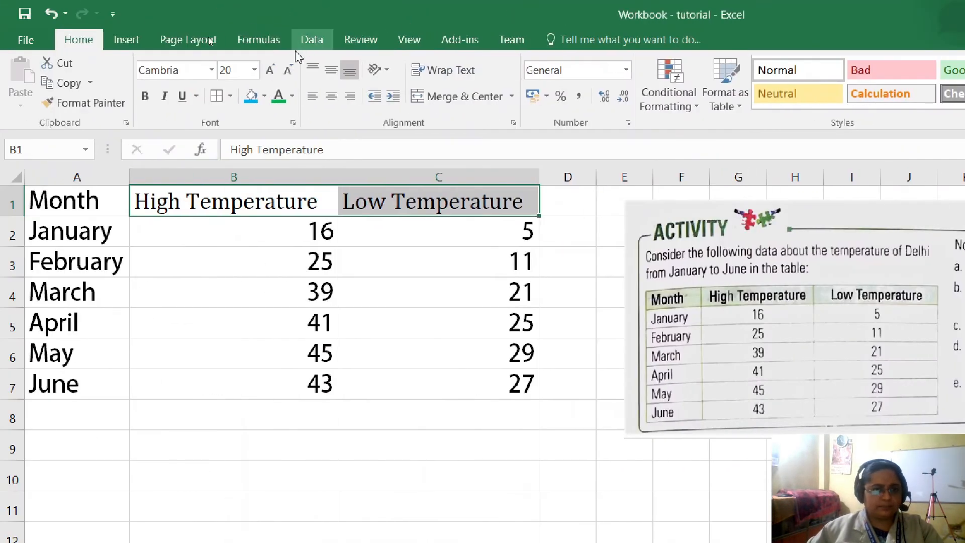
pyautogui.click(236, 71)
pyautogui.write('14')
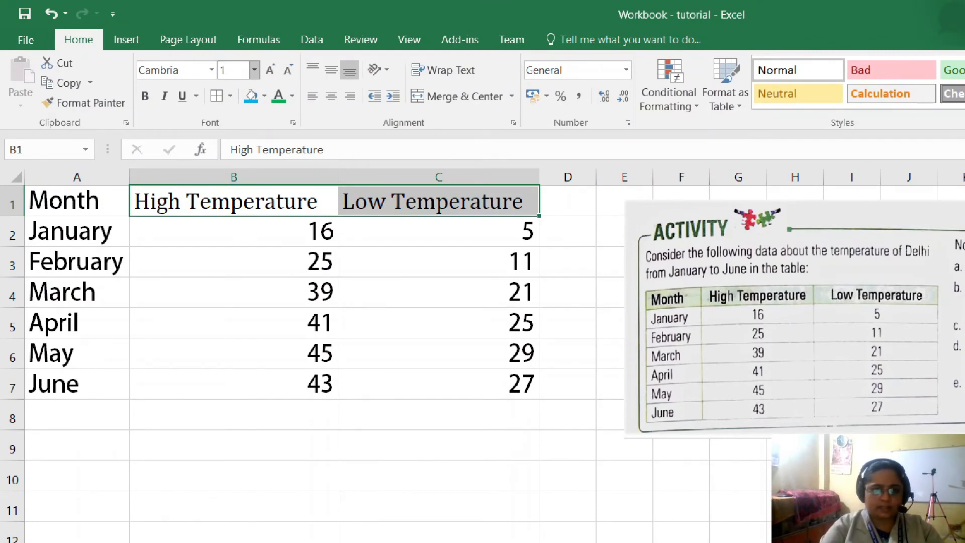
pyautogui.press('Return')
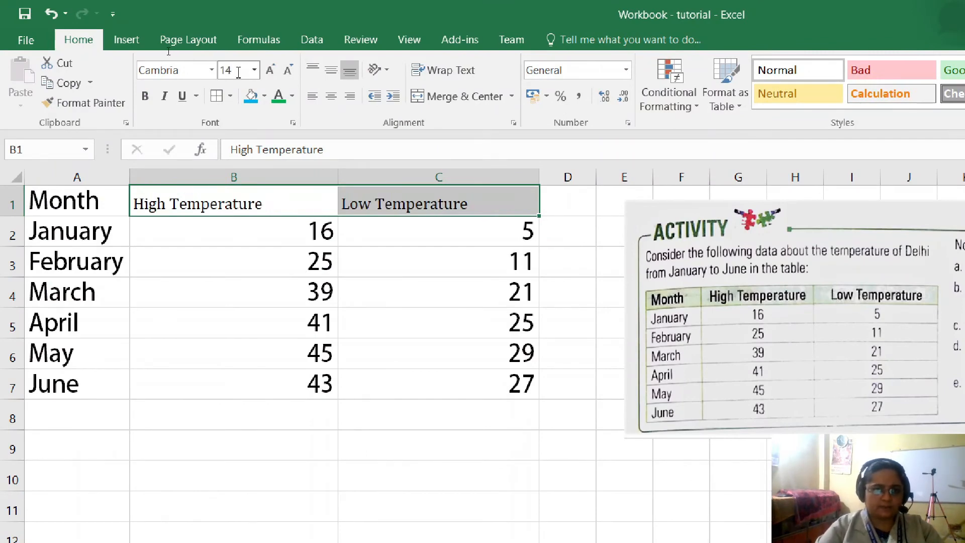
pyautogui.click(145, 96)
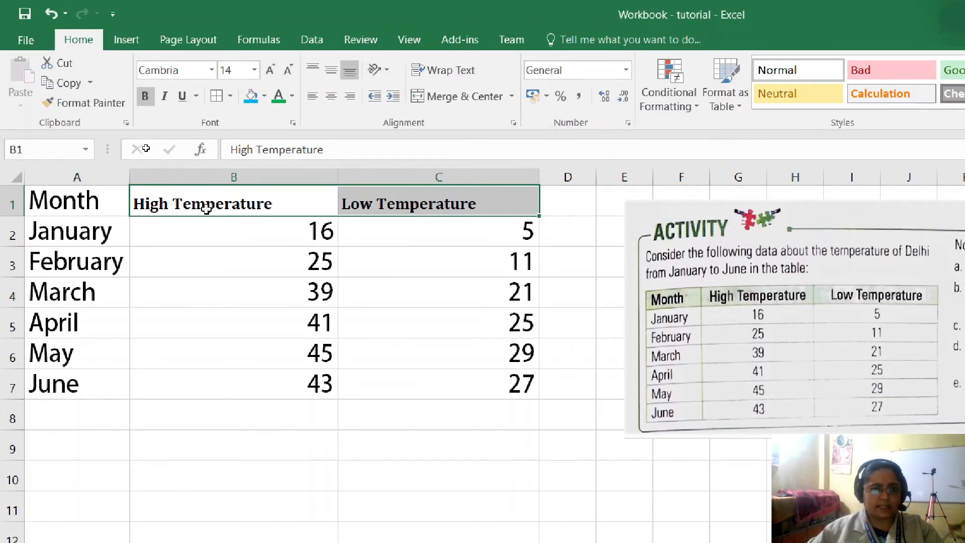
# - Set the temperature table A1:C7 to Cambria, size 14, and make the Month heading bold
pyautogui.moveTo(80, 201); pyautogui.dragTo(460, 381)
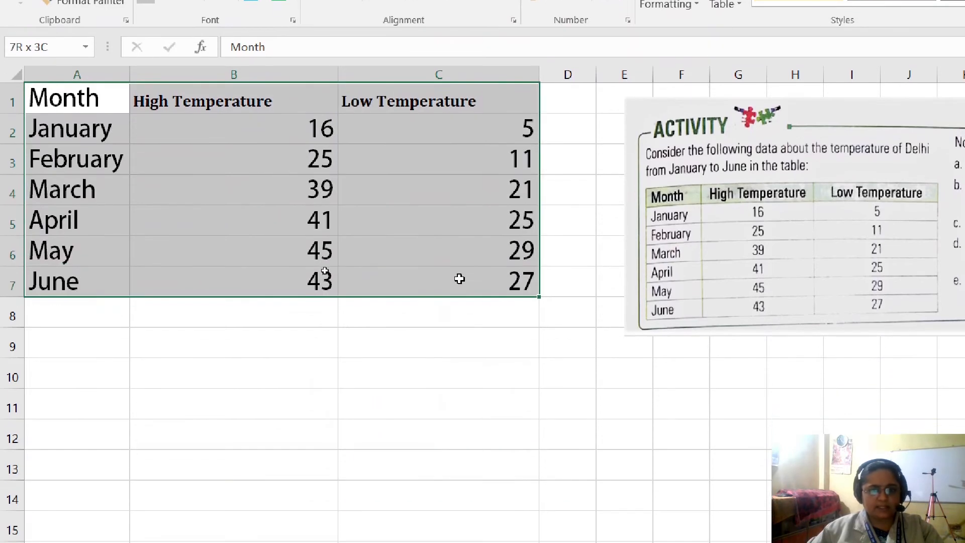
pyautogui.moveTo(459, 278); pyautogui.dragTo(460, 280)
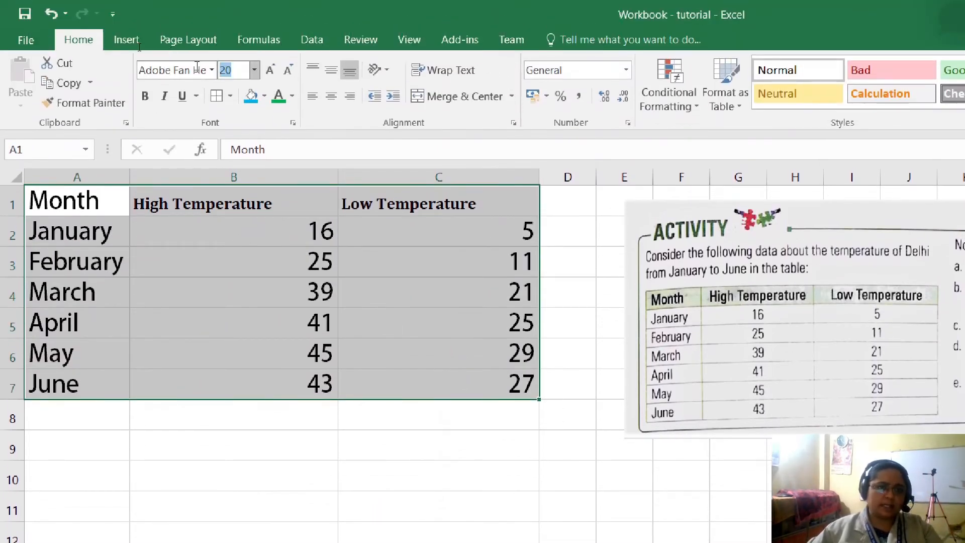
pyautogui.click(211, 69)
pyautogui.click(196, 114)
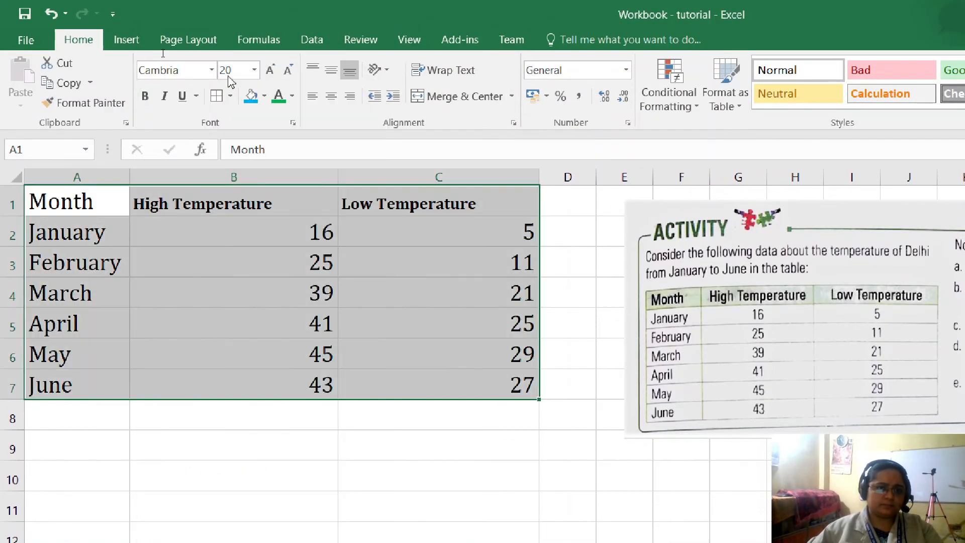
pyautogui.click(221, 70)
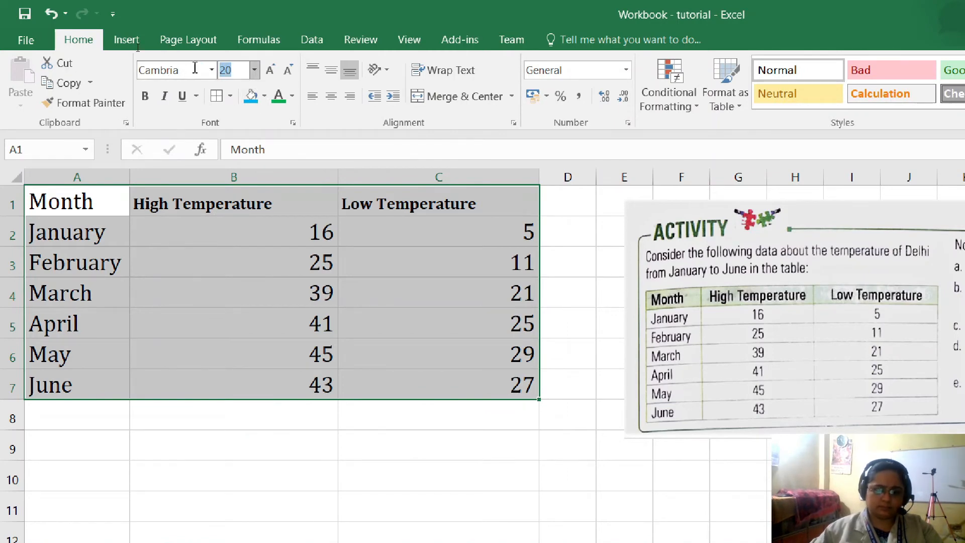
pyautogui.press('Return')
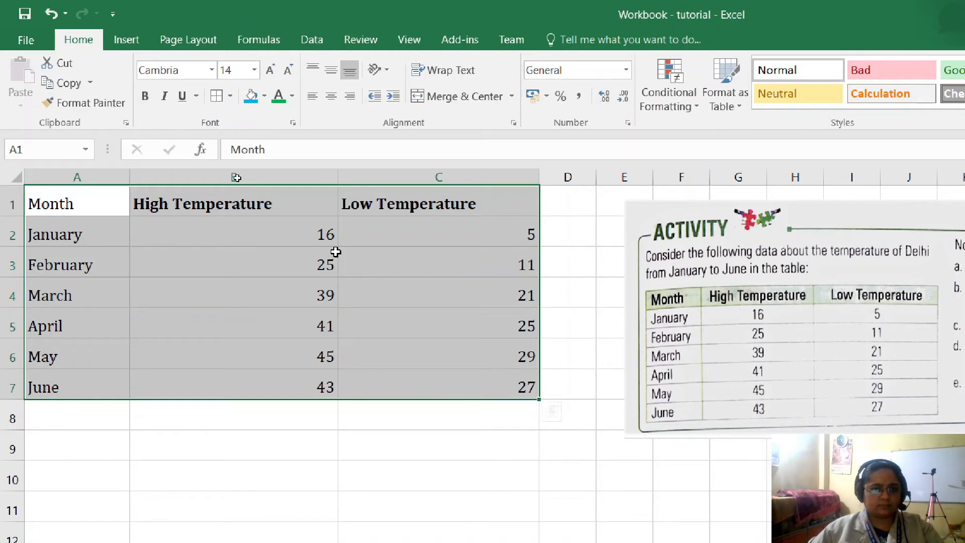
pyautogui.click(334, 252)
pyautogui.click(73, 203)
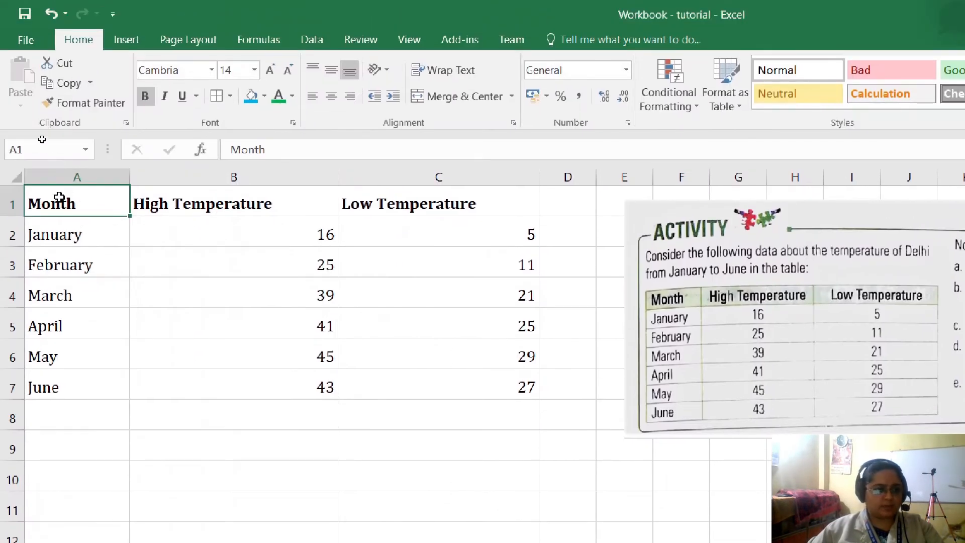
# - Move the activity picture further from the temperature table, to start around column H
pyautogui.moveTo(59, 197); pyautogui.dragTo(501, 395)
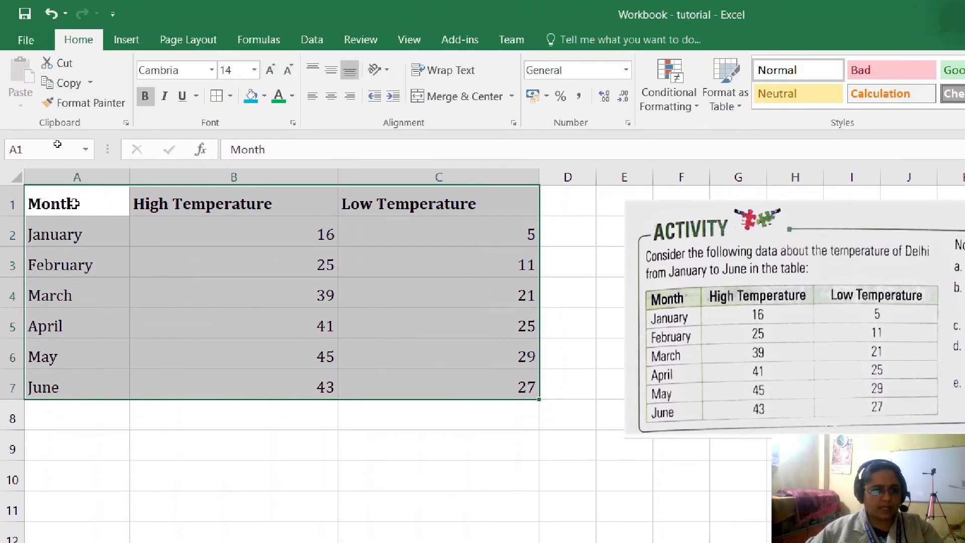
pyautogui.click(179, 194)
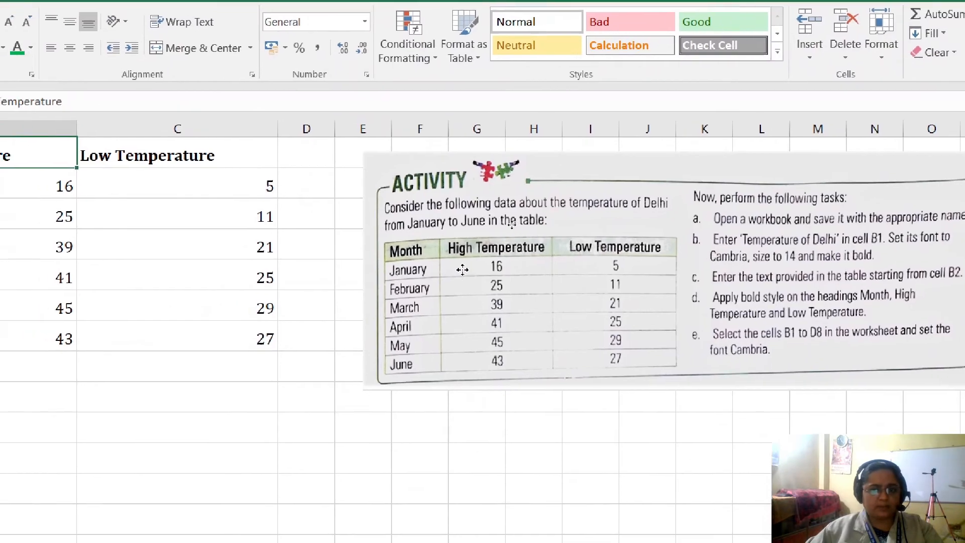
pyautogui.moveTo(725, 317); pyautogui.dragTo(899, 317)
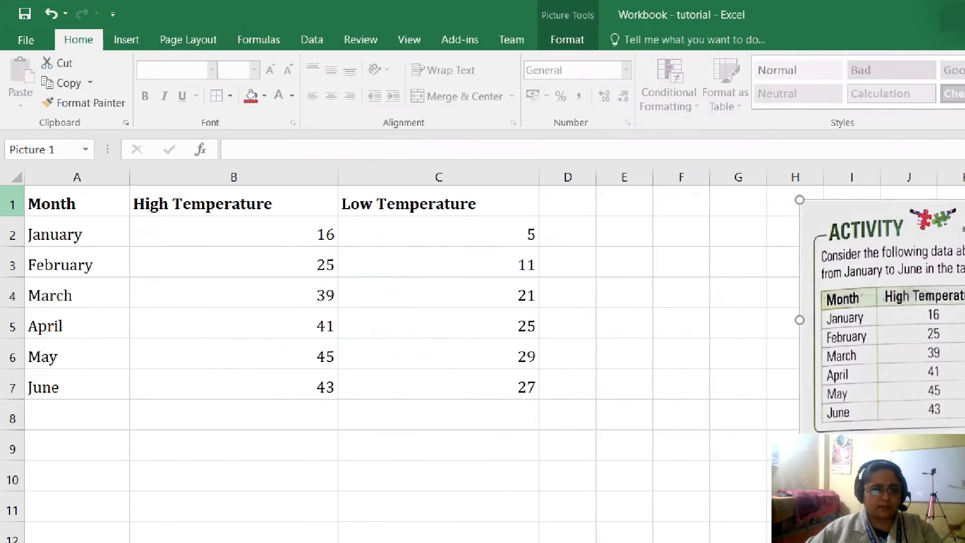
# - Move the temperature table one column over to B1:D7 and widen column D to fit the Low Temperature heading
pyautogui.moveTo(94, 210); pyautogui.dragTo(446, 374)
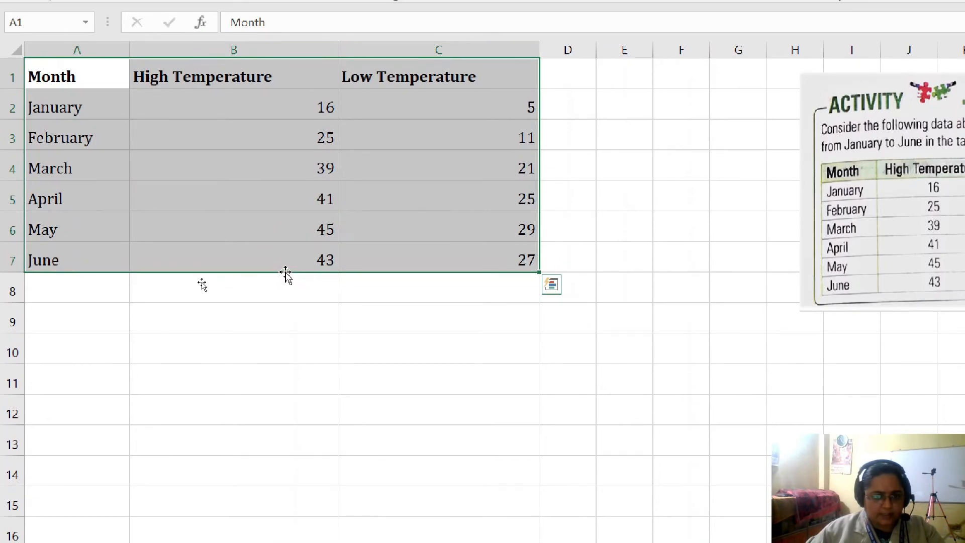
pyautogui.moveTo(276, 274); pyautogui.dragTo(385, 279)
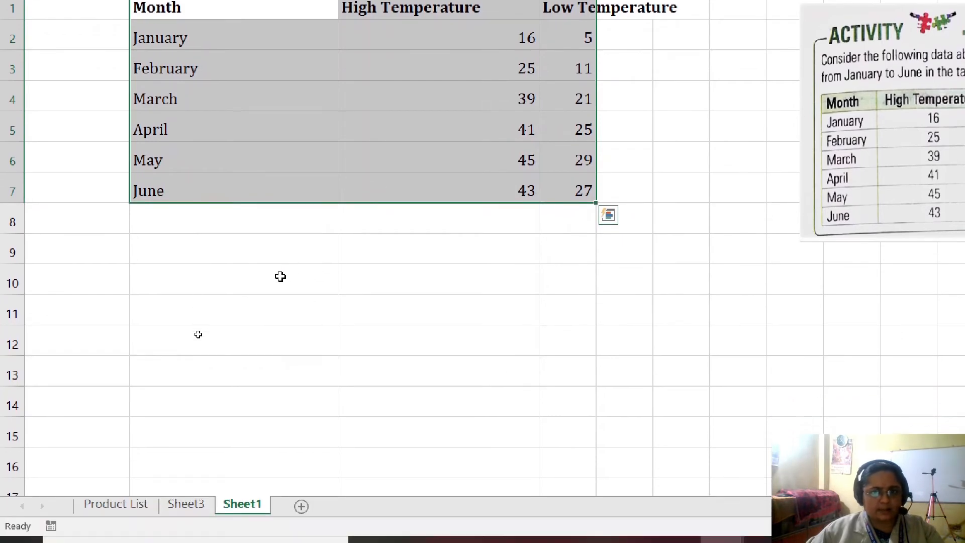
pyautogui.click(280, 373)
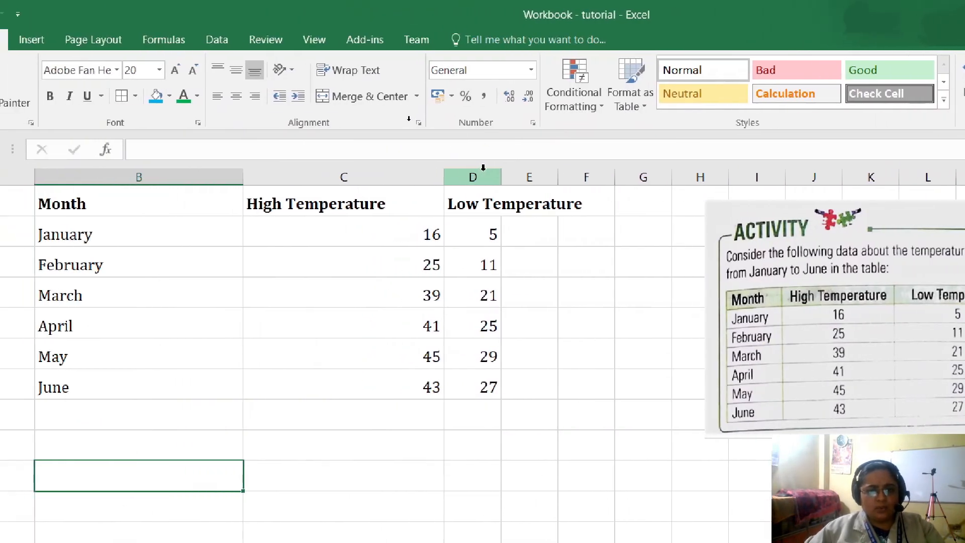
pyautogui.moveTo(501, 177)
pyautogui.mouseDown()
pyautogui.moveTo(589, 180)
pyautogui.moveTo(485, 180)
pyautogui.mouseUp()
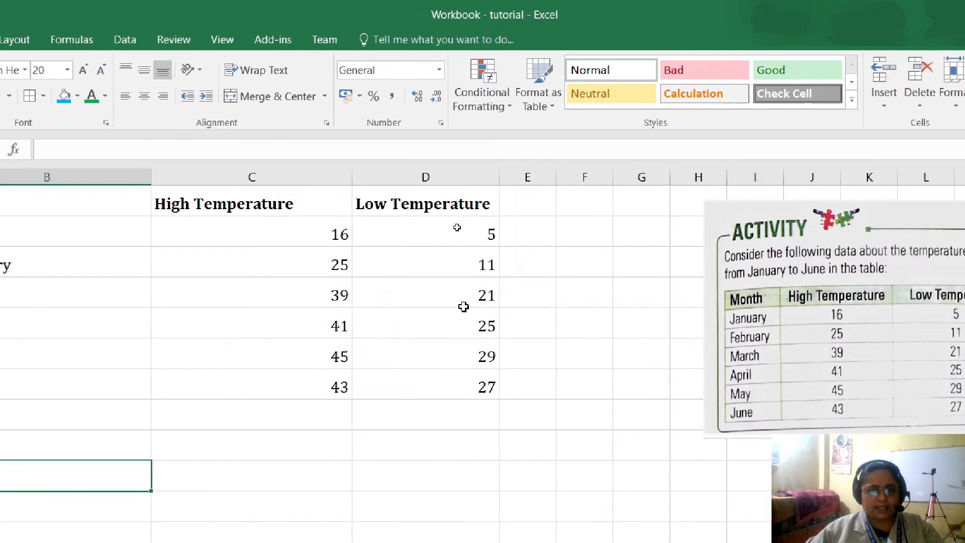
# - Apply borders around every cell of the temperature table B1:D7 and delete the activity picture
pyautogui.moveTo(426, 290); pyautogui.dragTo(613, 387)
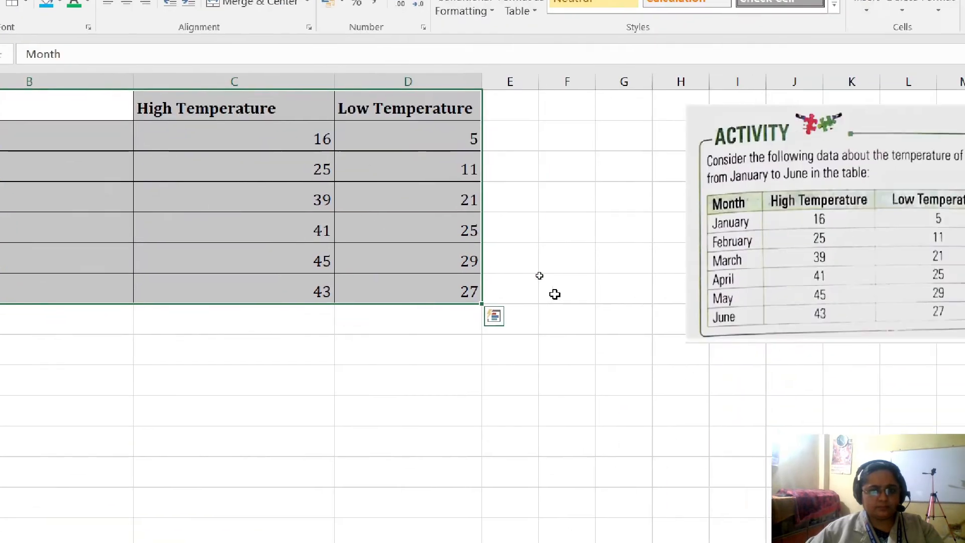
pyautogui.click(759, 387)
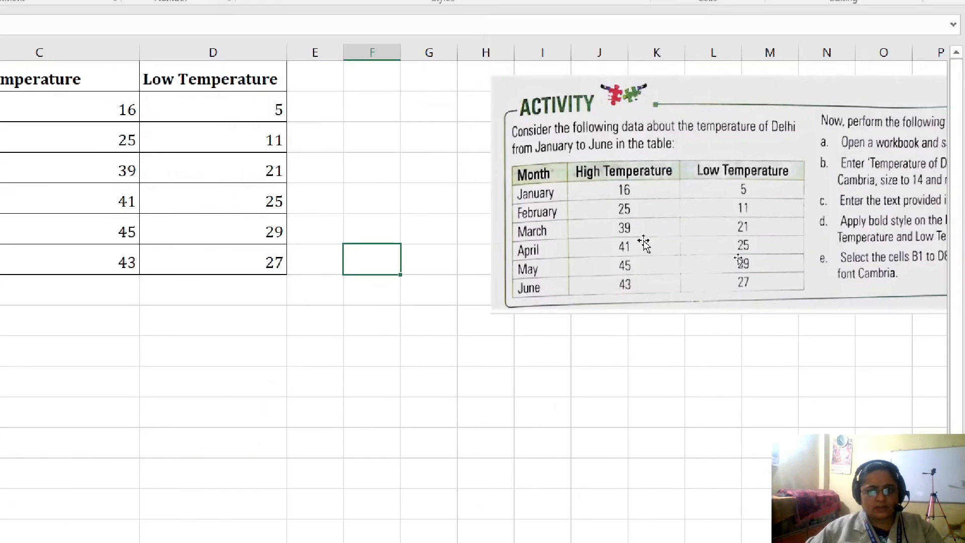
pyautogui.click(640, 241)
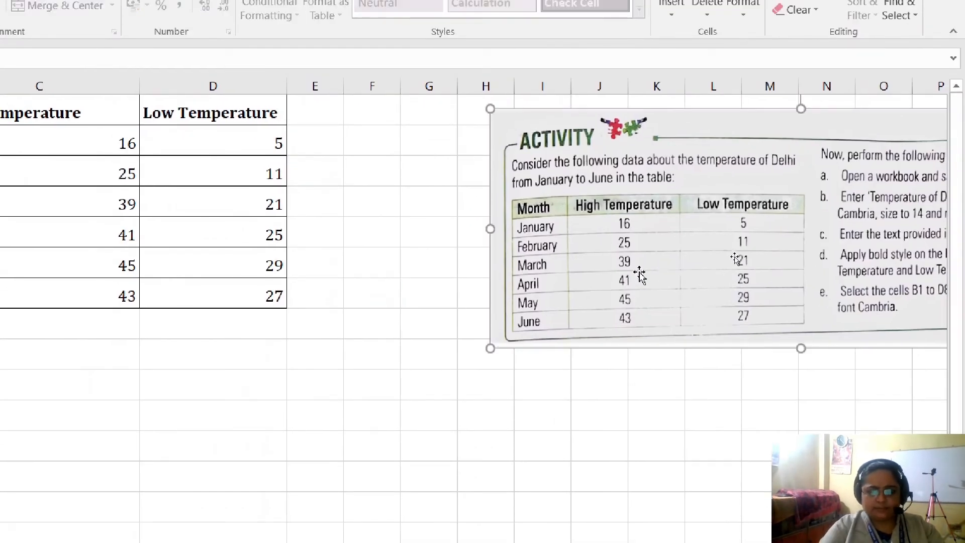
pyautogui.press('Delete')
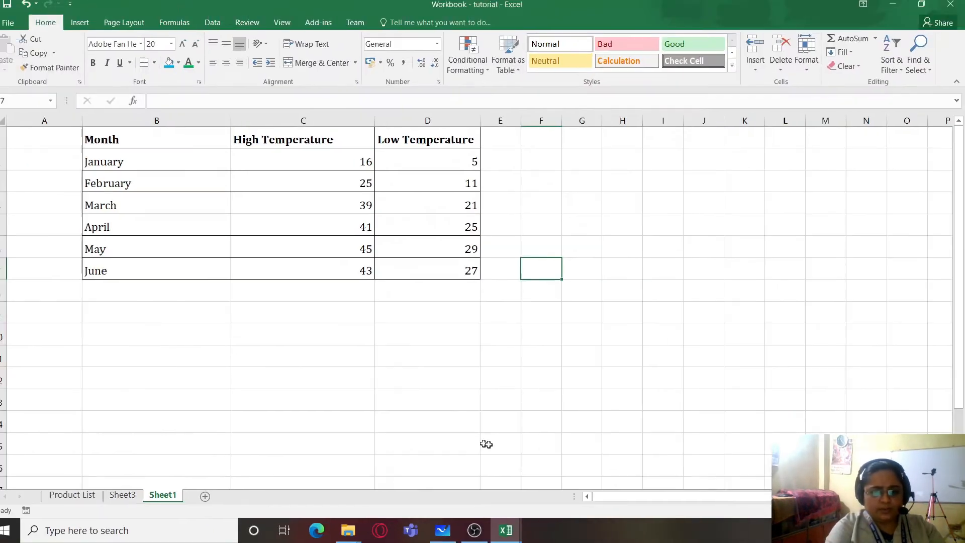
# - Look over the activity in Microsoft Whiteboard, then the Sheet3 and Product List sheets of the tutorial workbook
pyautogui.click(452, 532)
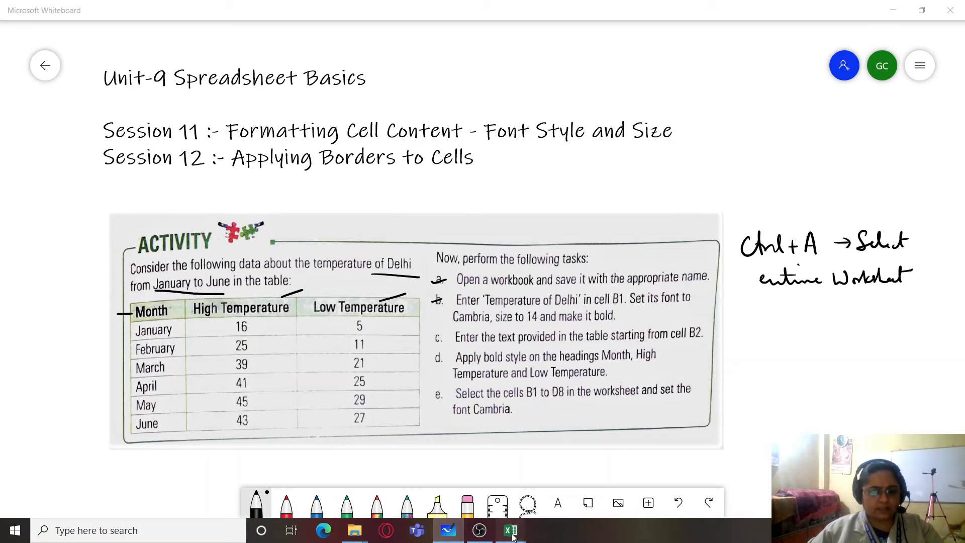
pyautogui.moveTo(513, 537)
pyautogui.click(565, 465)
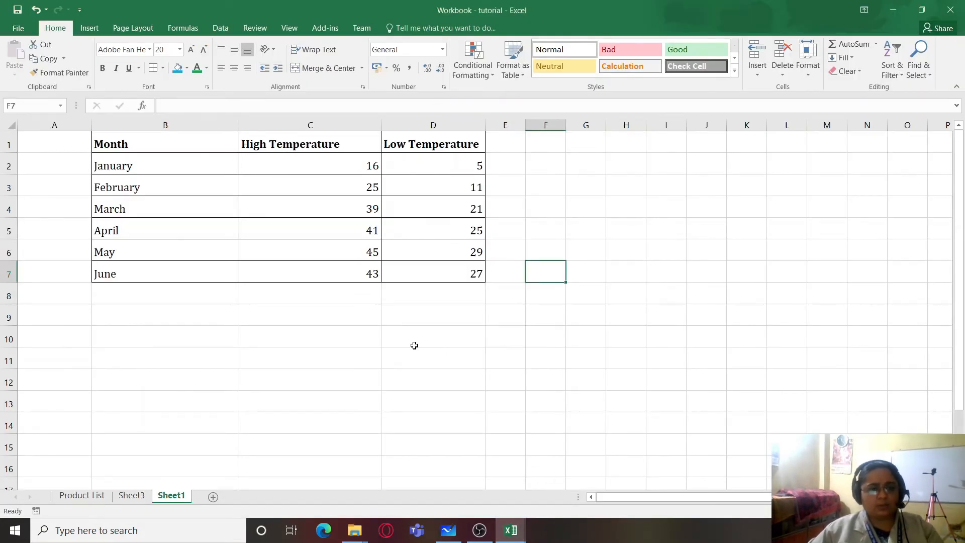
pyautogui.click(132, 496)
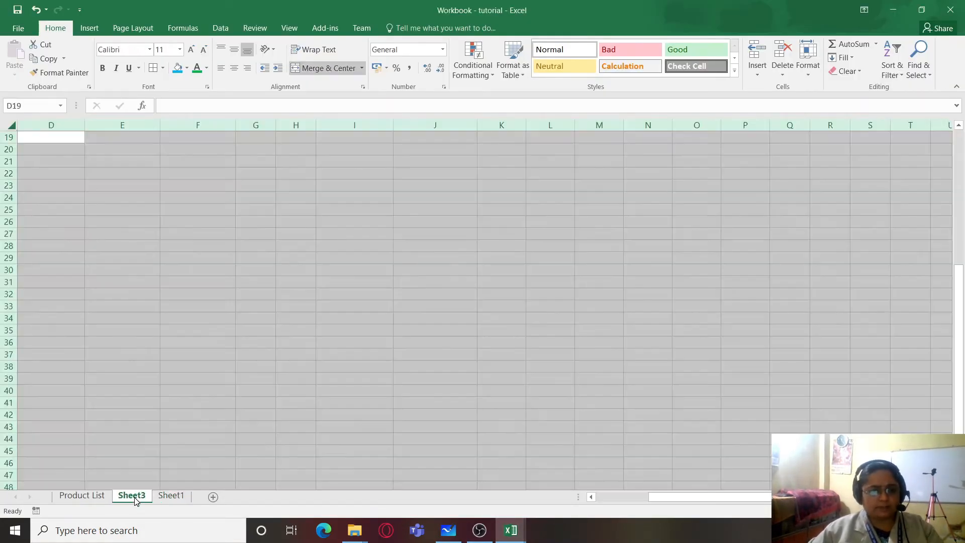
pyautogui.click(88, 496)
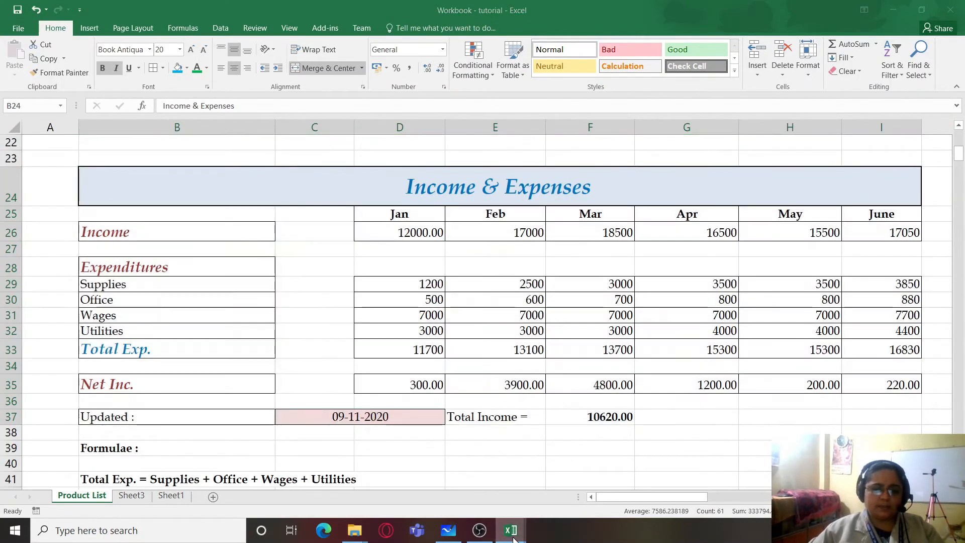
# - In MyWorkbook, open the detailed border settings for employee table A4:F14, choose a medium solid line and clear its existing borders
pyautogui.moveTo(510, 532)
pyautogui.click(411, 454)
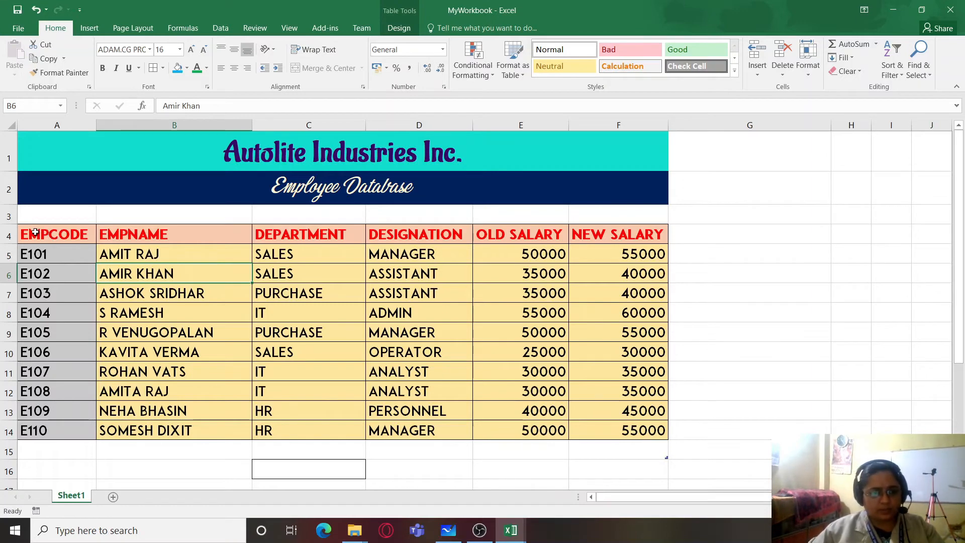
pyautogui.moveTo(35, 230); pyautogui.dragTo(586, 429)
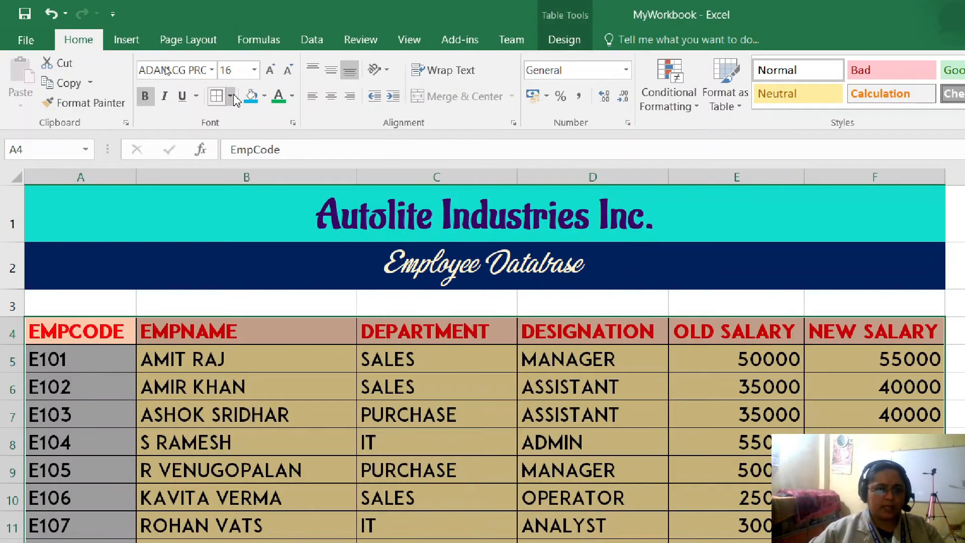
pyautogui.click(231, 96)
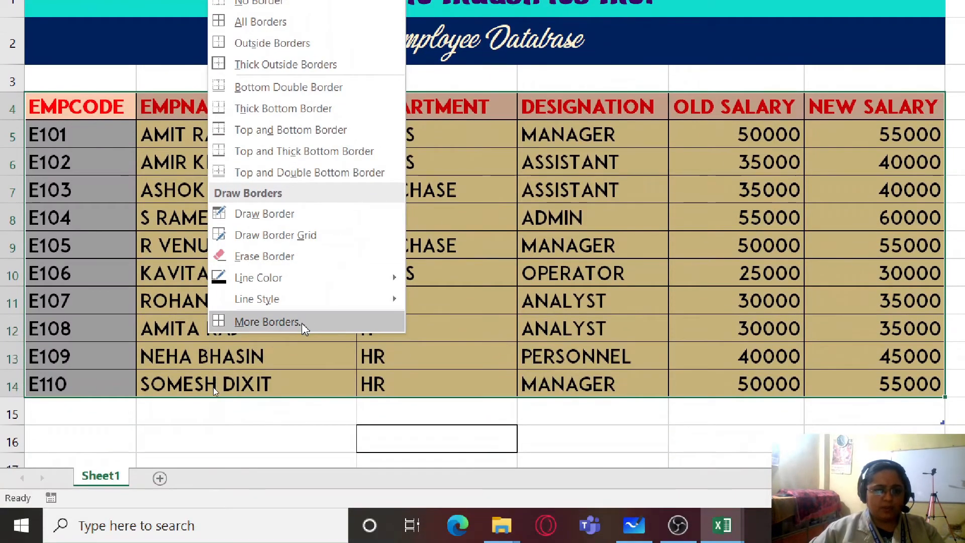
pyautogui.click(302, 323)
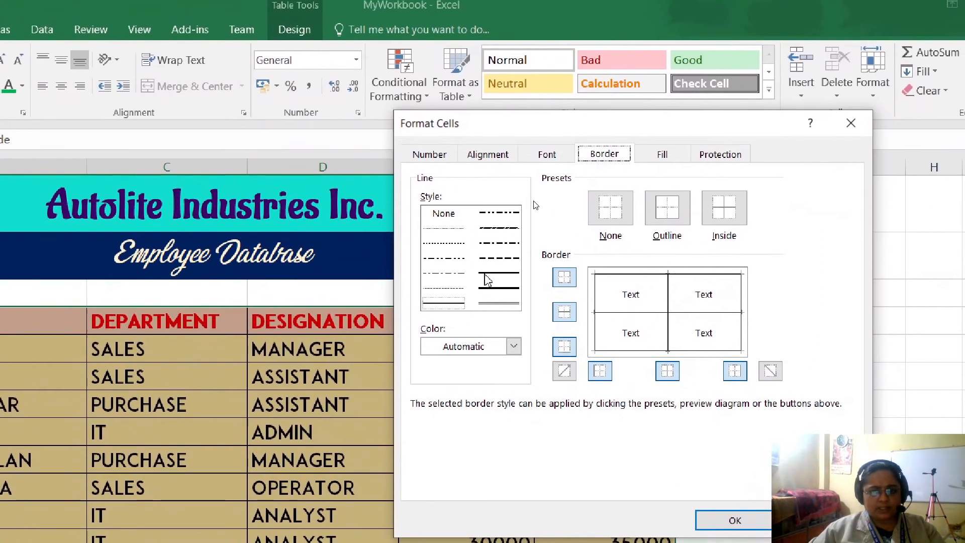
pyautogui.click(485, 274)
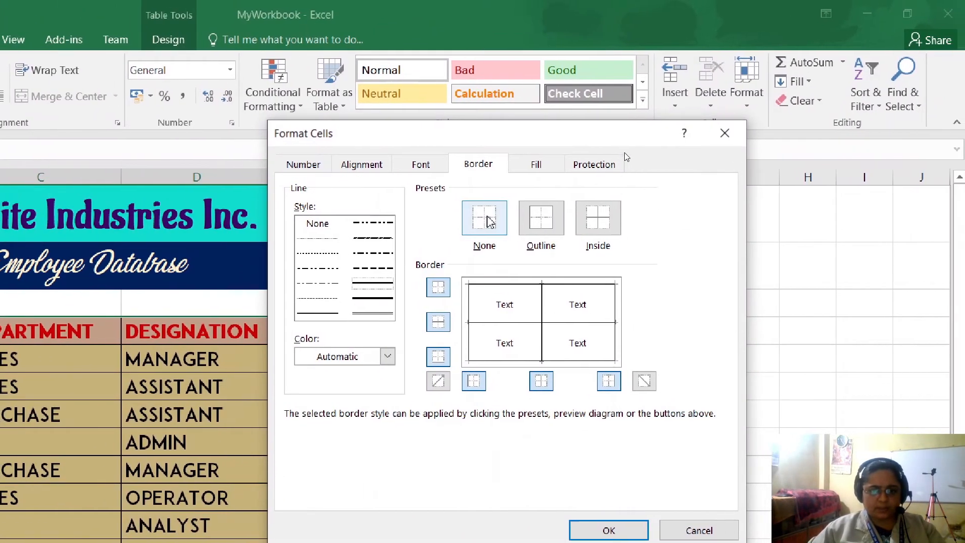
pyautogui.click(485, 221)
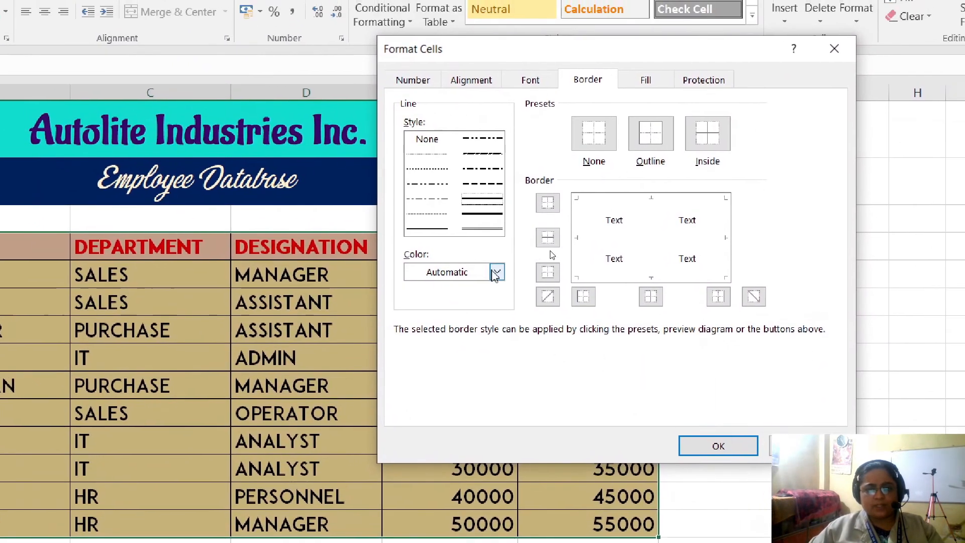
# - Set the border colour to blue and apply outline and inside vertical borders to the employee table
pyautogui.click(456, 245)
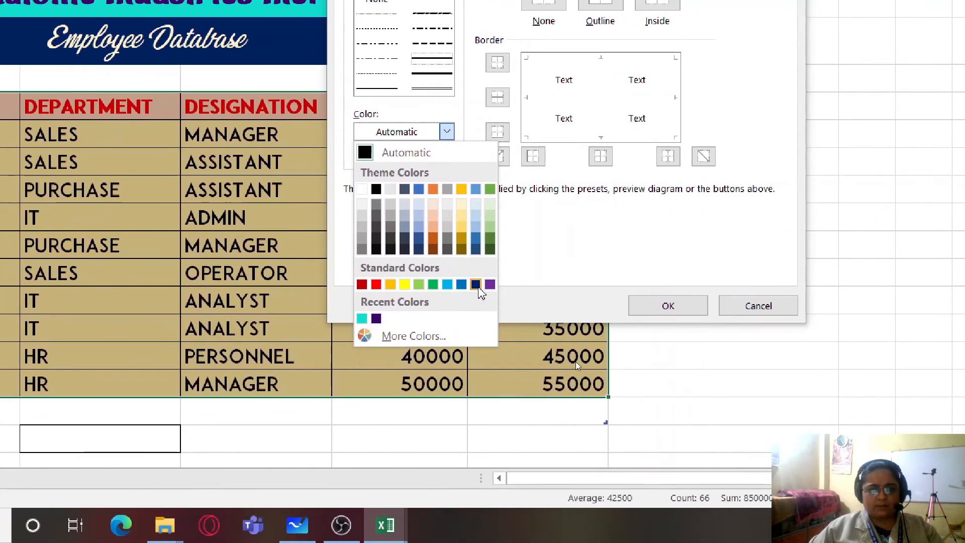
pyautogui.click(414, 335)
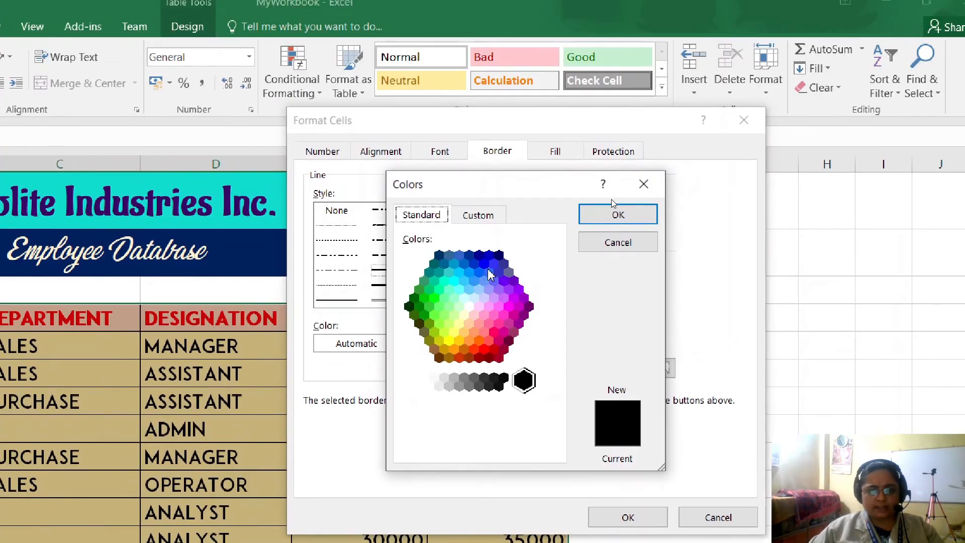
pyautogui.click(535, 146)
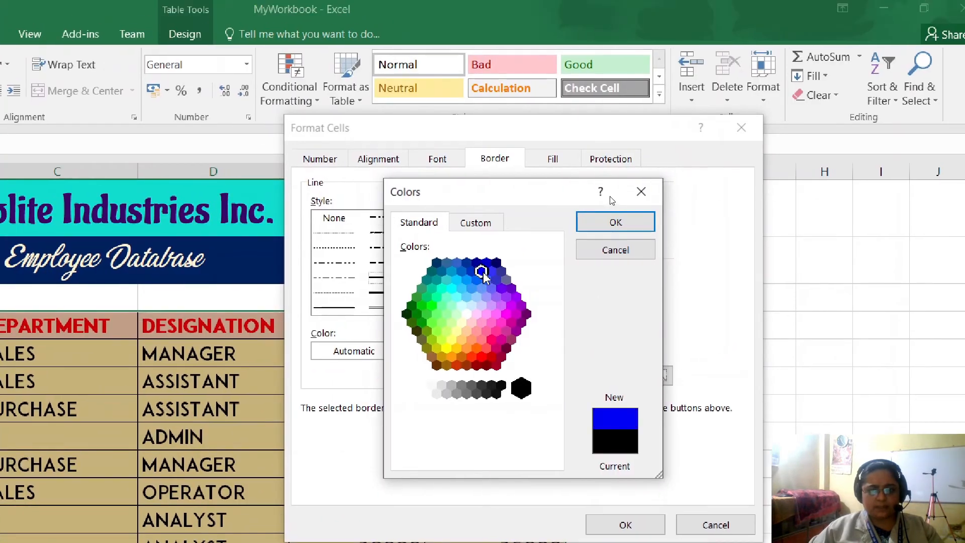
pyautogui.click(623, 230)
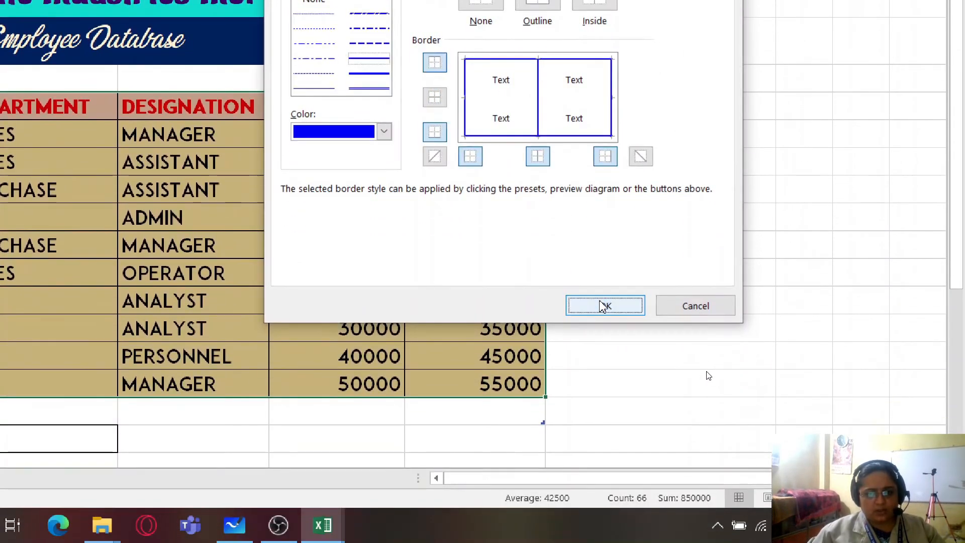
pyautogui.click(603, 307)
pyautogui.click(91, 195)
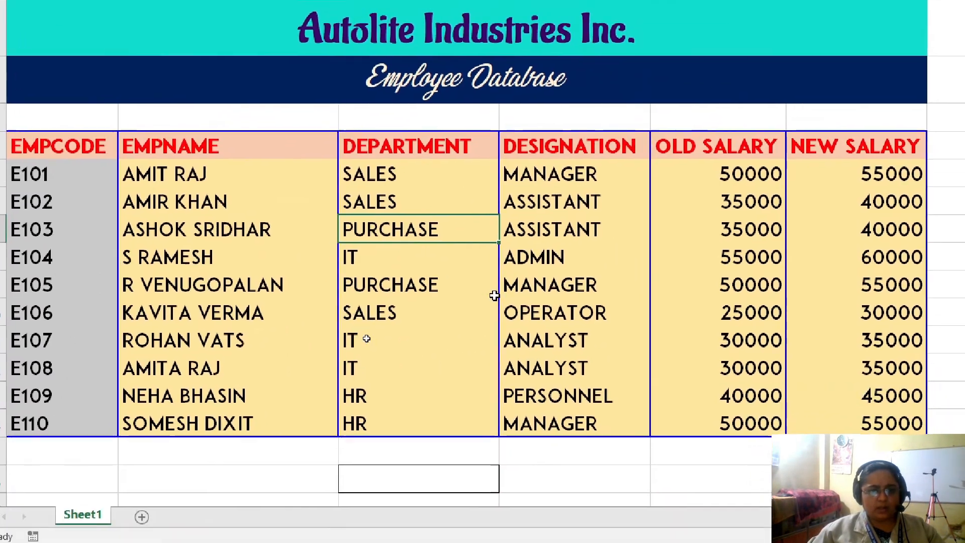
# - Replace the borders of employee table A4:F14 with a single blue dash-dot border along its bottom edge
pyautogui.moveTo(57, 145); pyautogui.dragTo(266, 194)
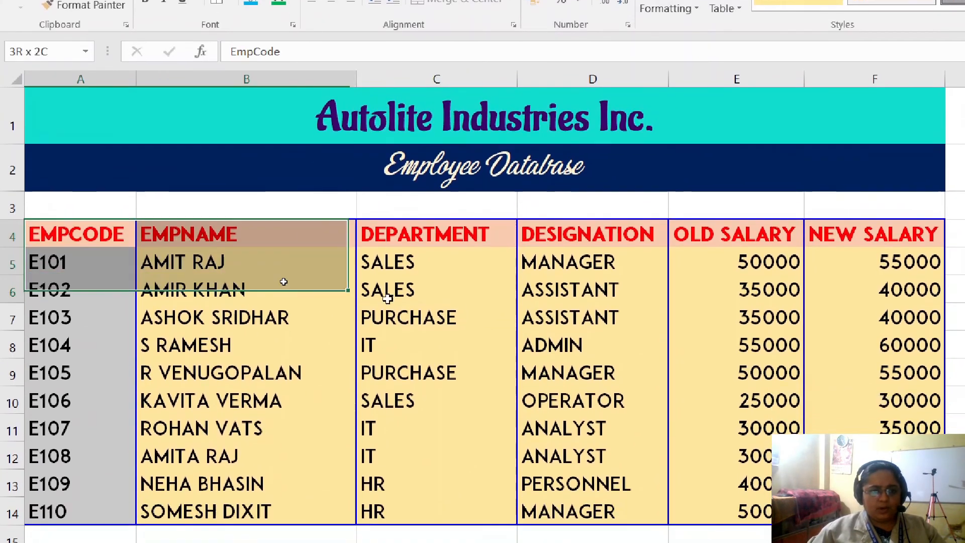
pyautogui.moveTo(283, 282); pyautogui.dragTo(832, 512)
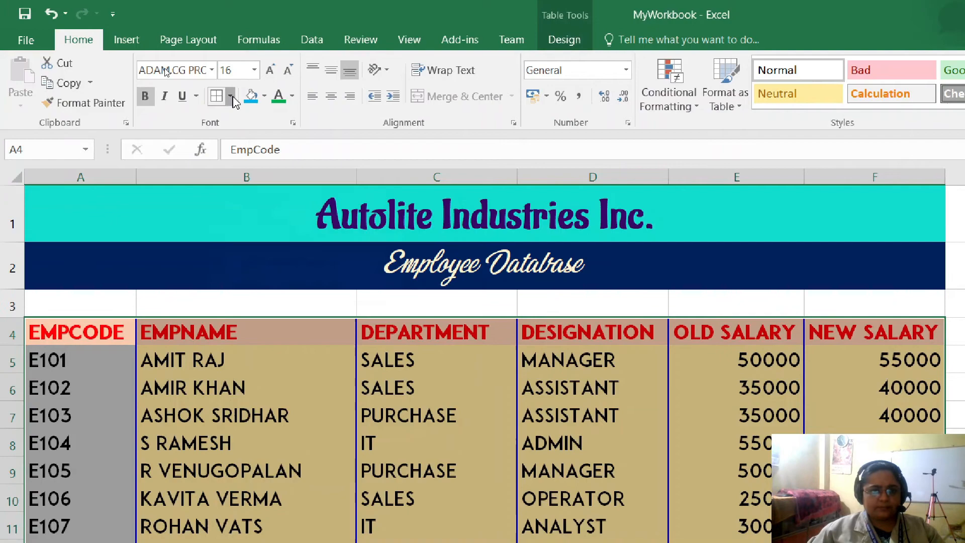
pyautogui.click(230, 97)
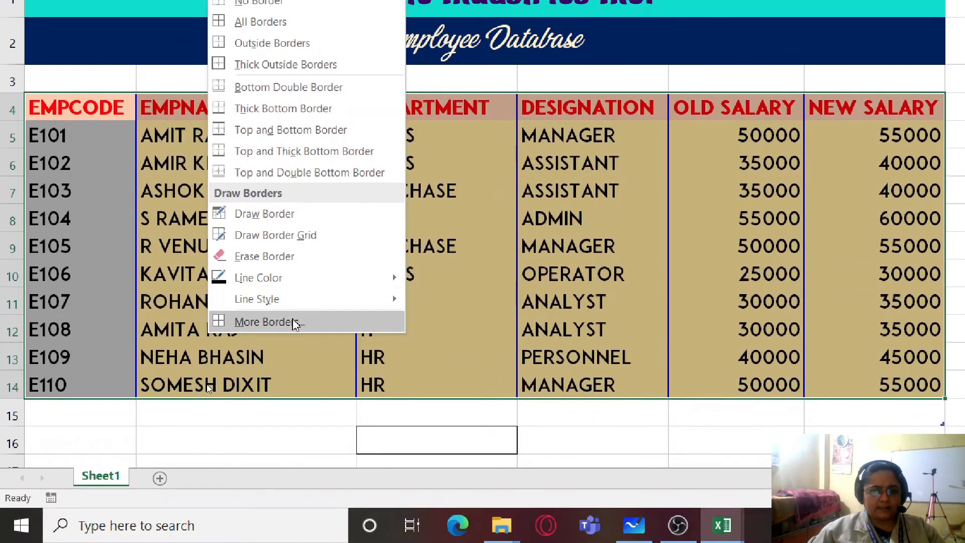
pyautogui.click(295, 322)
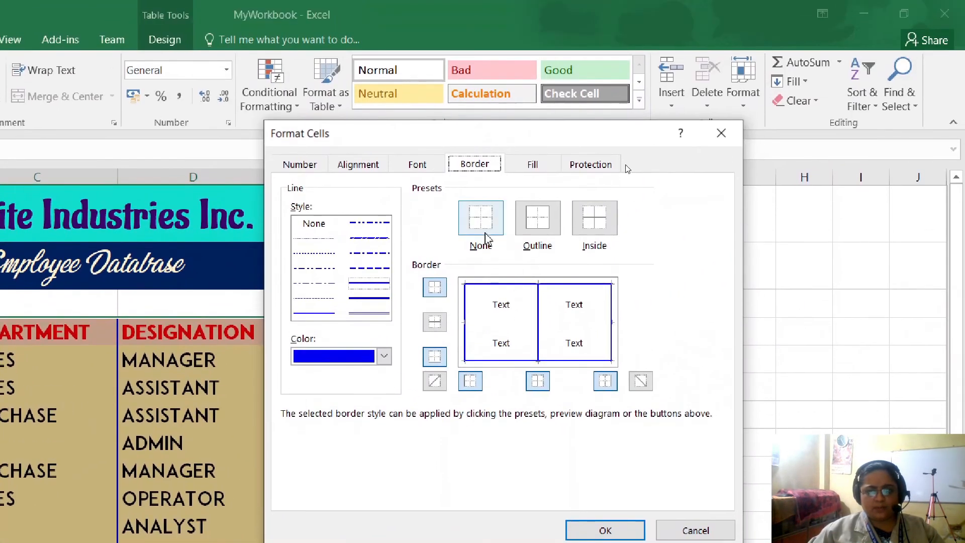
pyautogui.click(485, 233)
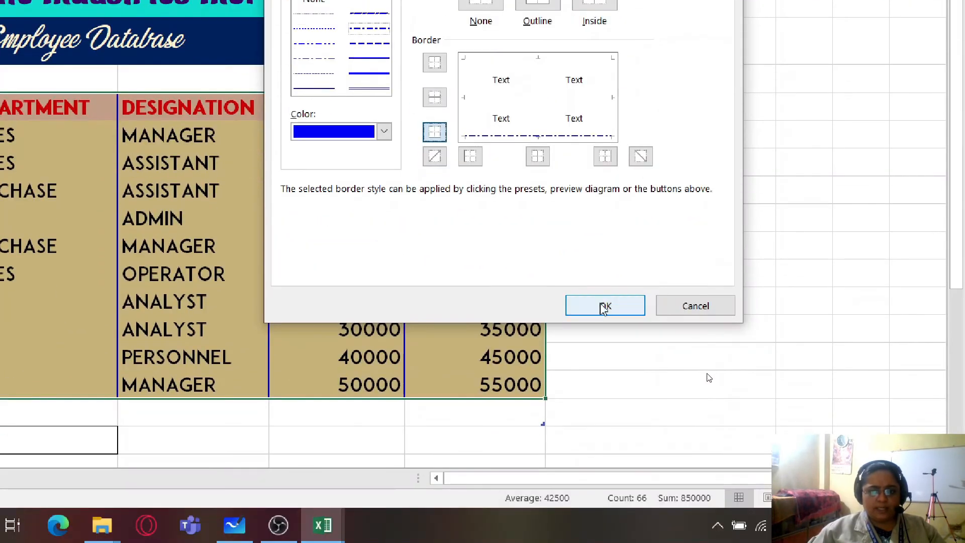
pyautogui.click(605, 308)
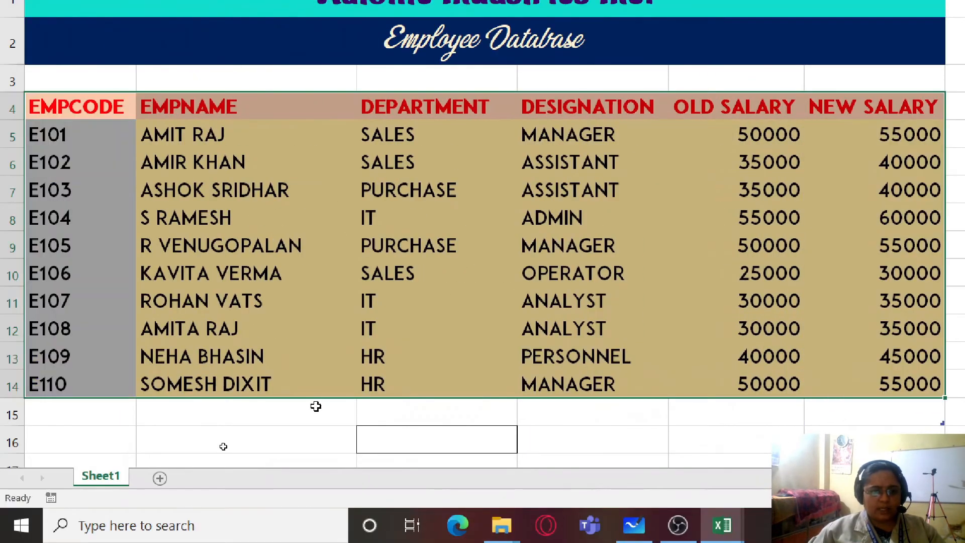
pyautogui.click(235, 416)
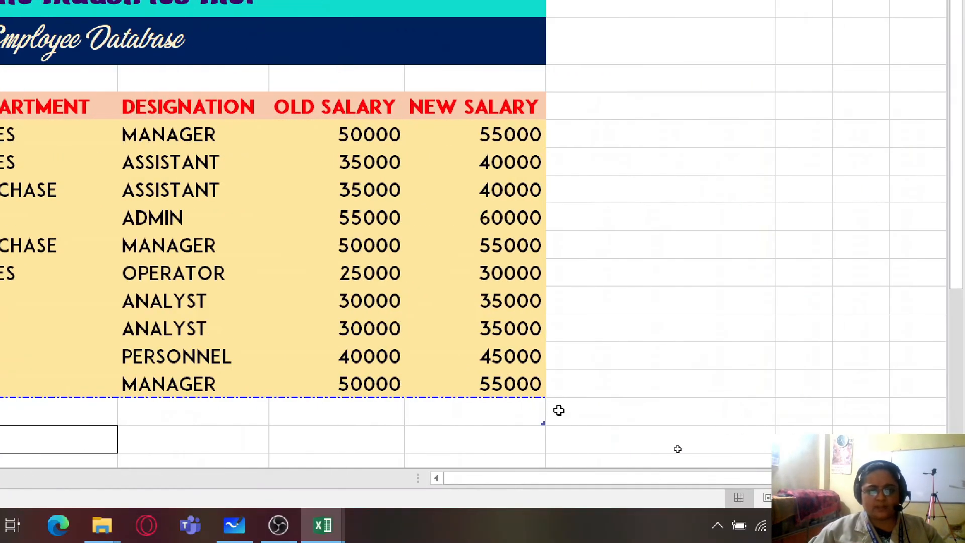
# - Add blue dash-dot inside horizontal borders between all rows of the employee table A4:F14
pyautogui.moveTo(523, 383); pyautogui.dragTo(101, 275)
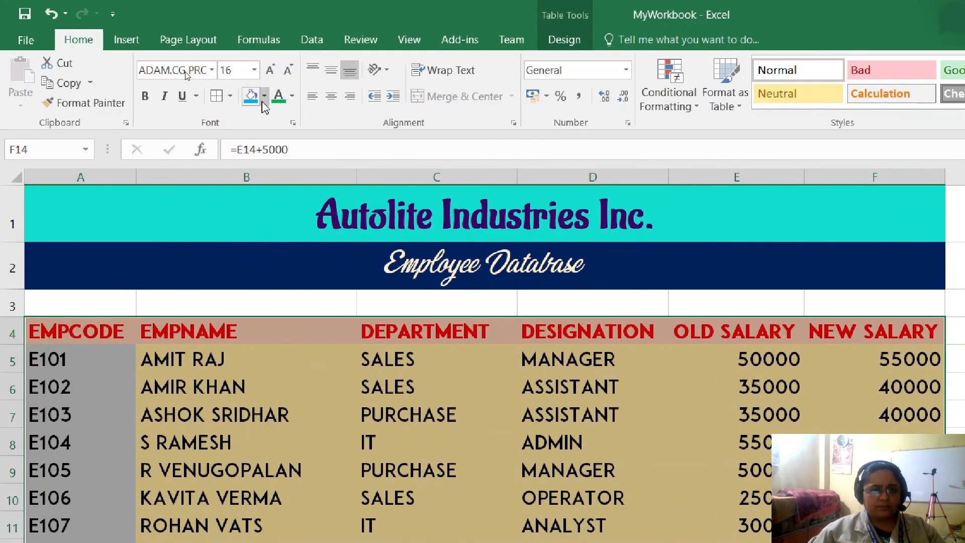
pyautogui.click(215, 96)
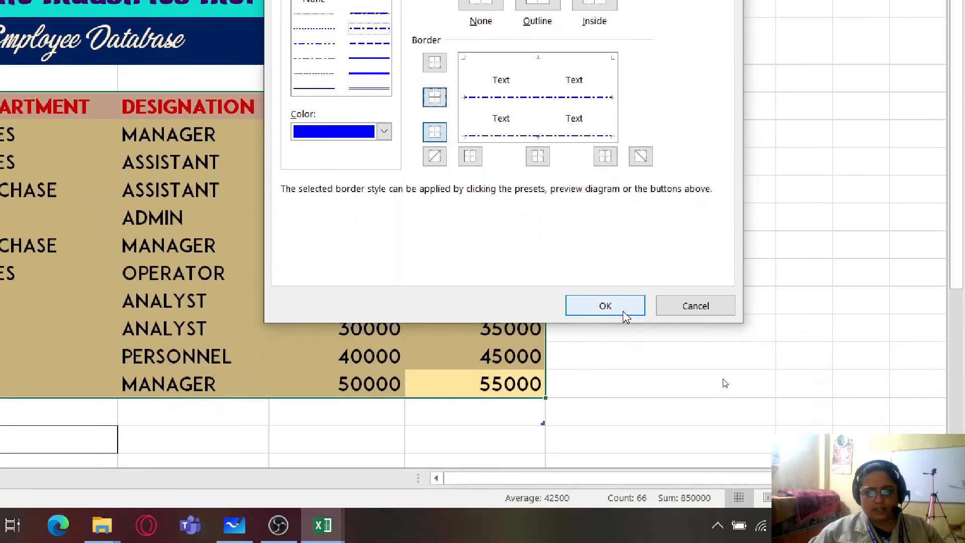
pyautogui.click(609, 348)
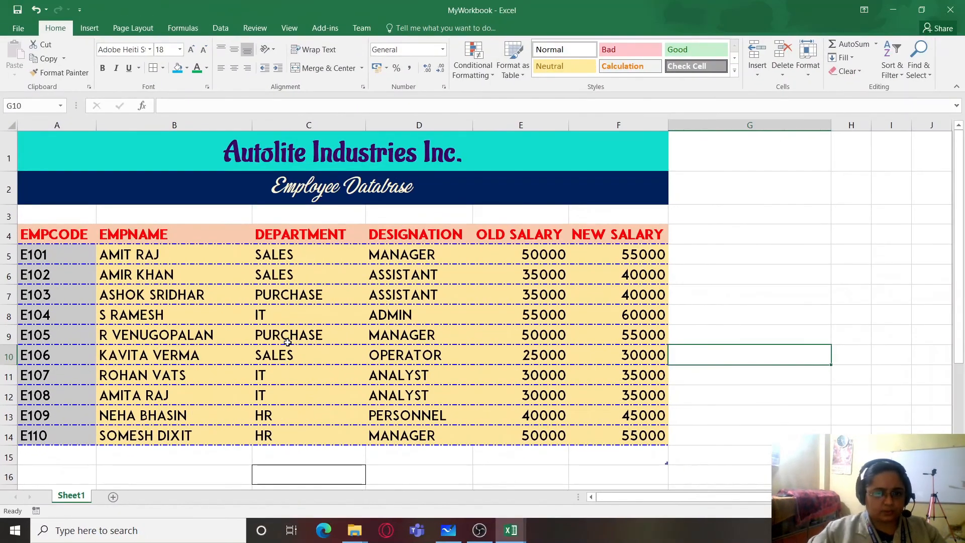
# - Read the school rating activity in Microsoft Whiteboard, then switch to the tutorial workbook in Excel
pyautogui.click(448, 530)
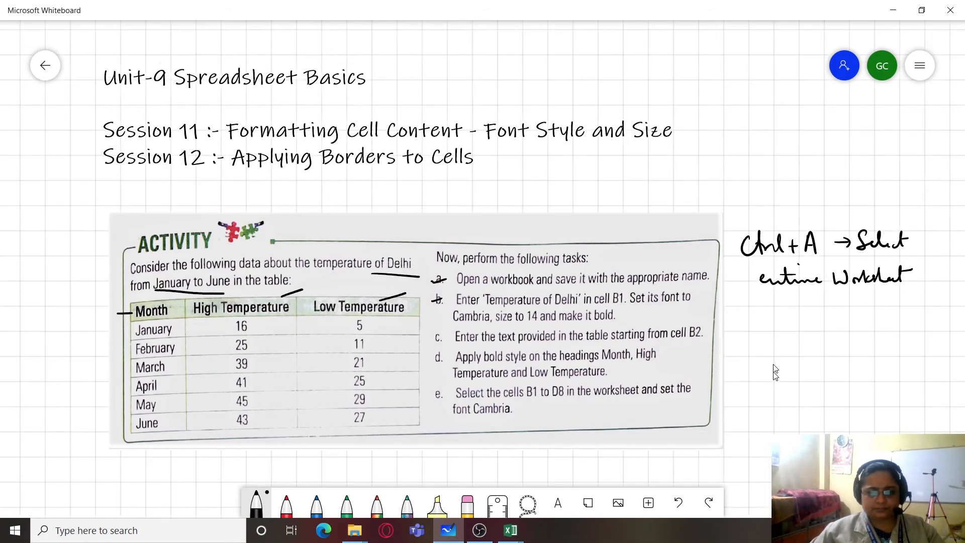
pyautogui.scroll(-5, 769, 262)
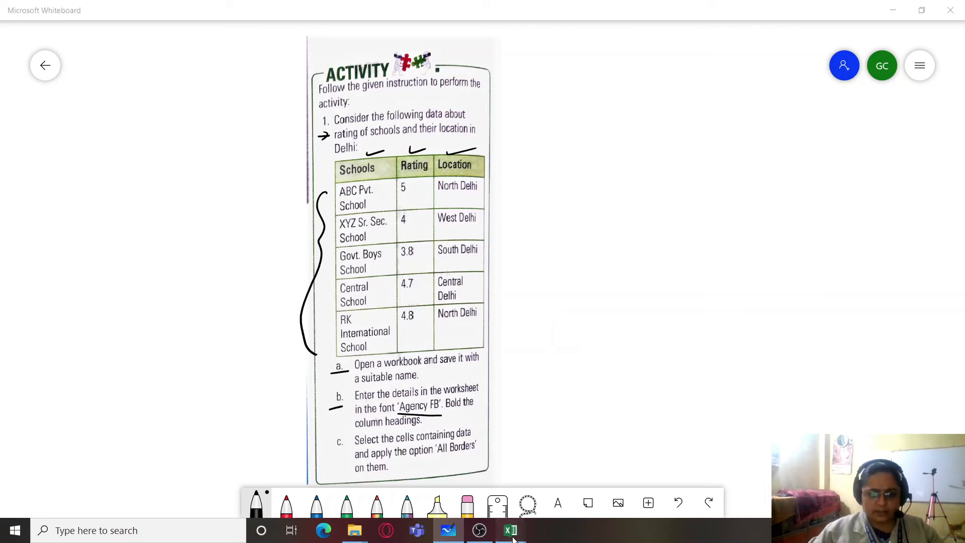
pyautogui.moveTo(511, 531)
pyautogui.click(536, 485)
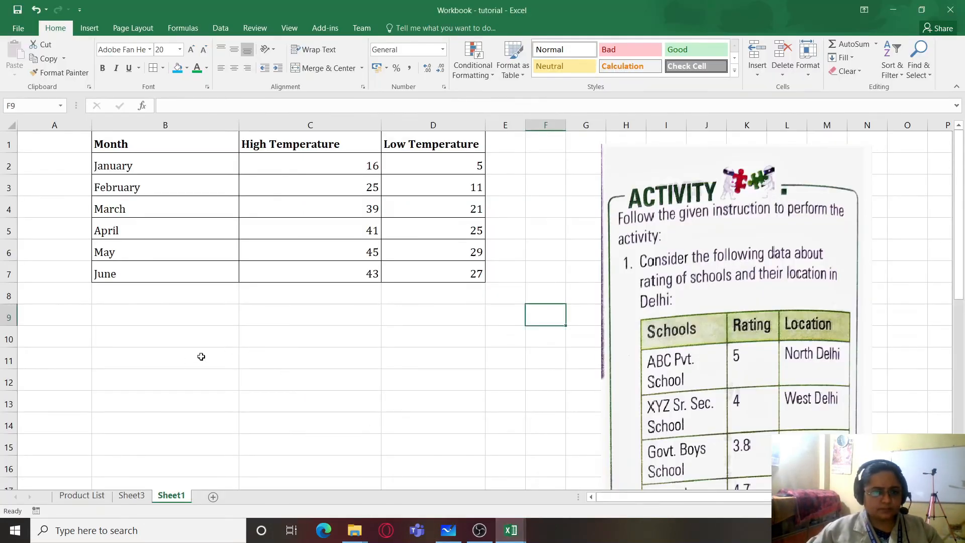
# - Move the school activity picture across Sheet1 to columns Y to AE, leaving the cells from column J onward free
pyautogui.click(143, 322)
pyautogui.moveTo(705, 268); pyautogui.dragTo(912, 256)
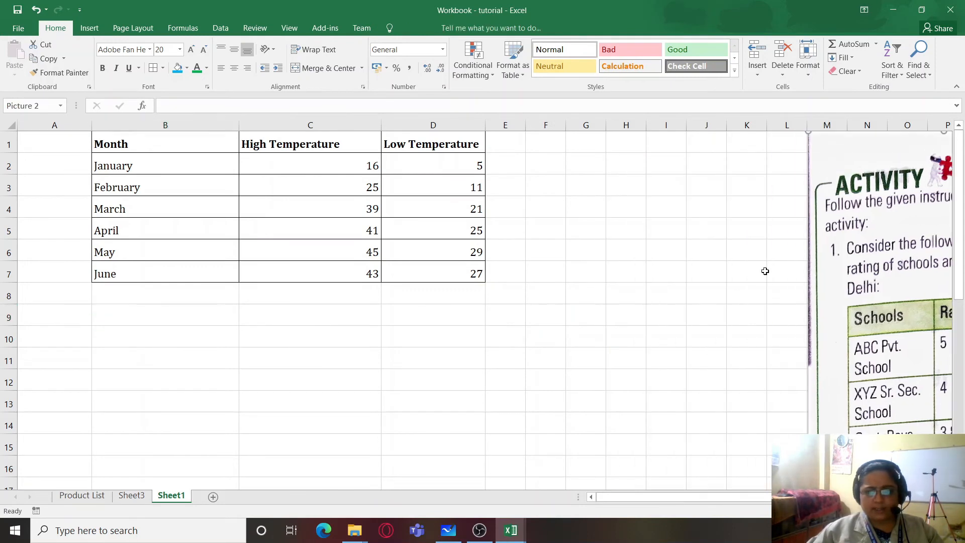
pyautogui.moveTo(745, 294); pyautogui.dragTo(447, 351)
pyautogui.moveTo(926, 287); pyautogui.dragTo(964, 287)
pyautogui.moveTo(804, 497); pyautogui.dragTo(838, 496)
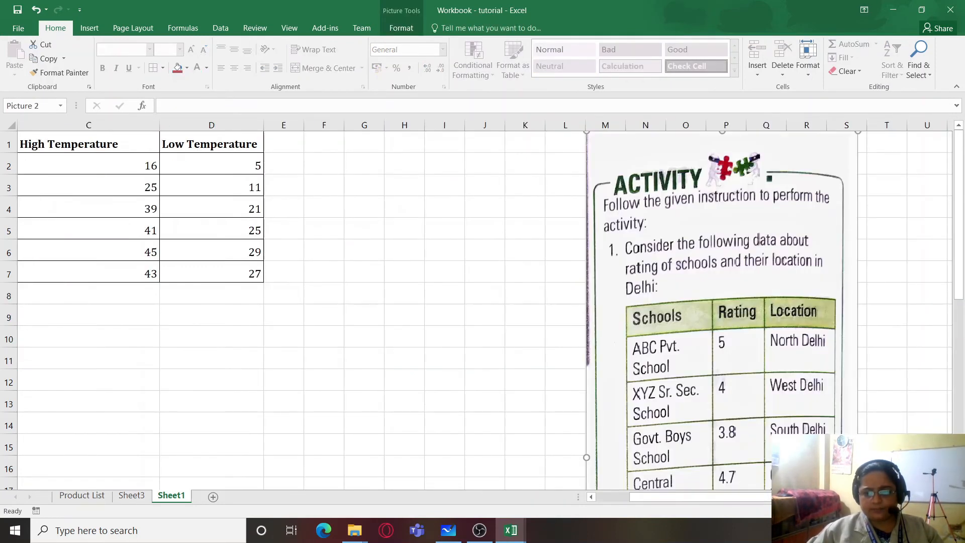
pyautogui.click(947, 496)
pyautogui.click(947, 497)
pyautogui.click(947, 497)
pyautogui.click(947, 496)
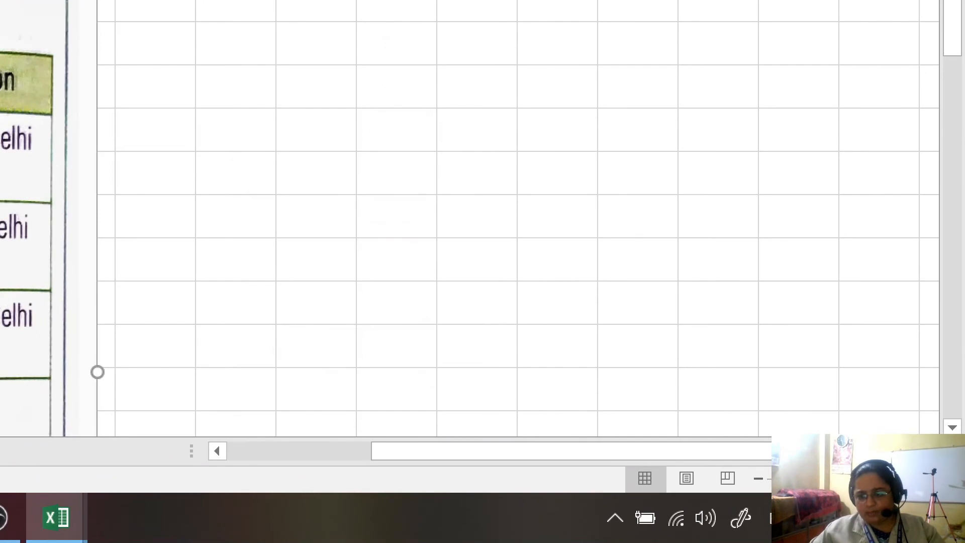
pyautogui.click(930, 451)
pyautogui.click(930, 450)
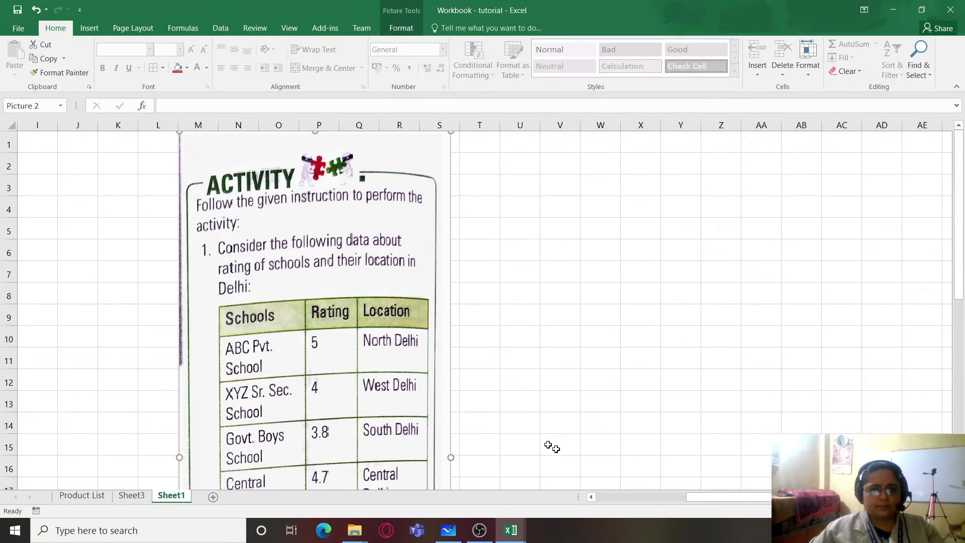
pyautogui.moveTo(371, 314); pyautogui.dragTo(882, 314)
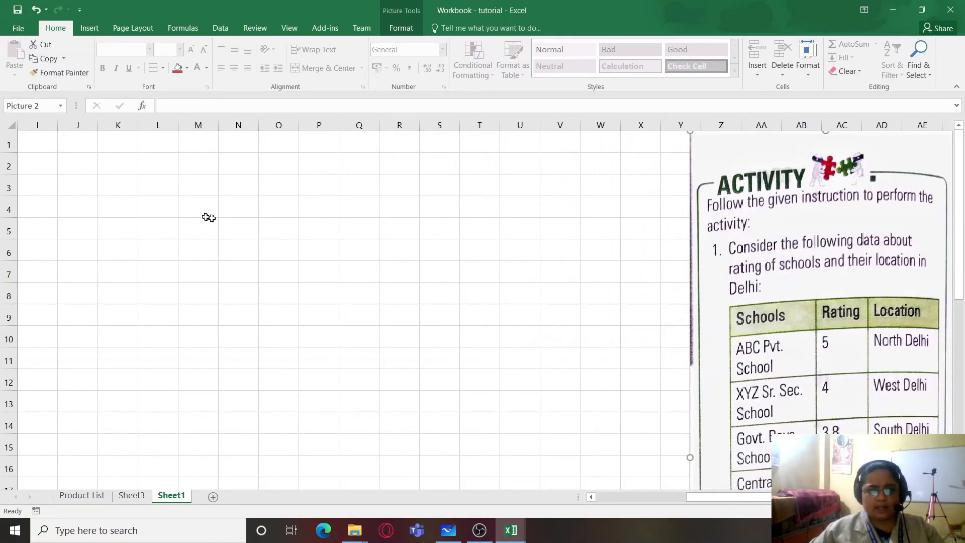
# - Enter the headings Schools, Rating and Location from cell J1 and fill in the activity's five school records beneath them
pyautogui.click(77, 162)
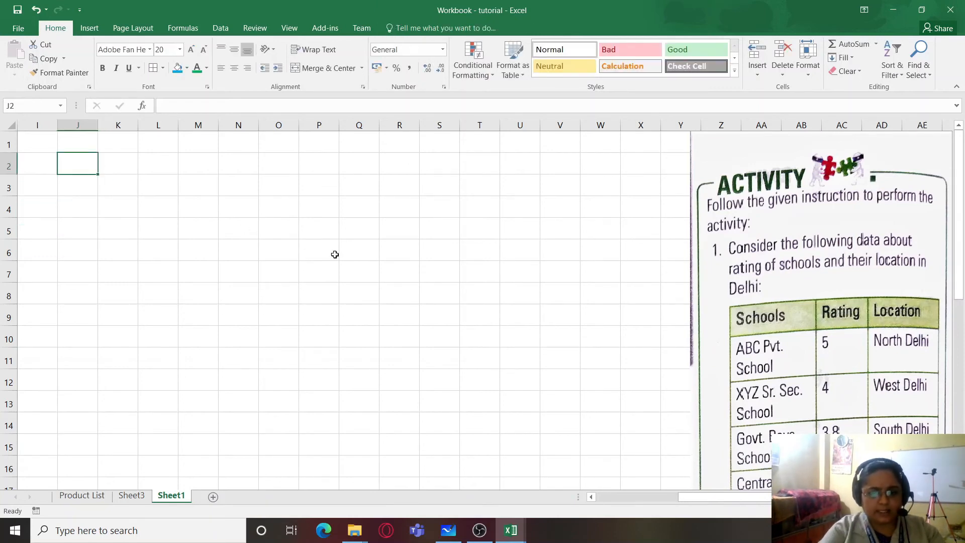
pyautogui.press('Up')
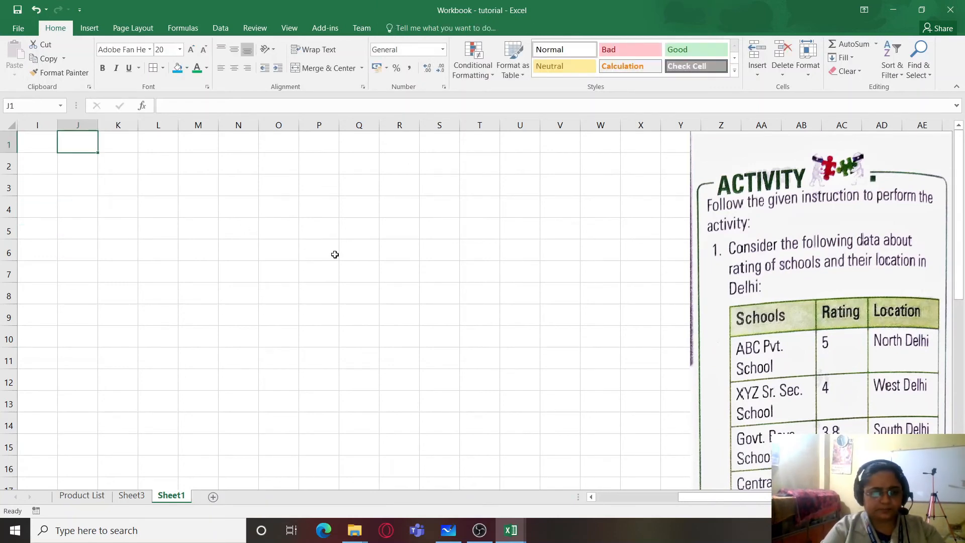
pyautogui.write('Sc')
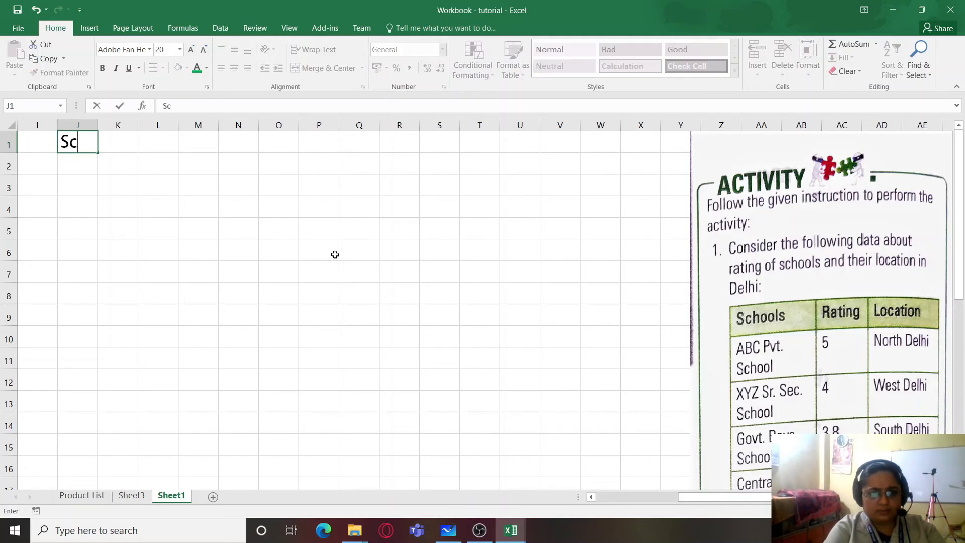
pyautogui.write('hools')
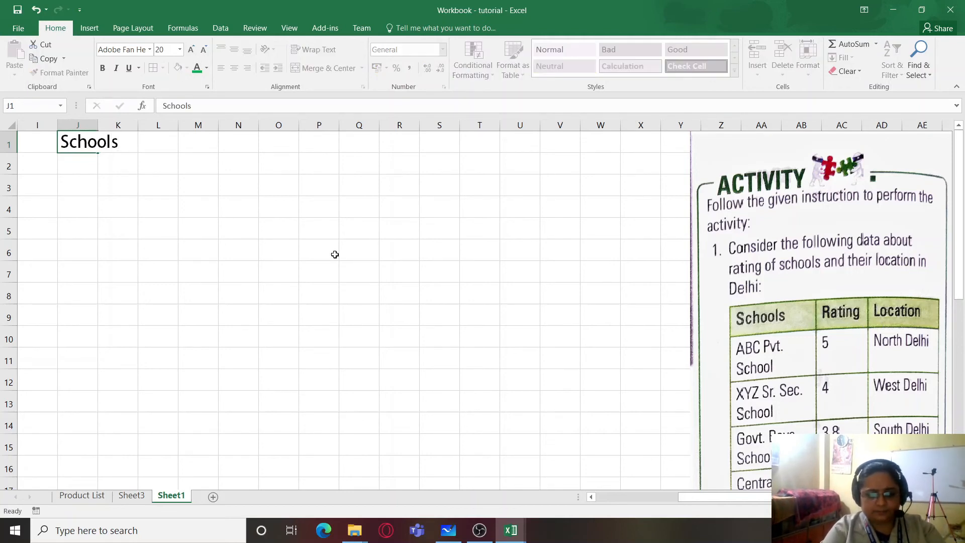
pyautogui.press('Tab')
pyautogui.write('Rating')
pyautogui.press('Tab')
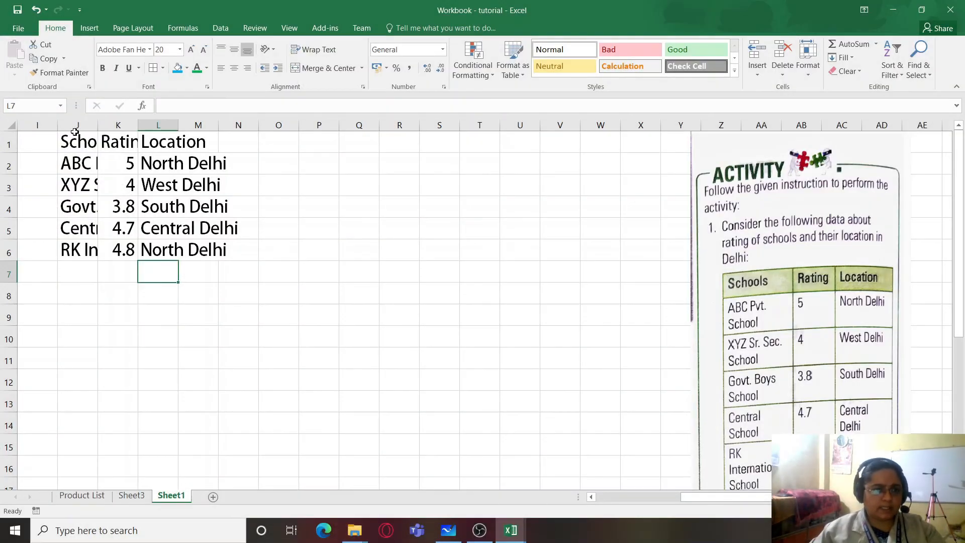
# - Autofit the widths of columns J to L to the school data
pyautogui.moveTo(75, 124); pyautogui.dragTo(146, 124)
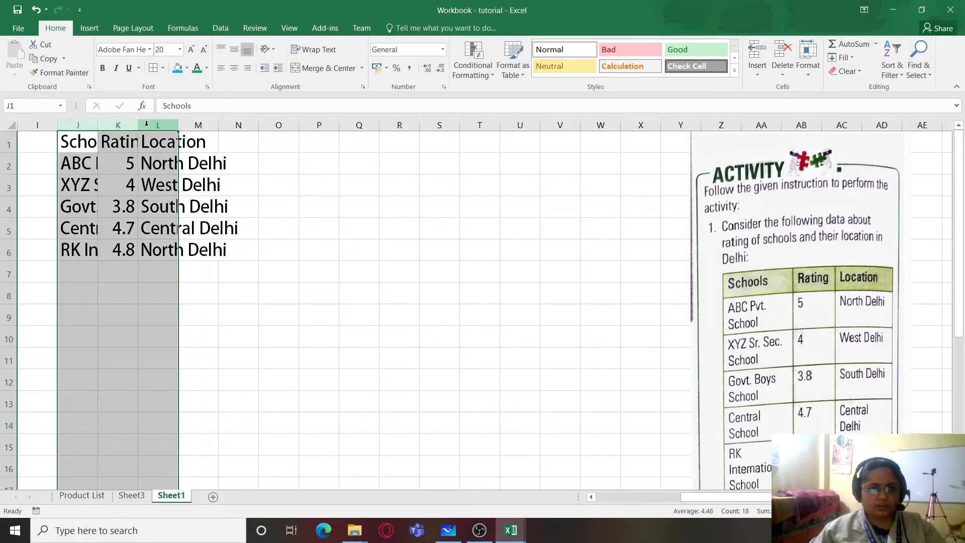
pyautogui.click(813, 72)
pyautogui.click(837, 142)
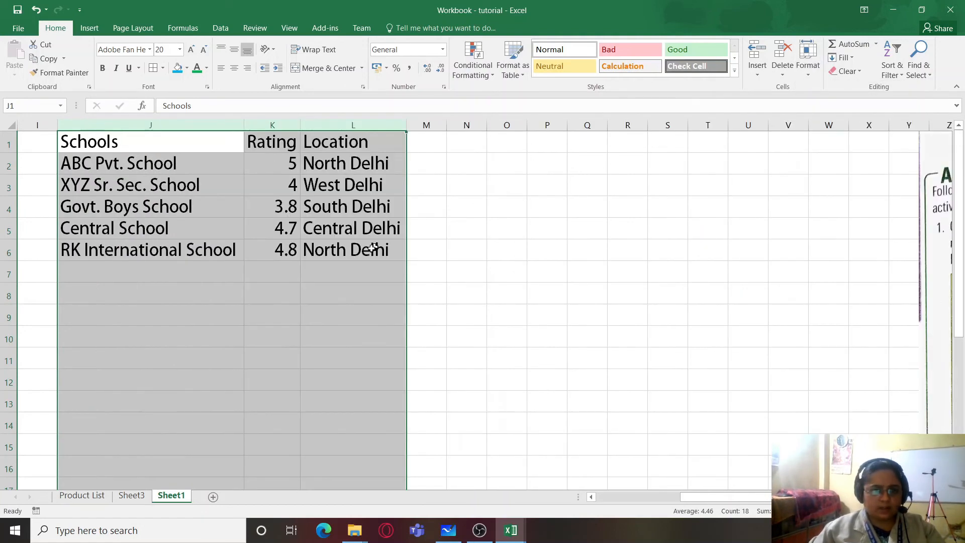
pyautogui.click(465, 266)
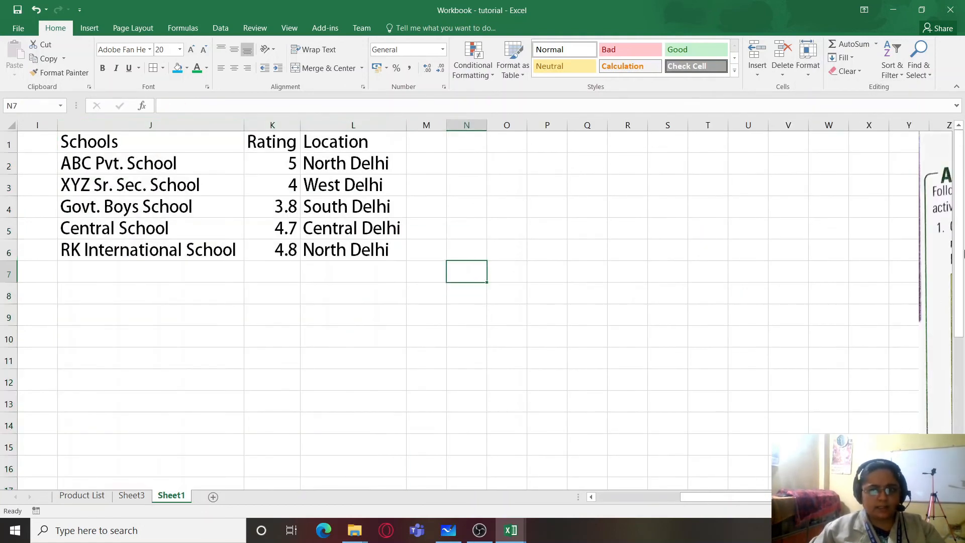
# - Crop the activity picture to its instructions a to c and place it beside the school table around R2:W11
pyautogui.moveTo(946, 227); pyautogui.dragTo(638, 227)
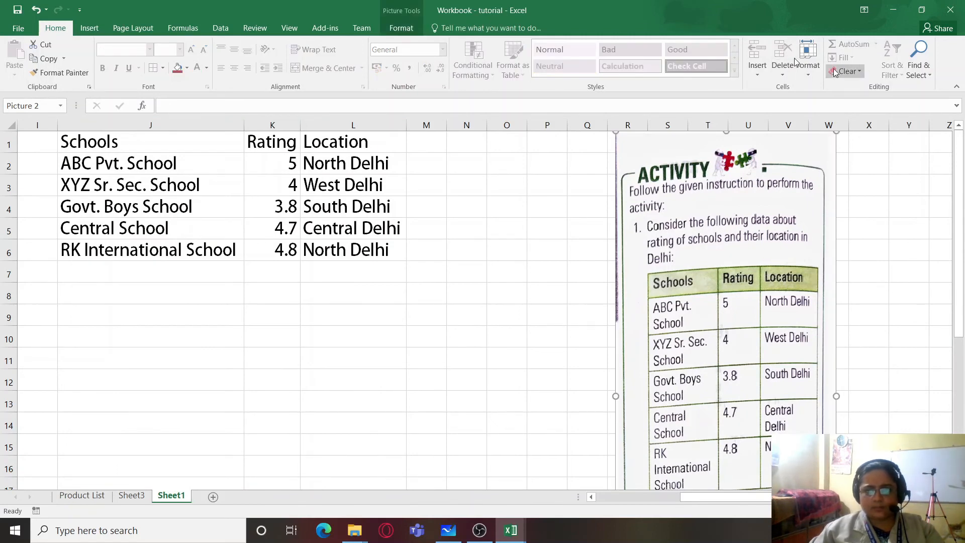
pyautogui.click(394, 27)
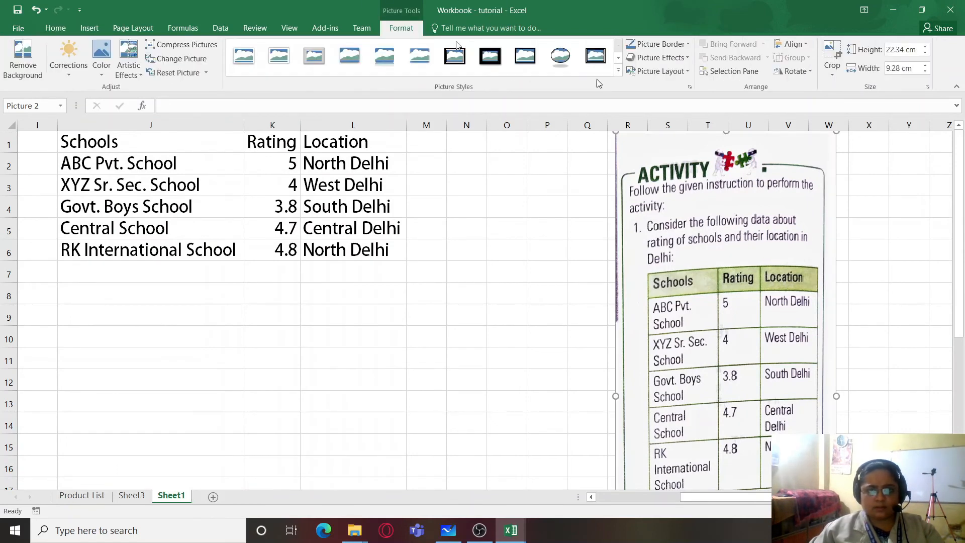
pyautogui.click(832, 56)
pyautogui.moveTo(723, 132); pyautogui.dragTo(774, 180)
pyautogui.click(861, 354)
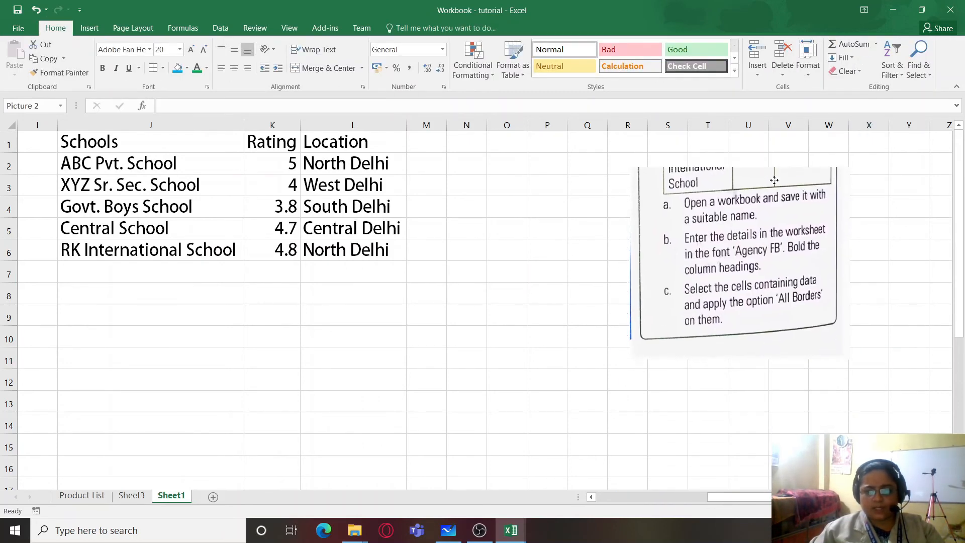
pyautogui.click(514, 245)
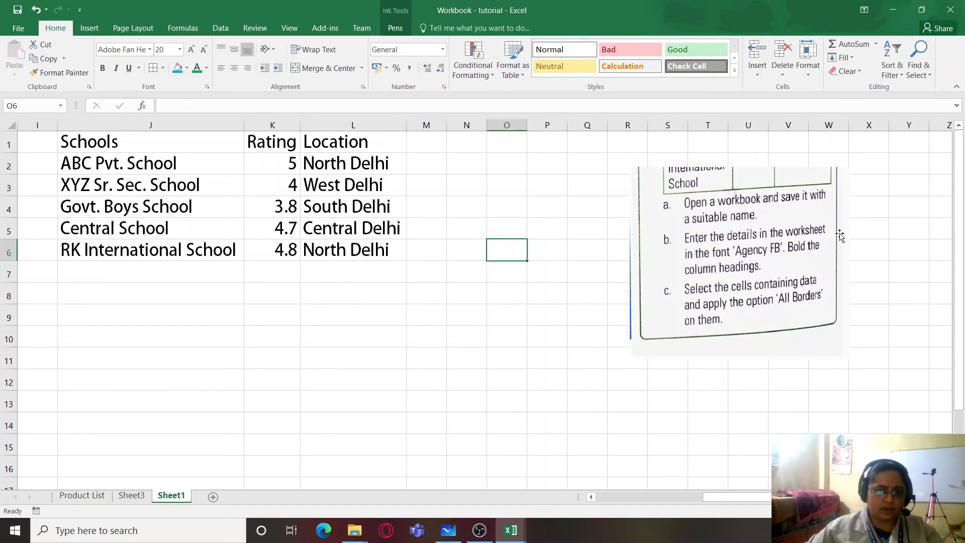
# - Select the school table in J1:L6 and try to apply the Agency FB font to it
pyautogui.moveTo(124, 138)
pyautogui.mouseDown()
pyautogui.moveTo(243, 215)
pyautogui.moveTo(397, 252)
pyautogui.mouseUp()
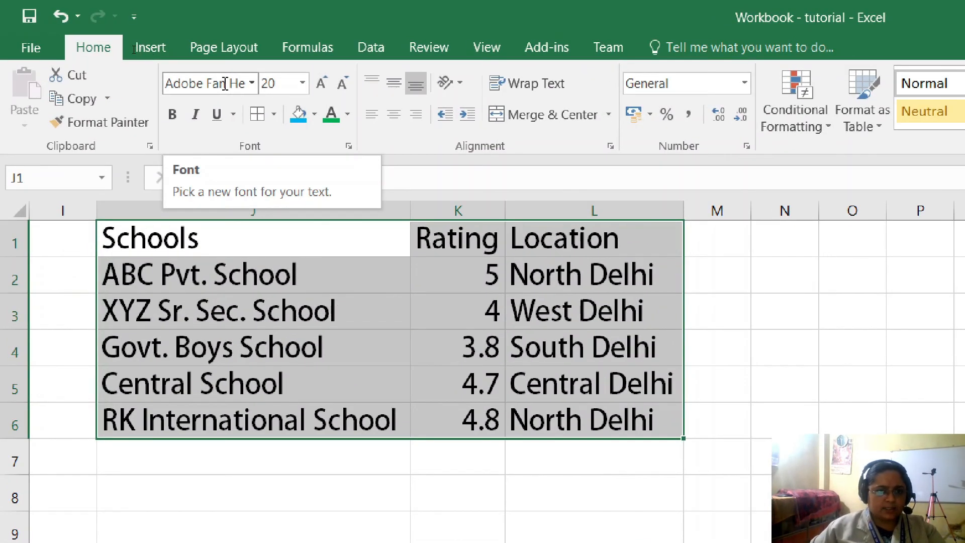
pyautogui.click(252, 86)
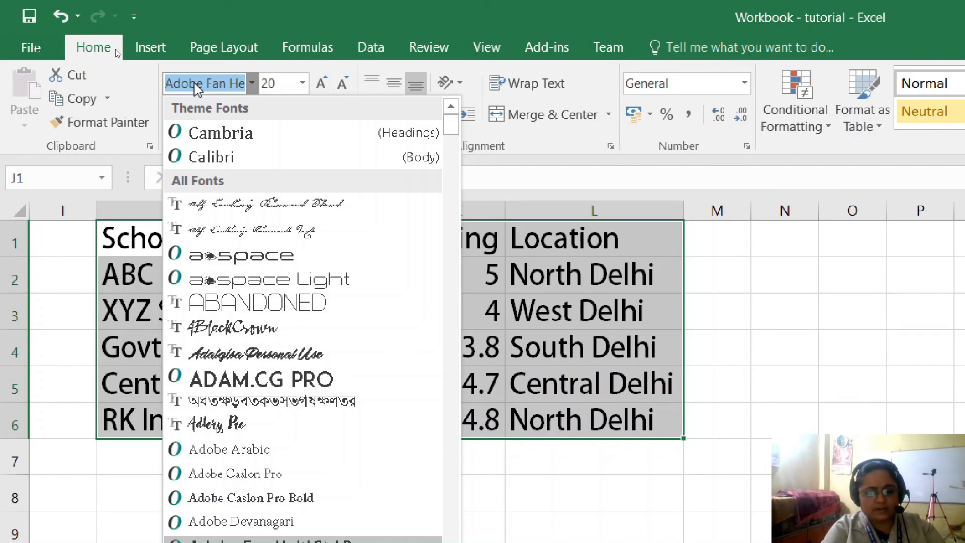
pyautogui.write('Agen')
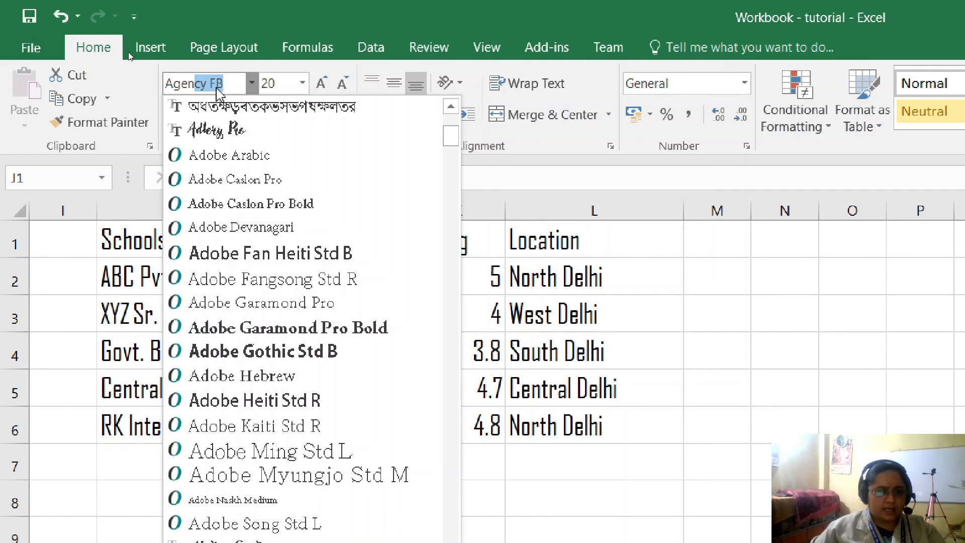
pyautogui.press('Escape')
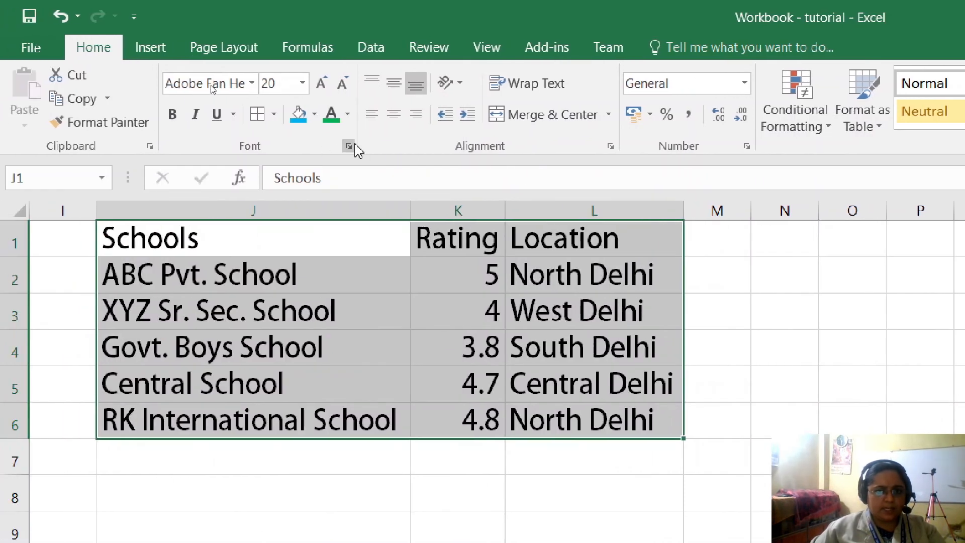
# - Set the font of the selected school table to Agency FB through the cell formatting settings
pyautogui.click(348, 145)
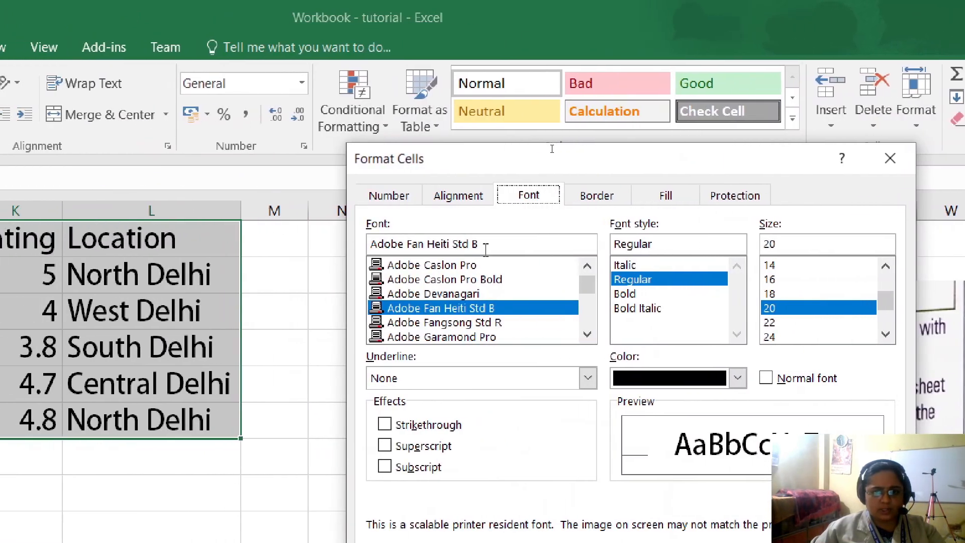
pyautogui.moveTo(372, 247); pyautogui.dragTo(338, 240)
pyautogui.moveTo(527, 241)
pyautogui.mouseDown()
pyautogui.moveTo(502, 243)
pyautogui.moveTo(525, 243)
pyautogui.mouseUp()
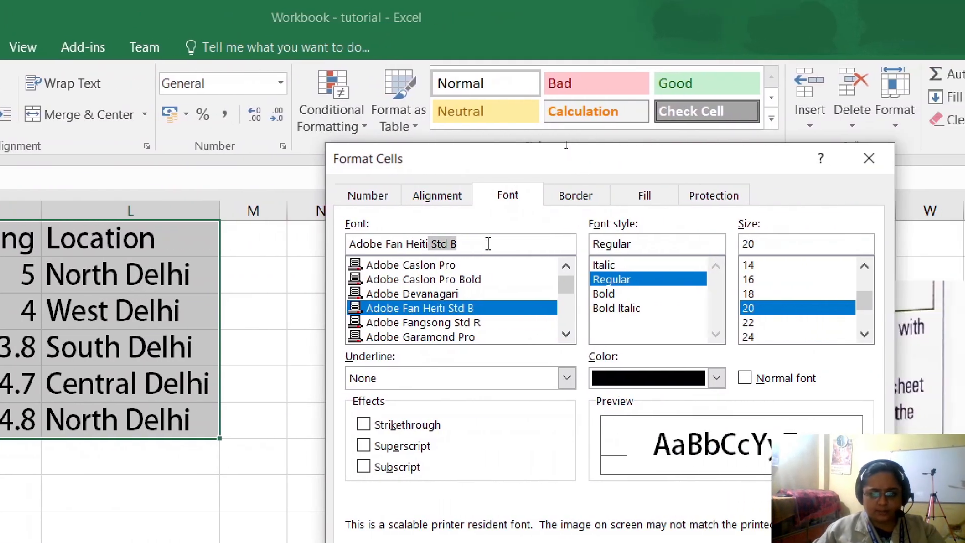
pyautogui.hotkey('shift', 'Home')
pyautogui.write('Agency')
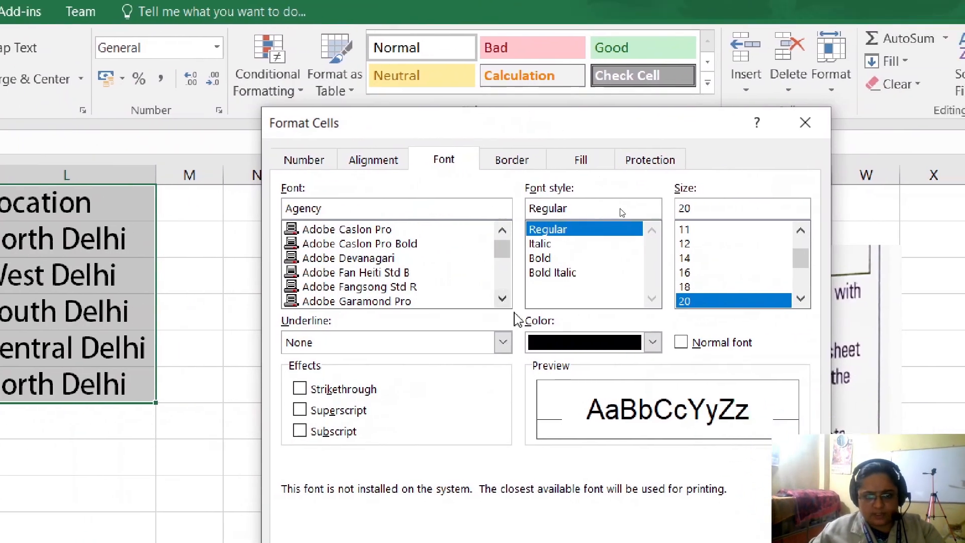
pyautogui.click(502, 299)
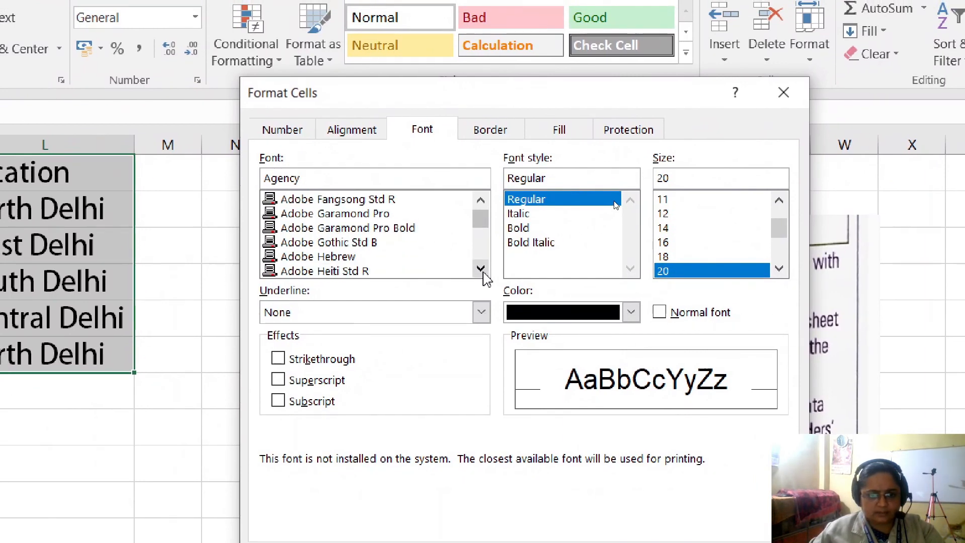
pyautogui.click(483, 272)
pyautogui.moveTo(481, 215); pyautogui.dragTo(480, 223)
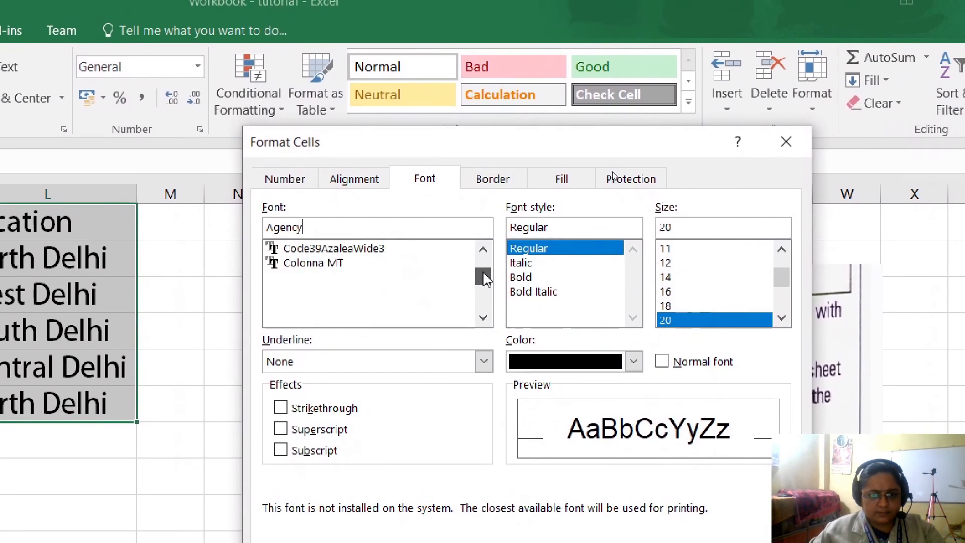
pyautogui.moveTo(483, 279); pyautogui.dragTo(483, 269)
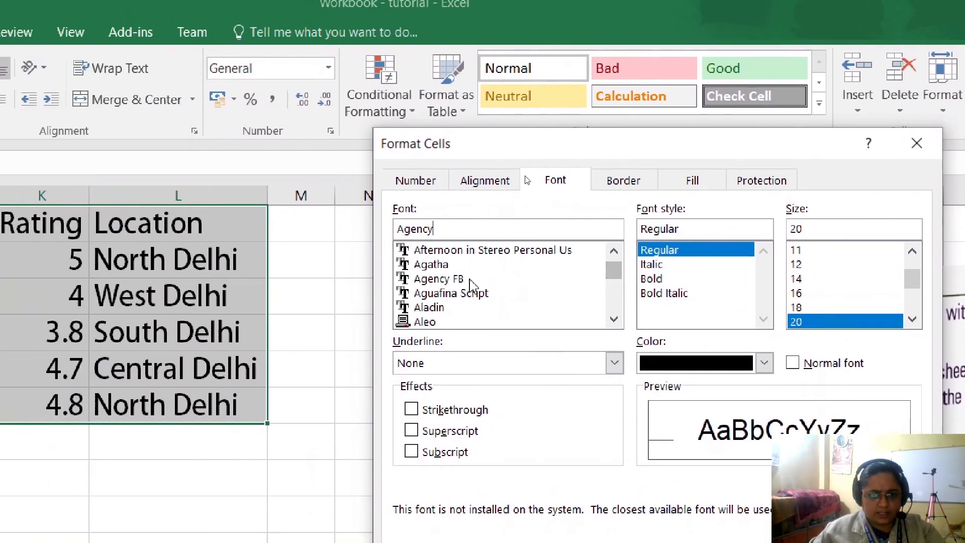
pyautogui.click(452, 279)
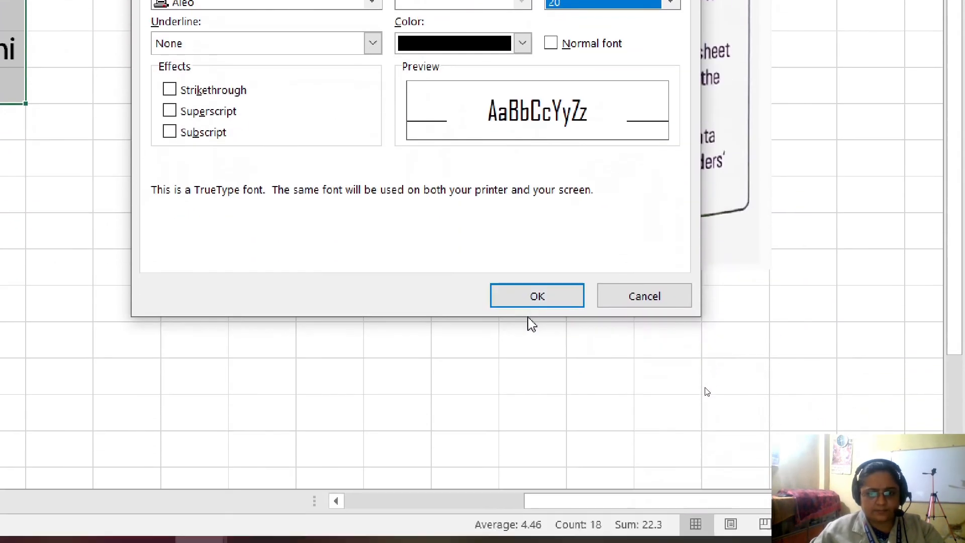
pyautogui.click(535, 297)
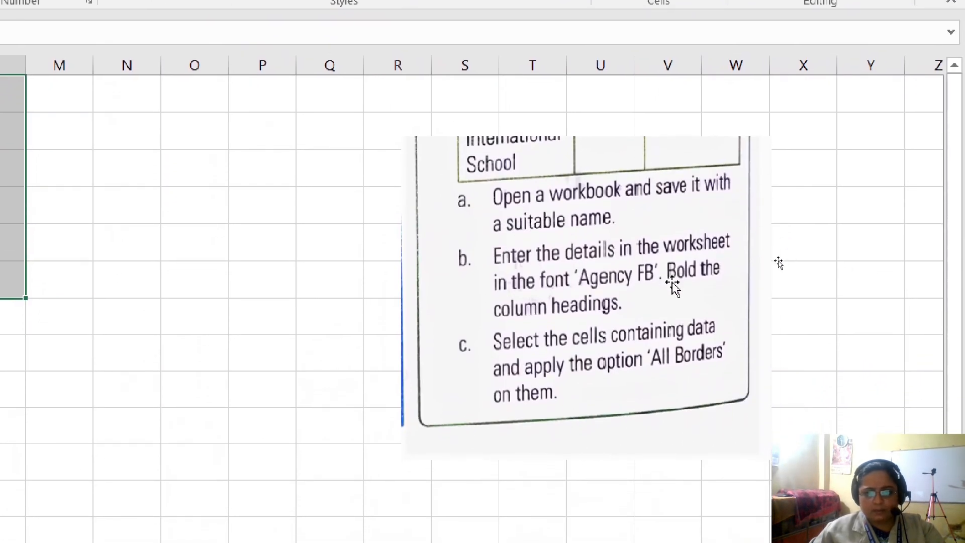
# - Bold the column headings Schools, Rating and Location in J1:L1
pyautogui.click(267, 259)
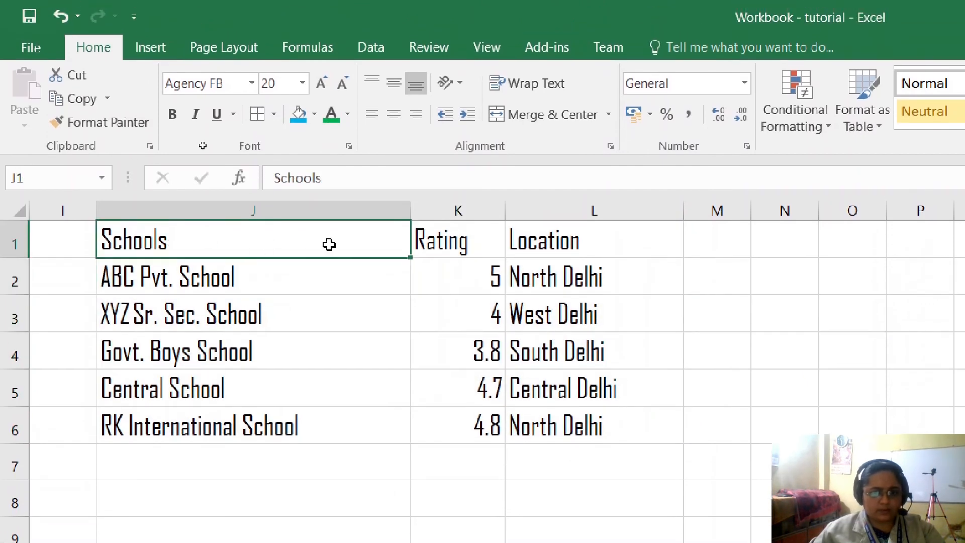
pyautogui.moveTo(329, 245); pyautogui.dragTo(627, 241)
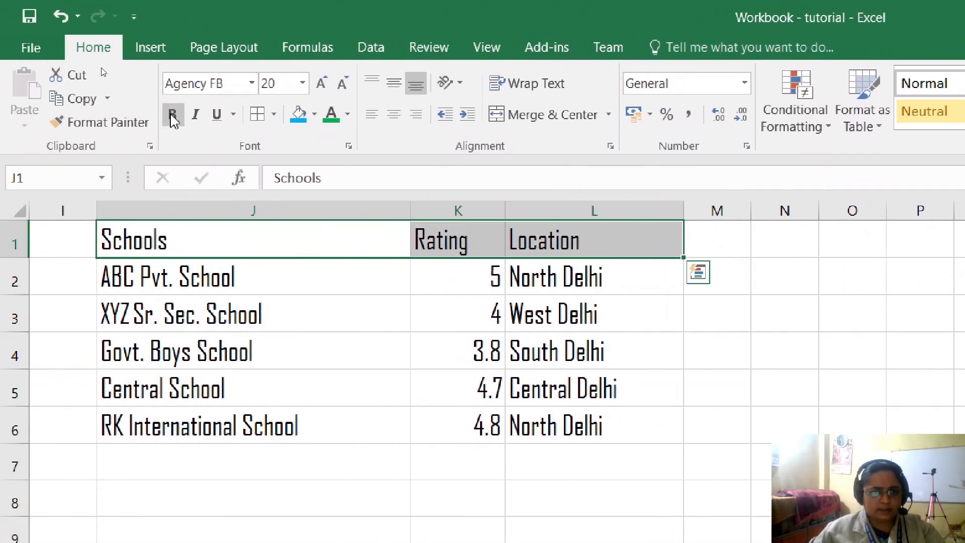
pyautogui.click(172, 120)
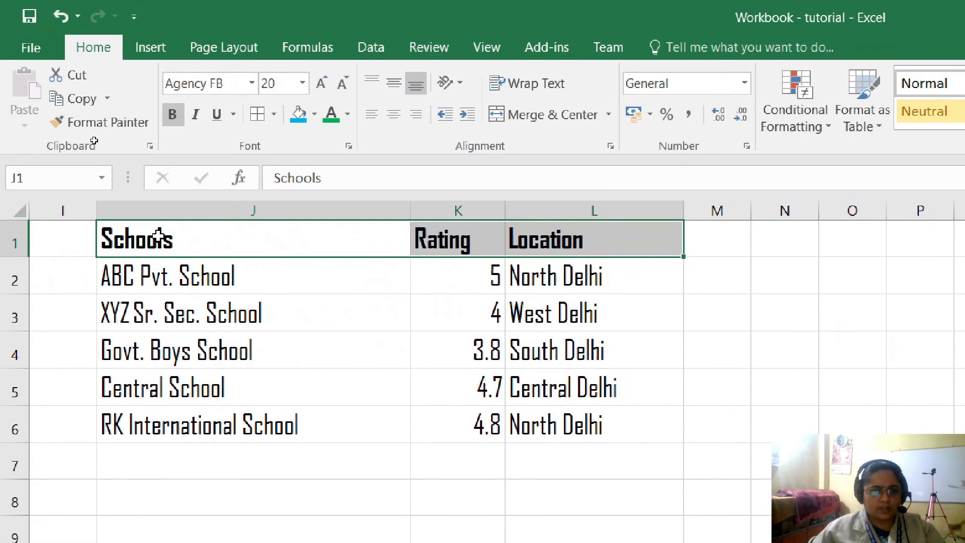
# - Apply All Borders to the school data in J1:L6 and deselect the range
pyautogui.moveTo(158, 236); pyautogui.dragTo(510, 423)
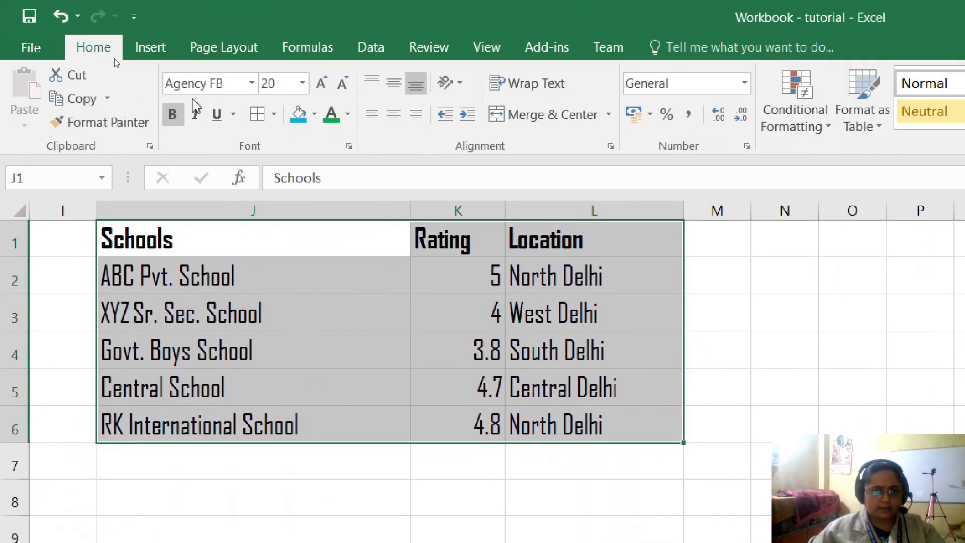
pyautogui.click(275, 115)
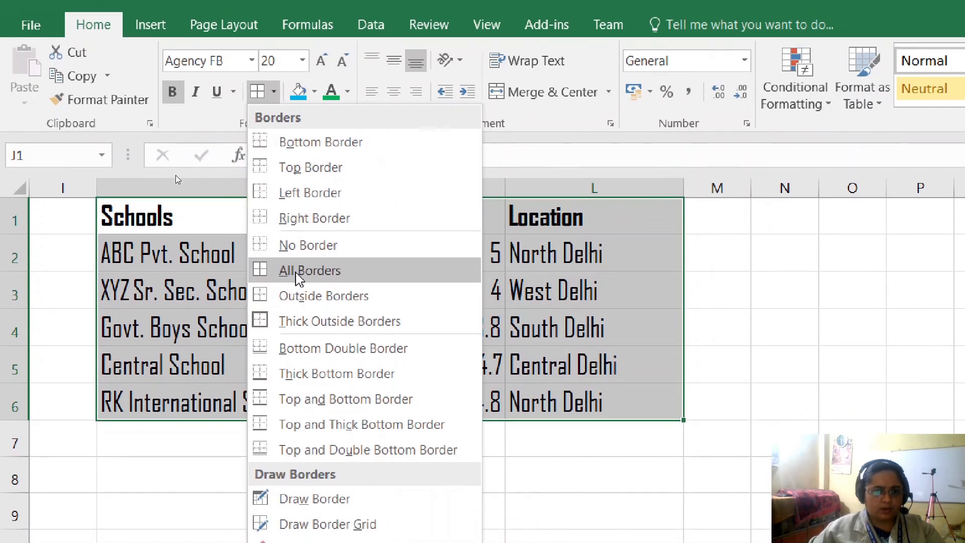
pyautogui.click(297, 294)
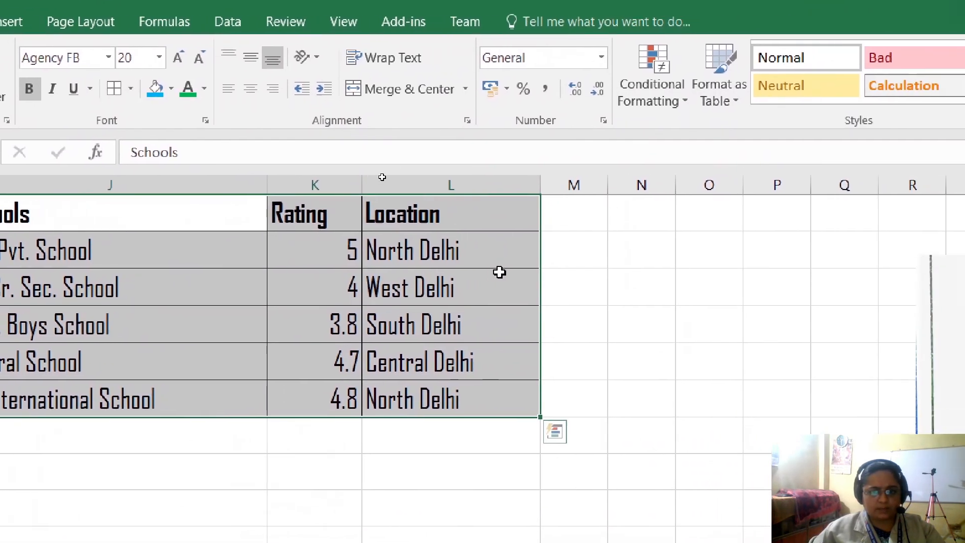
pyautogui.click(642, 275)
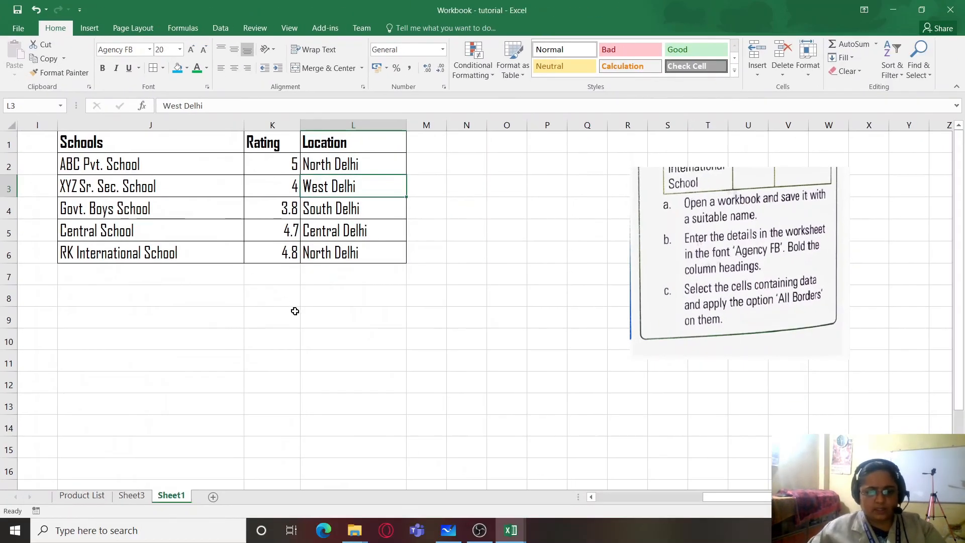
pyautogui.click(479, 530)
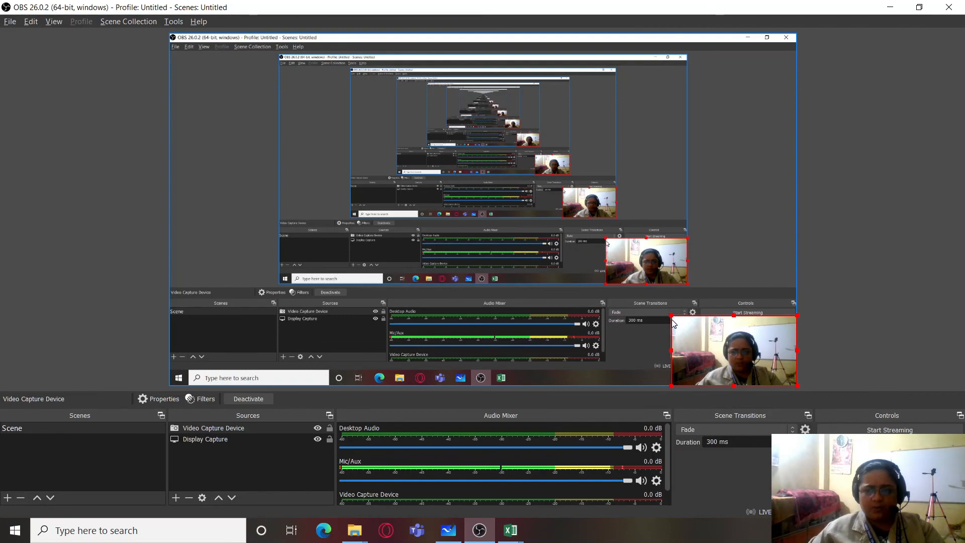